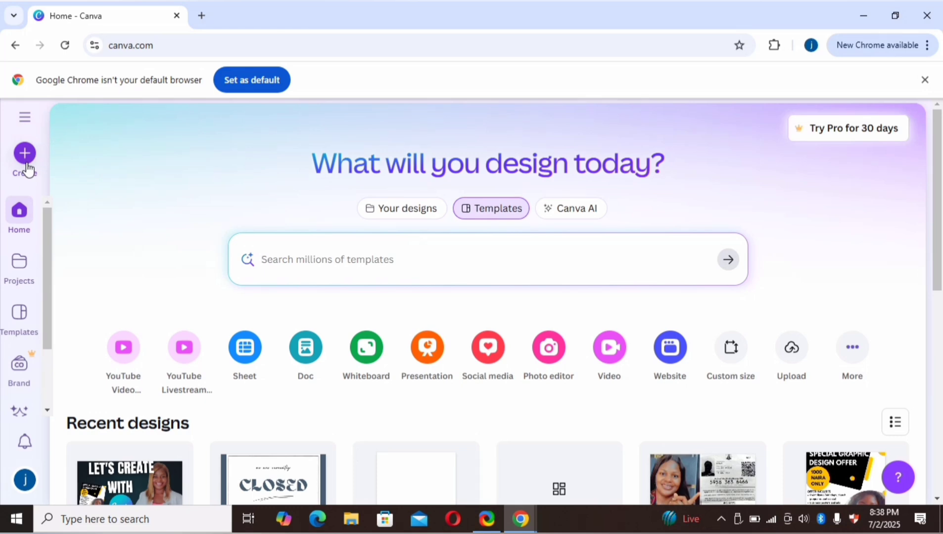
Search the design types for "poster" and create a blank Poster (Portrait A2) design
click(24, 154)
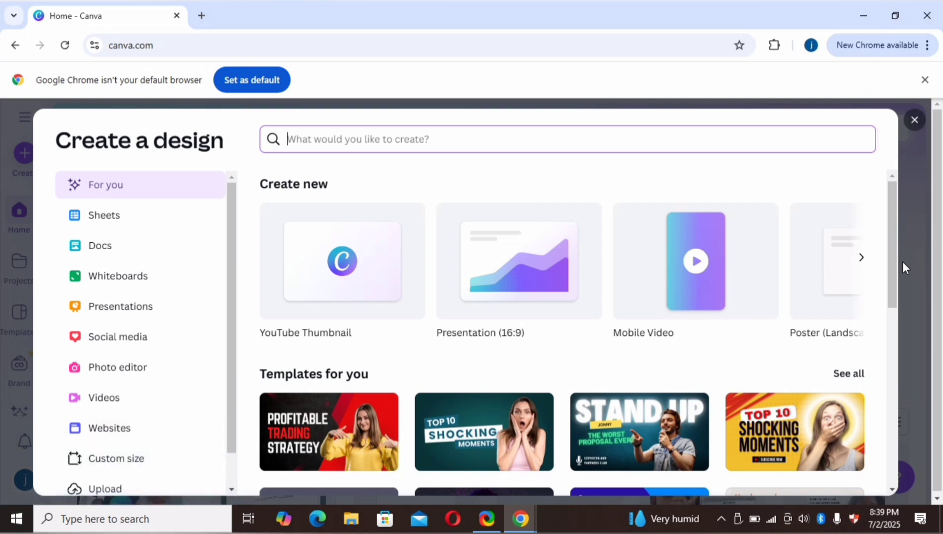
drag(891, 271, 910, 388)
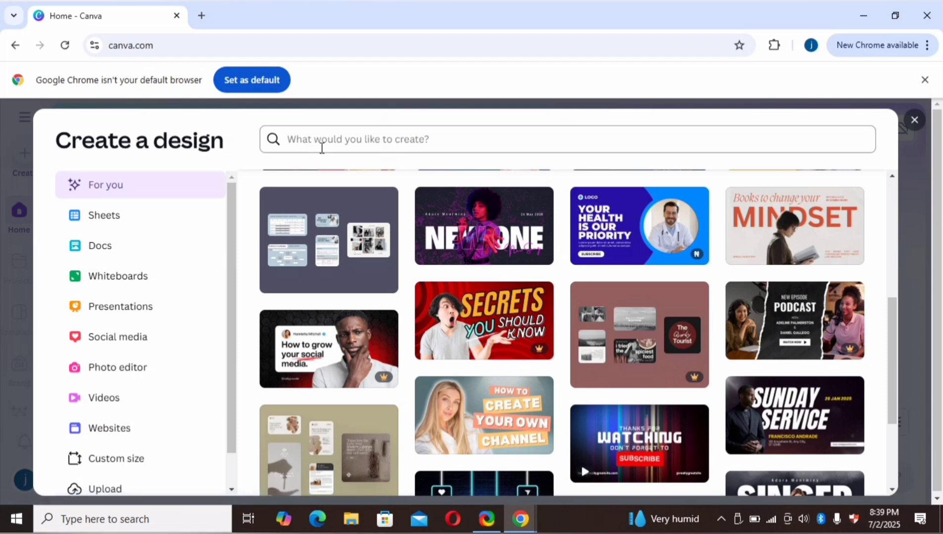
click(363, 142)
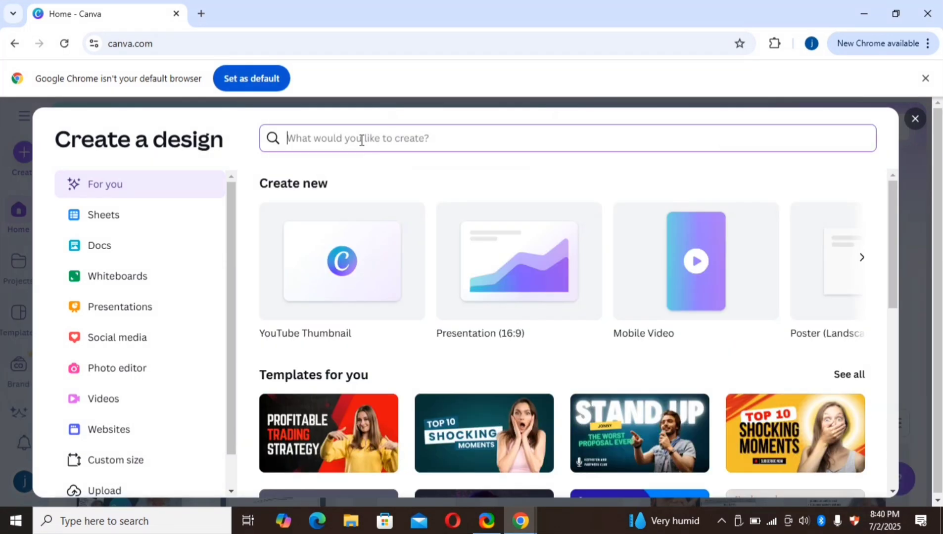
text(po)
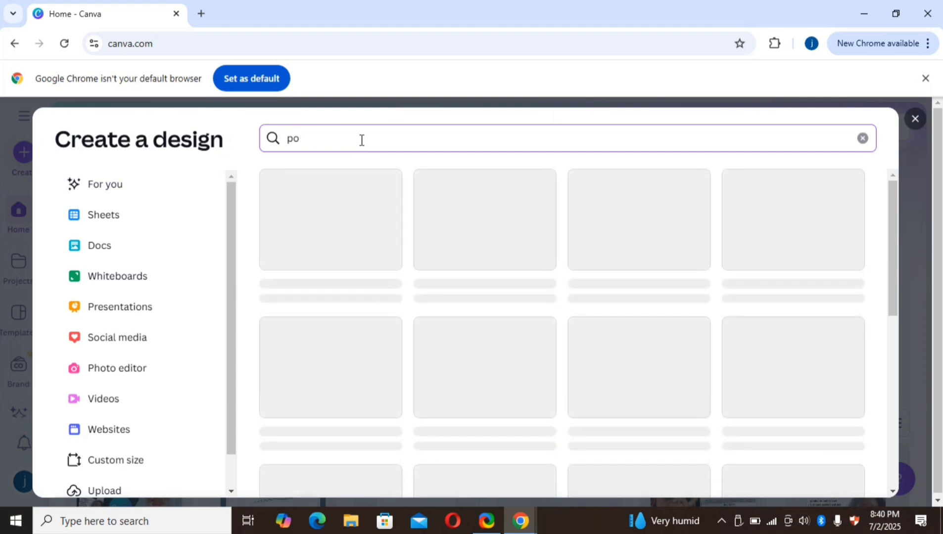
text(ster)
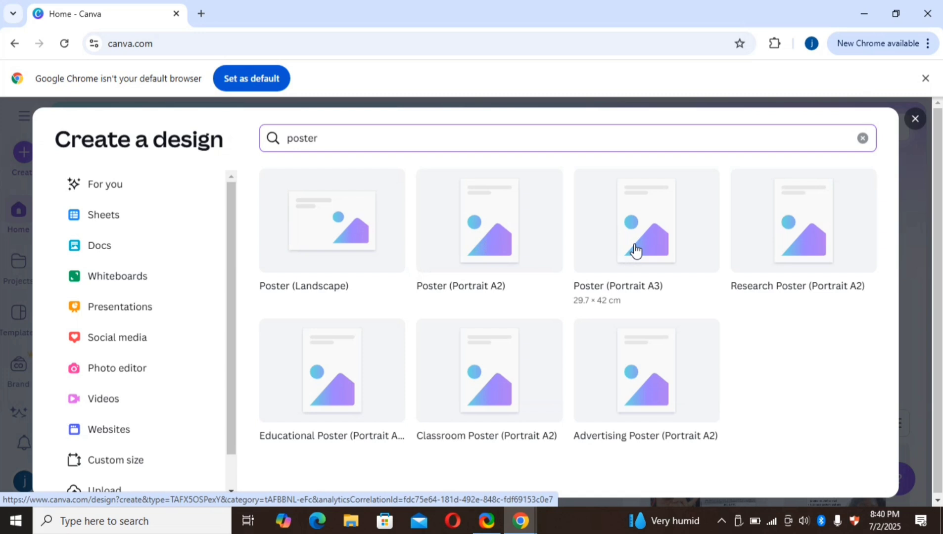
click(482, 249)
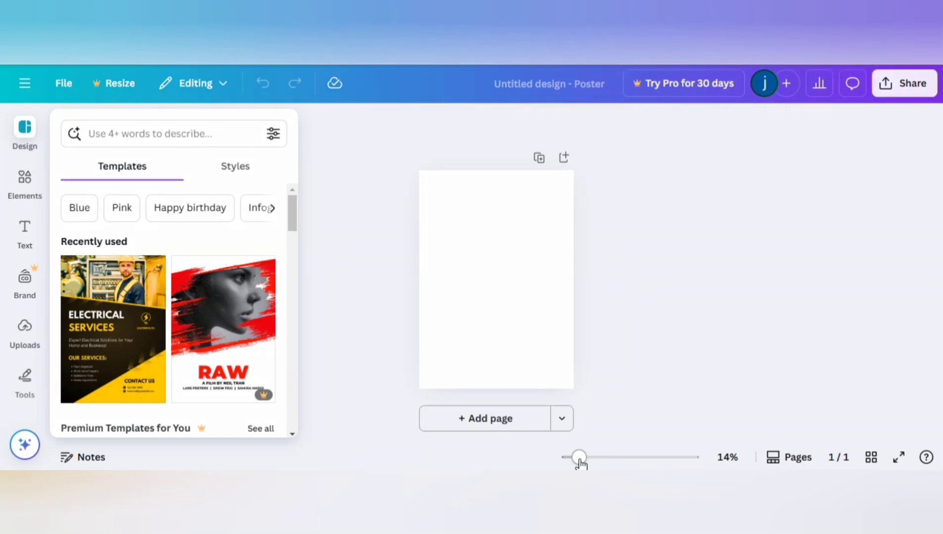
Browse the suggested poster templates, from the recently used ones down through all results
mouse_move(580, 461)
mouse_down()
mouse_move(669, 461)
mouse_move(590, 464)
mouse_up()
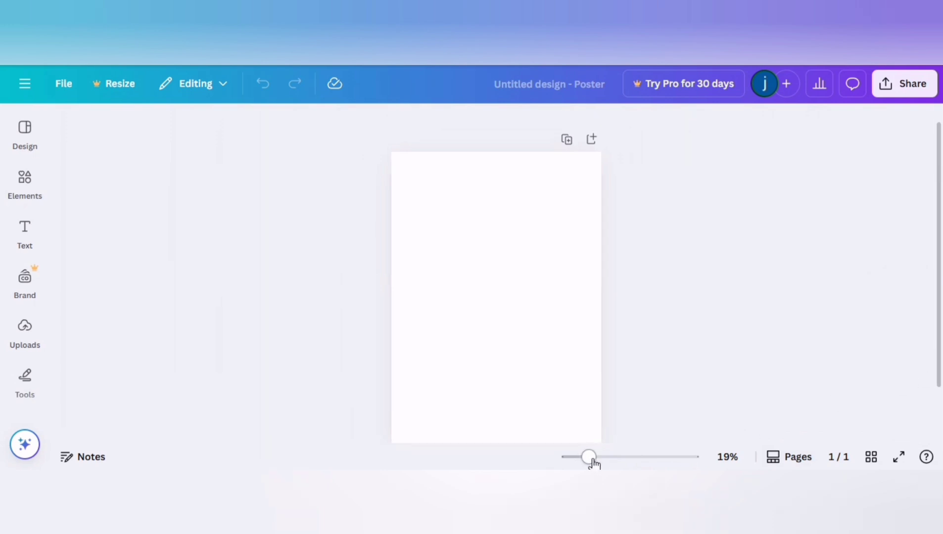
drag(593, 460, 591, 457)
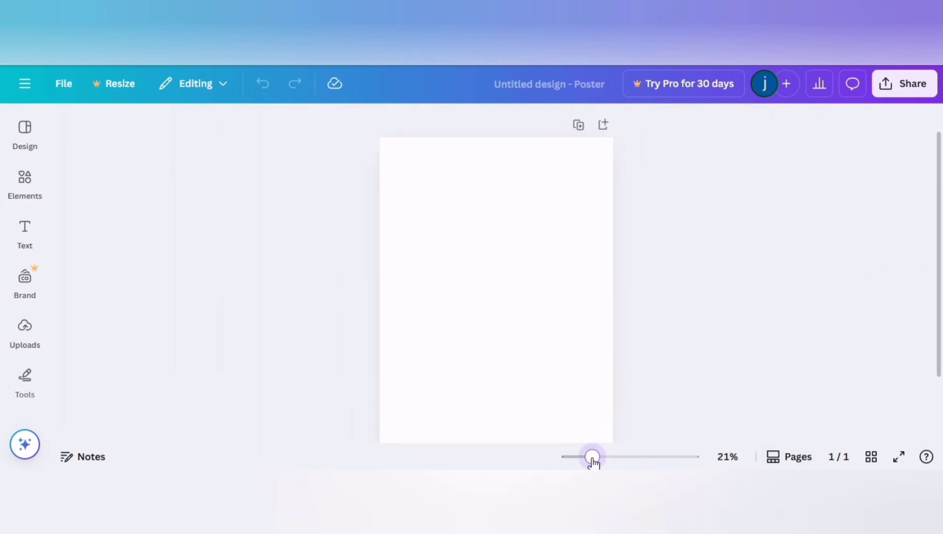
click(25, 130)
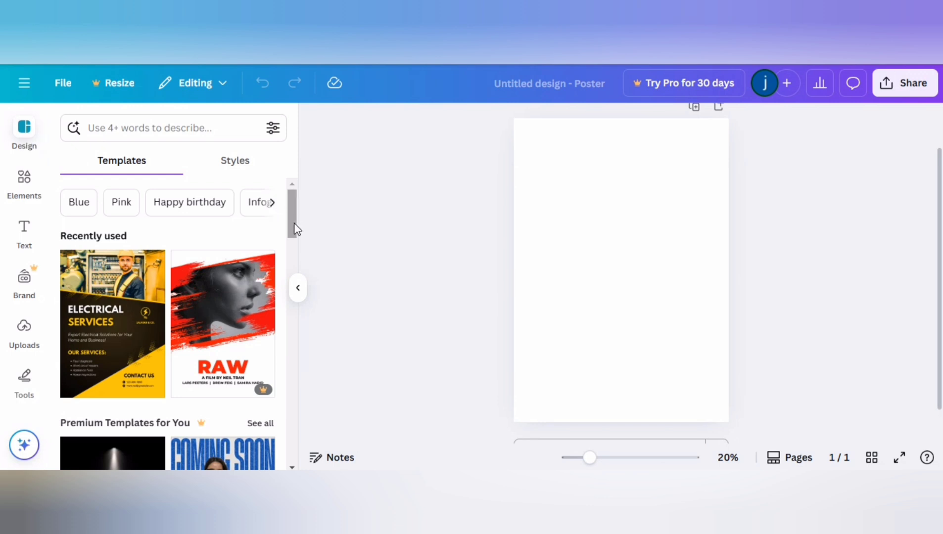
drag(295, 224, 301, 281)
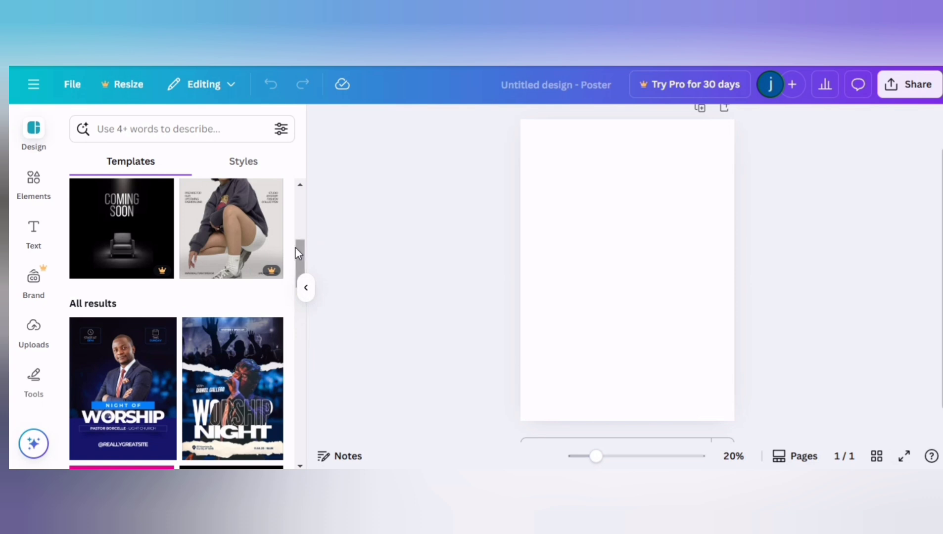
drag(300, 257, 295, 192)
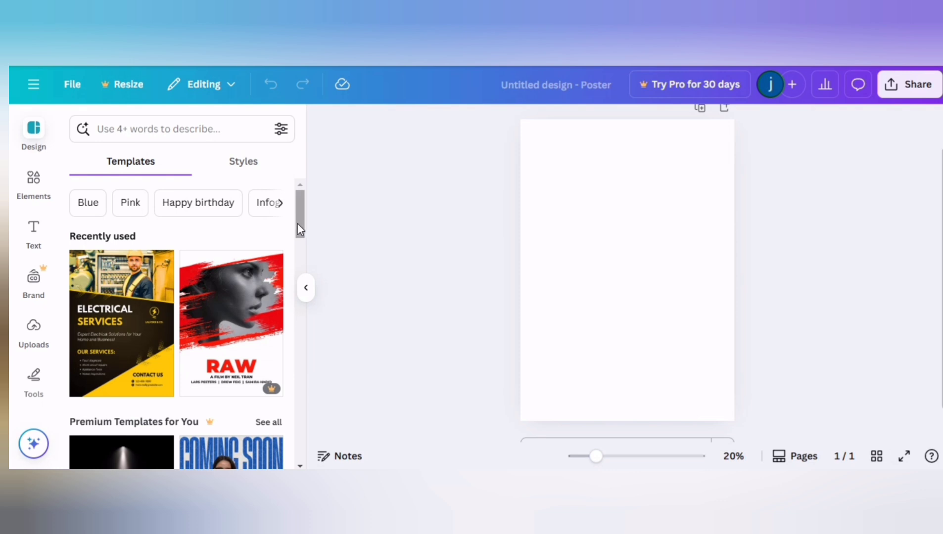
drag(298, 224, 305, 310)
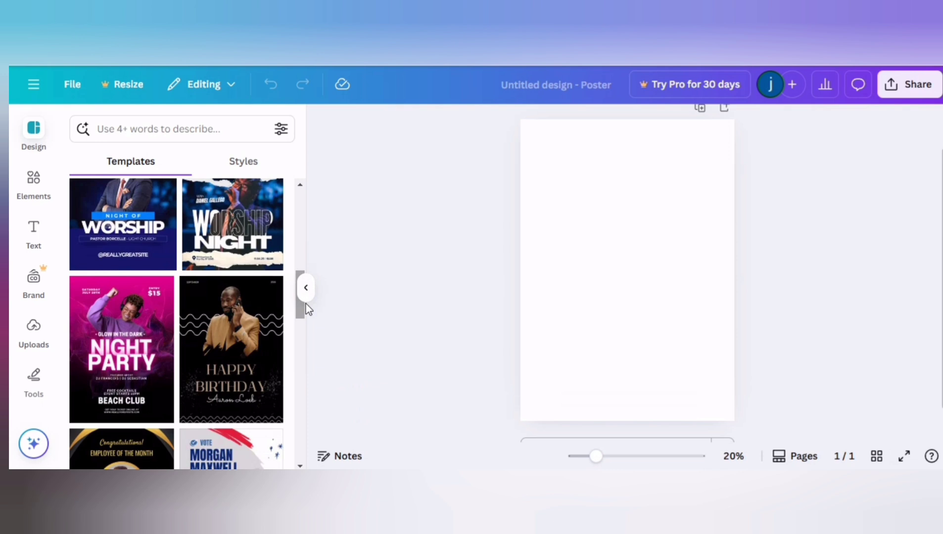
drag(306, 309, 307, 365)
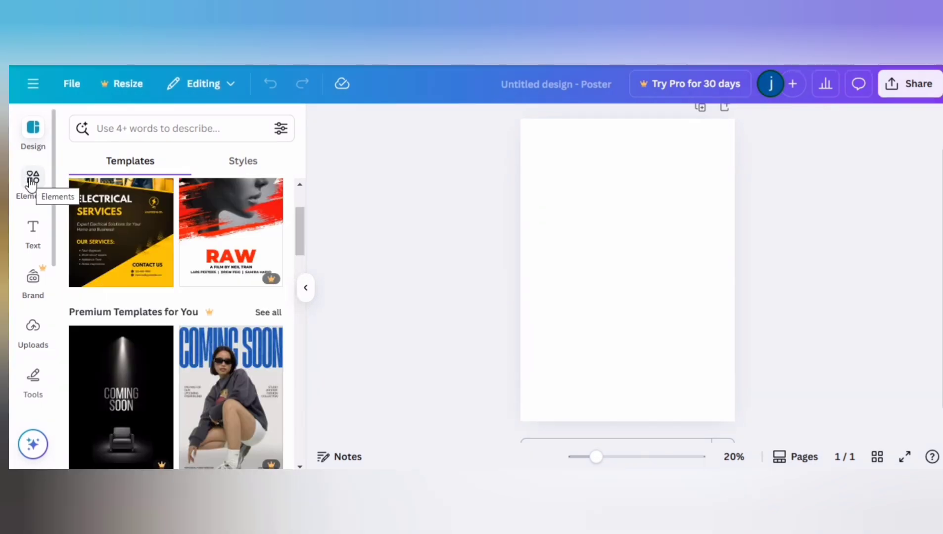
Look through the elements library and search it for "canva icon"
click(31, 183)
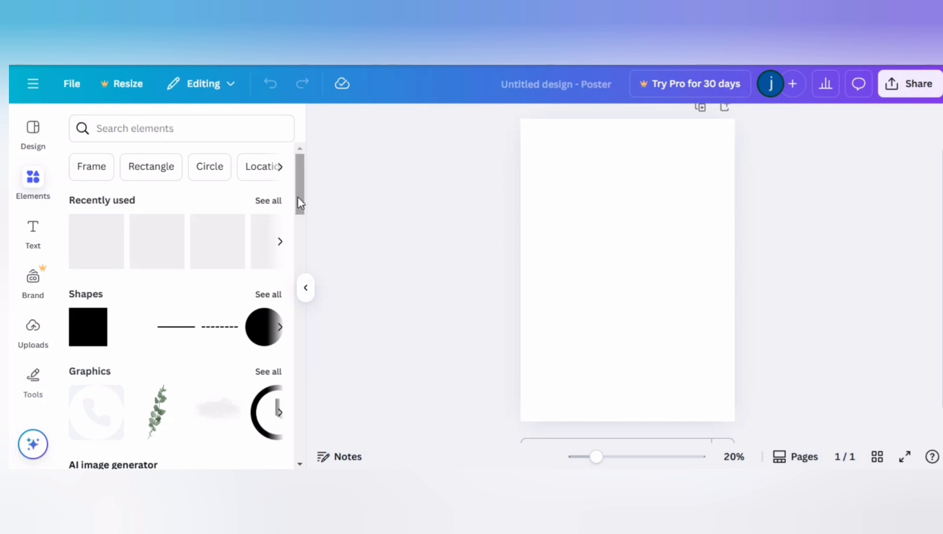
drag(296, 195, 295, 257)
scroll(300, 288, down, 1)
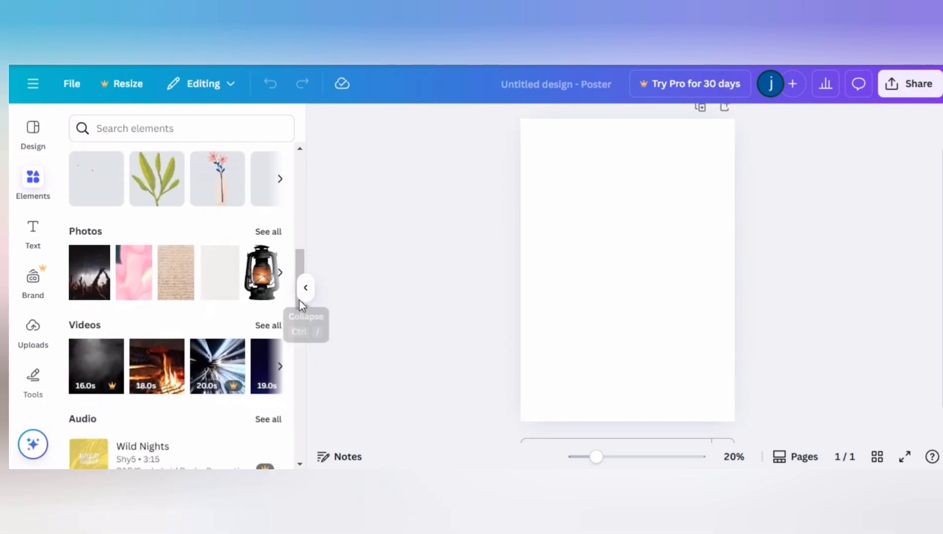
drag(300, 270, 299, 208)
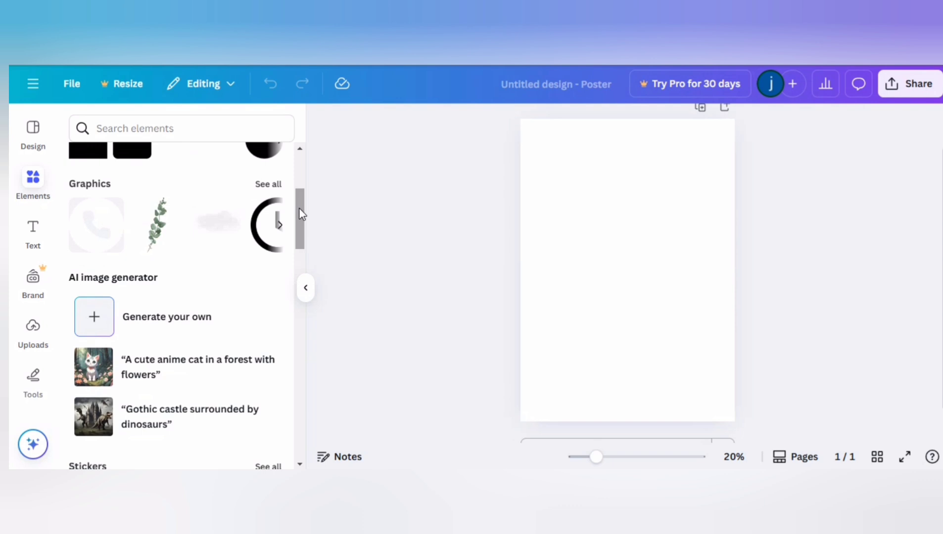
click(194, 130)
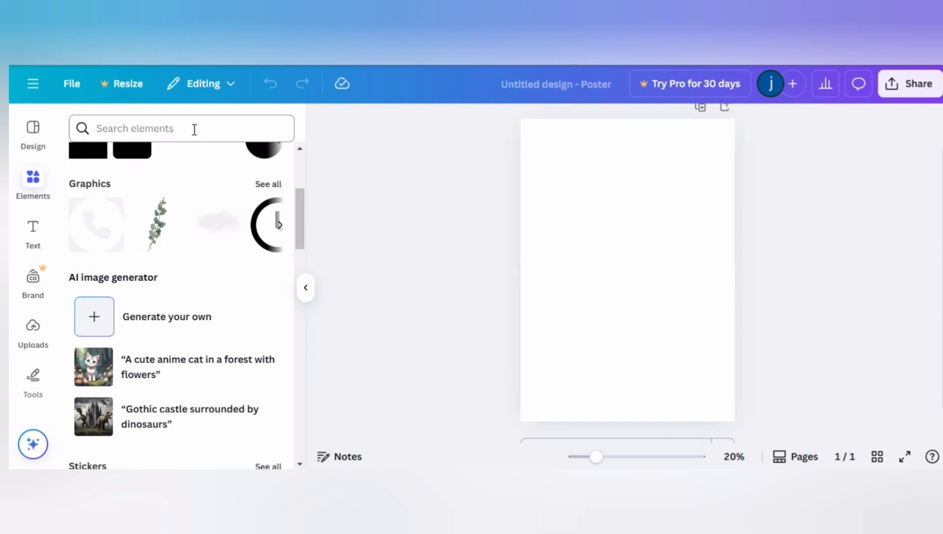
text(c)
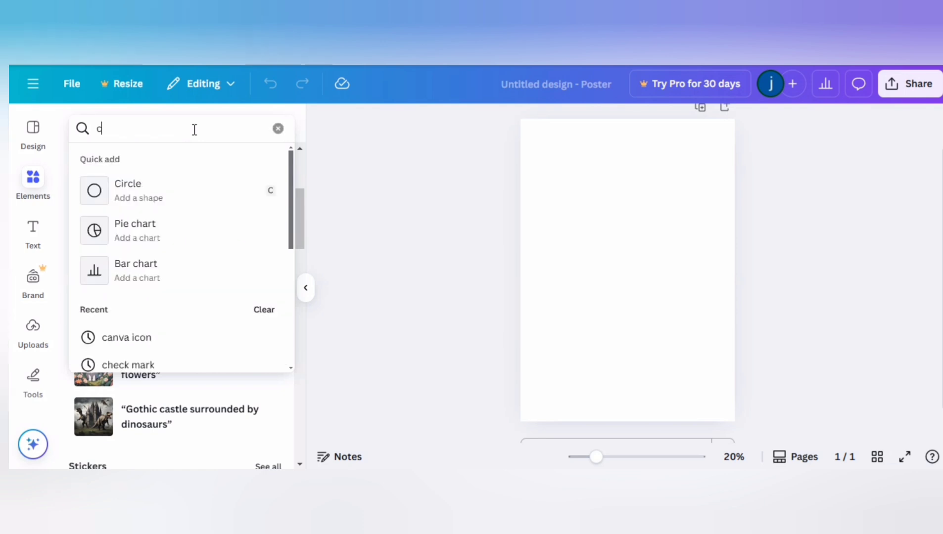
text(anva)
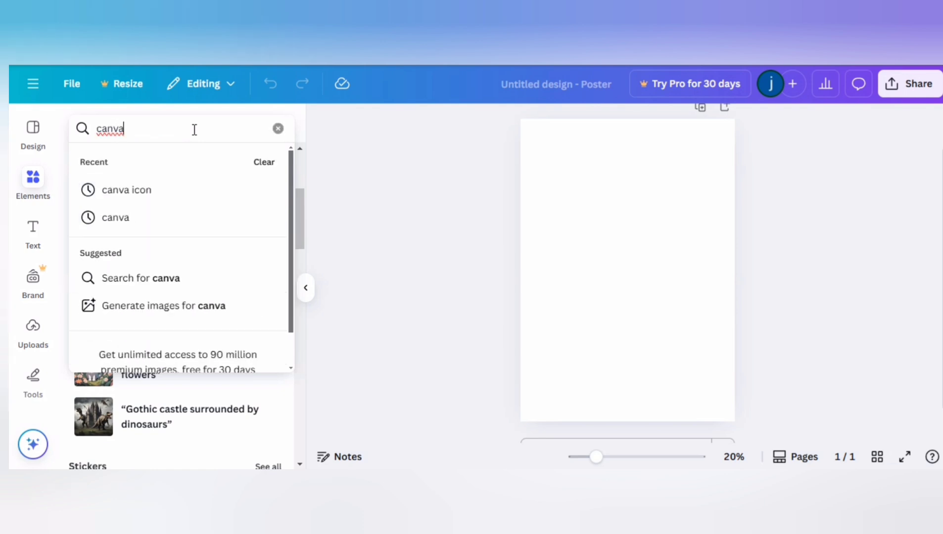
text( icon)
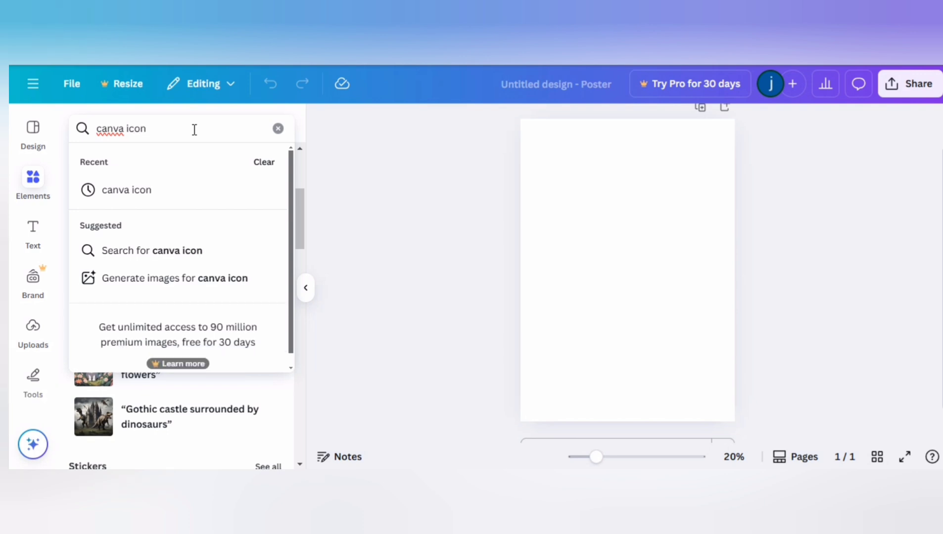
key(Return)
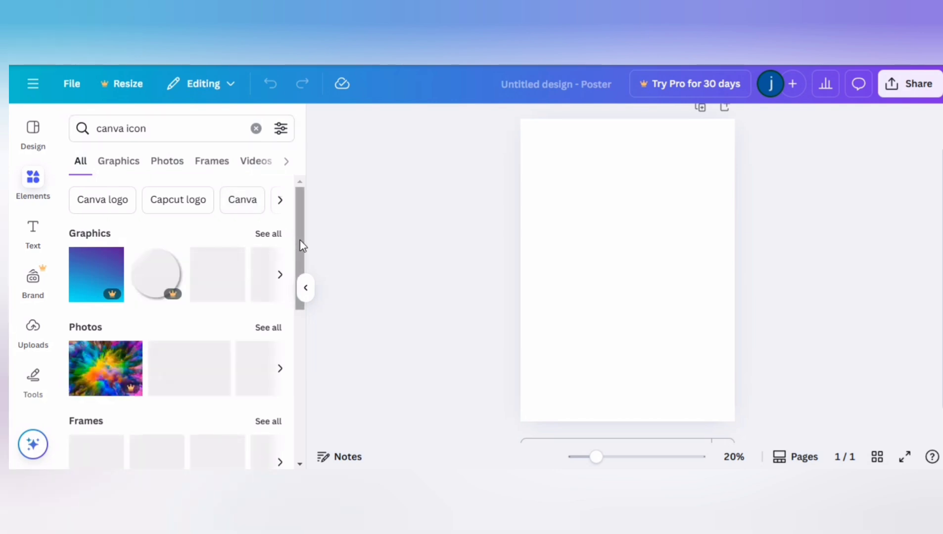
Add the round blue-to-purple Canva logo from the graphics results to the poster
scroll(301, 255, down, 2)
scroll(301, 267, down, 3)
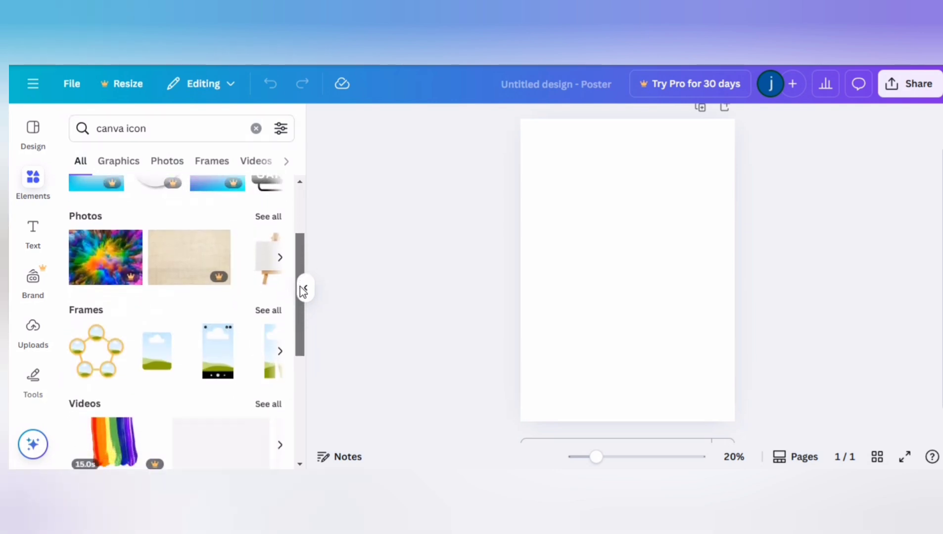
scroll(297, 257, up, 3)
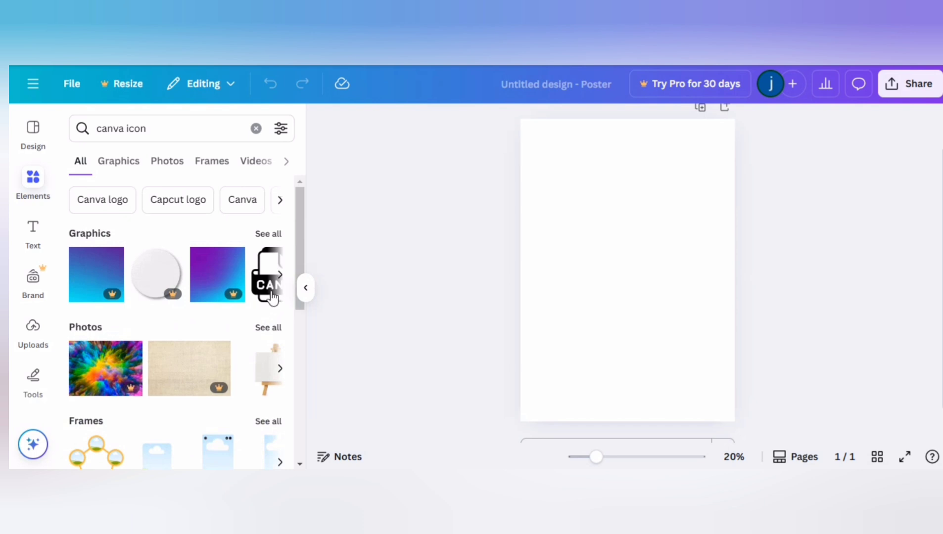
click(280, 275)
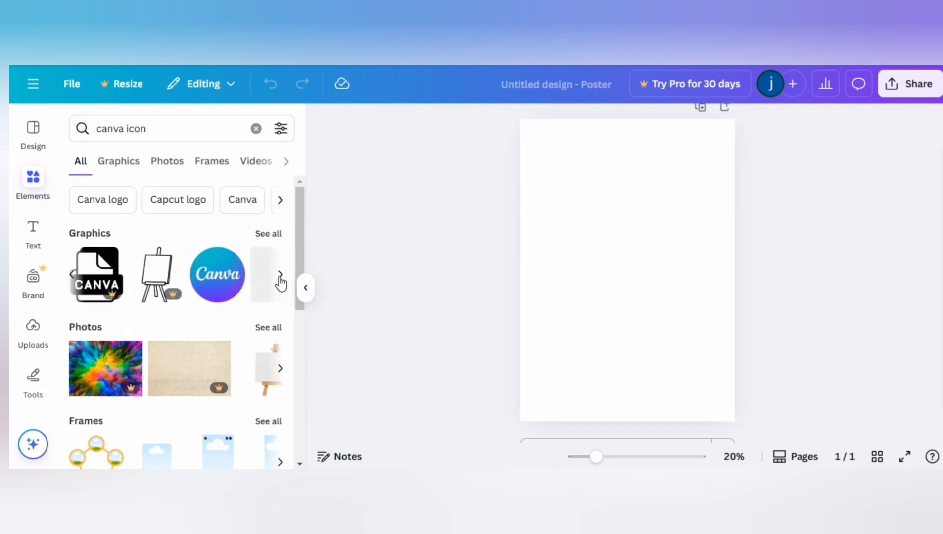
click(280, 275)
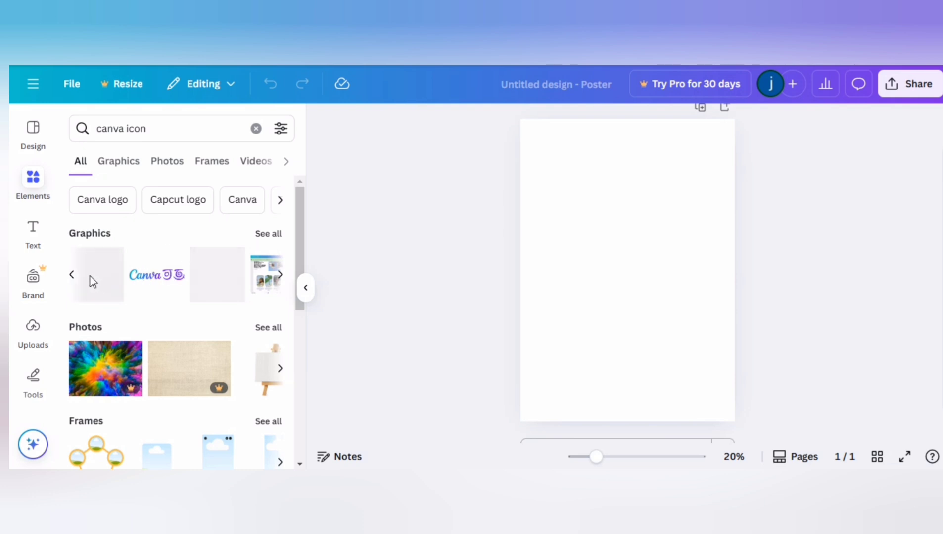
click(72, 276)
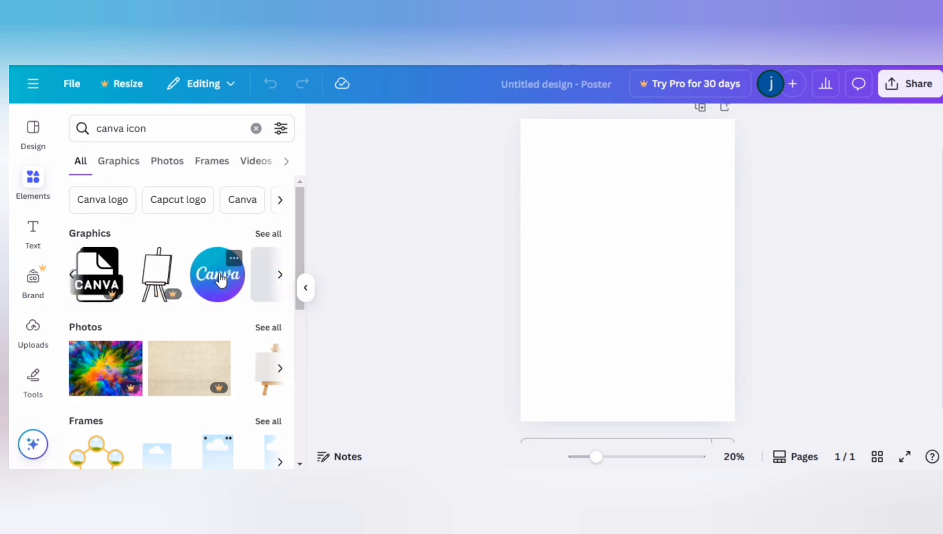
click(221, 281)
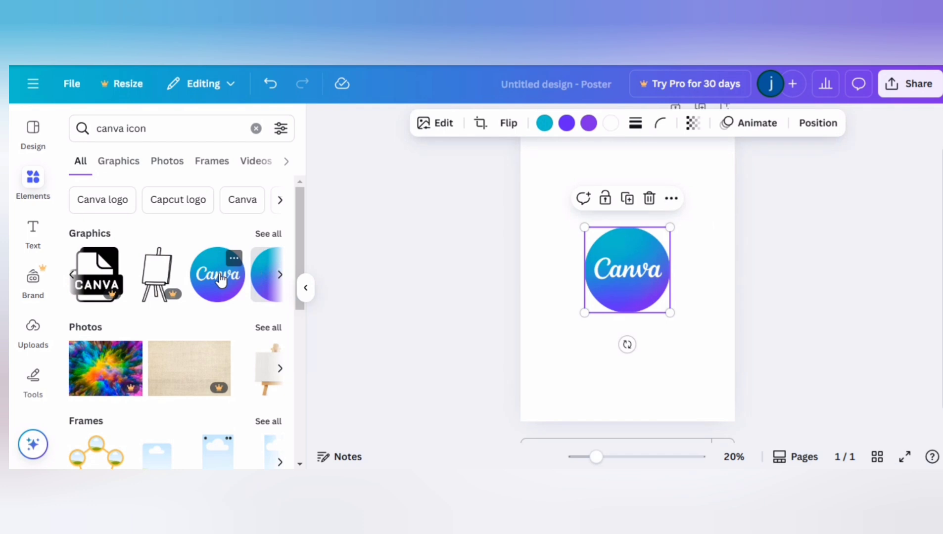
Move the Canva logo to the upper part of the poster and enlarge it to about half the page width
click(845, 277)
click(631, 288)
drag(631, 287, 615, 248)
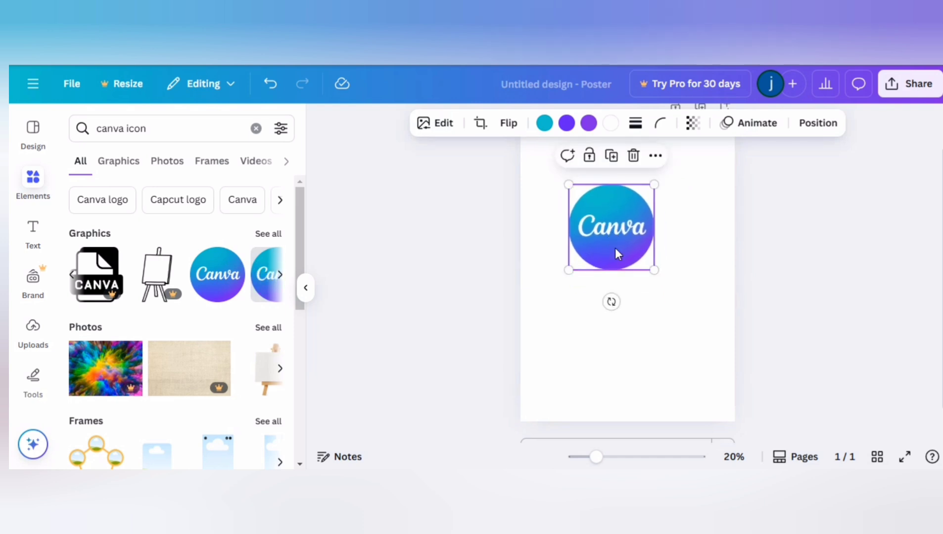
drag(654, 271, 727, 342)
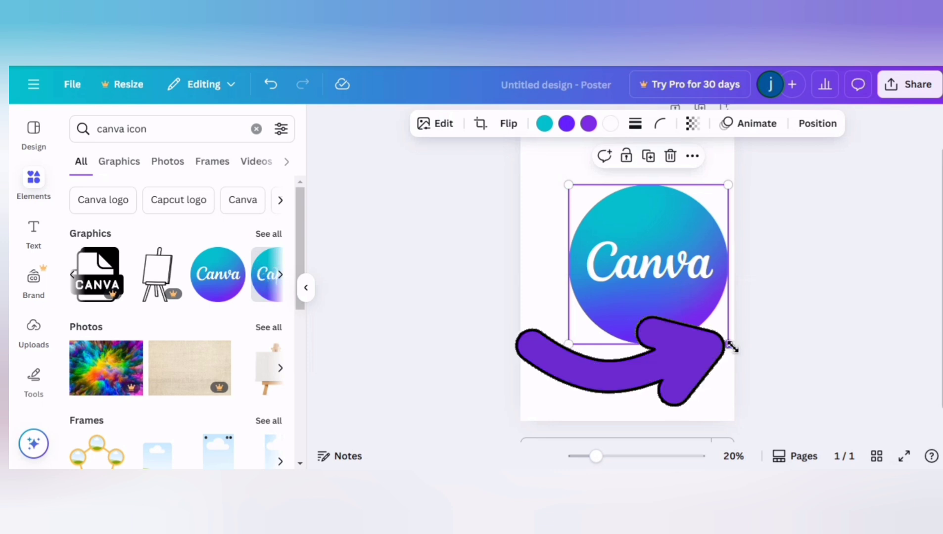
drag(732, 346, 708, 359)
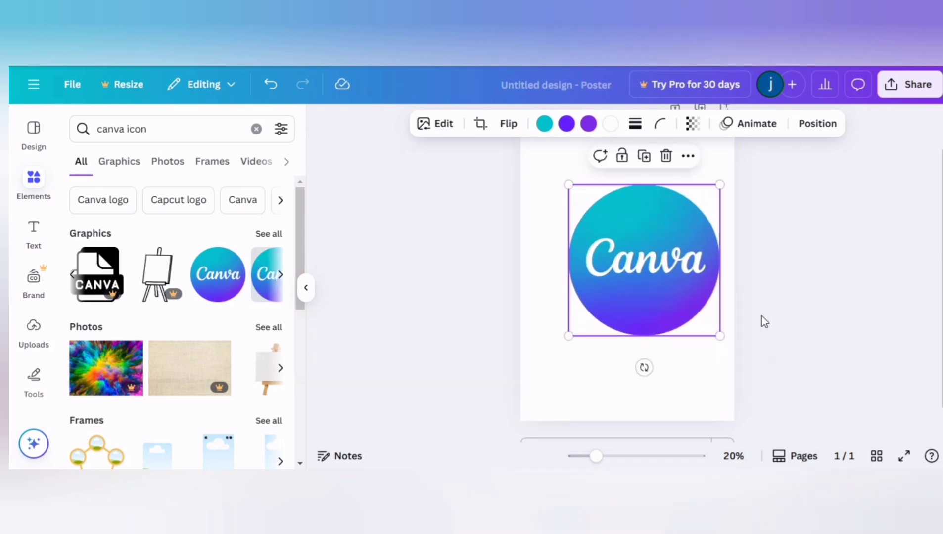
key(ctrl+z)
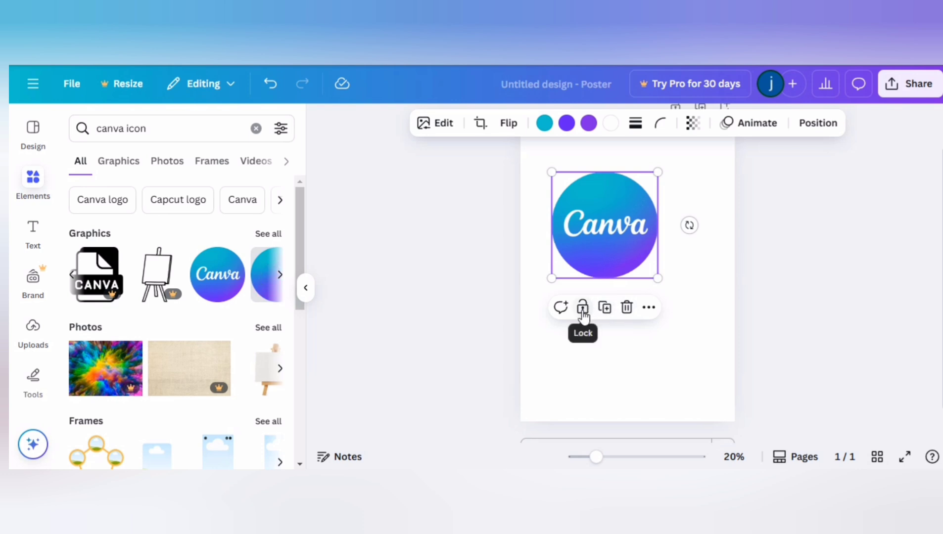
Check the further options for the Canva logo on the poster, and duplicate the logo
click(648, 309)
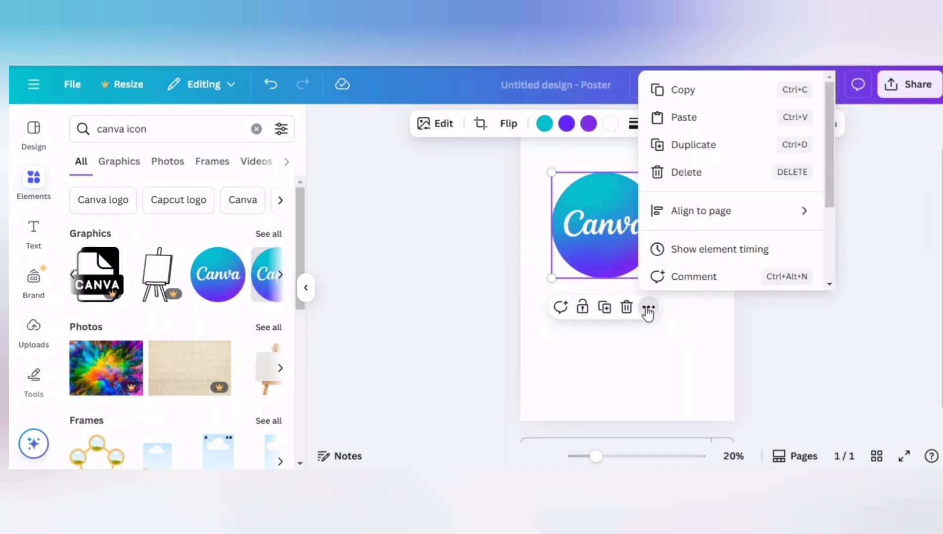
click(847, 319)
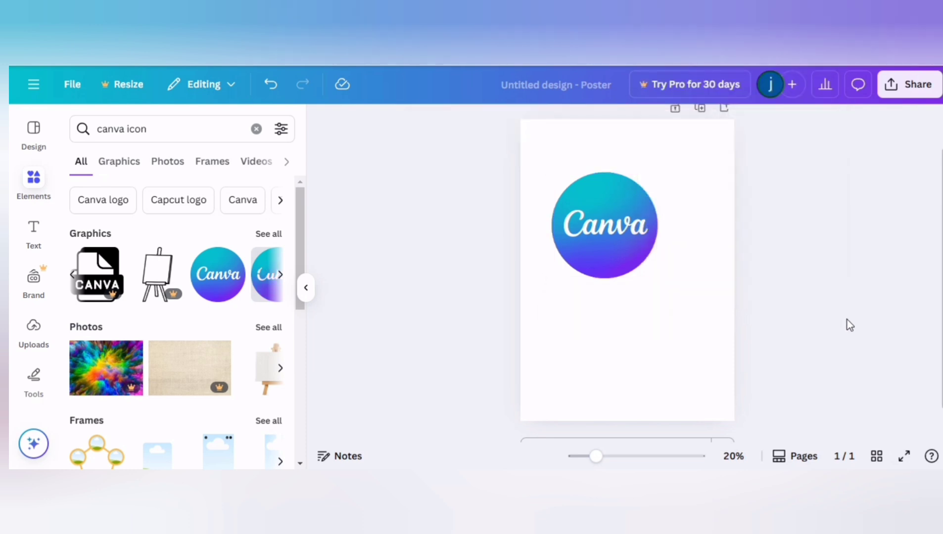
click(603, 221)
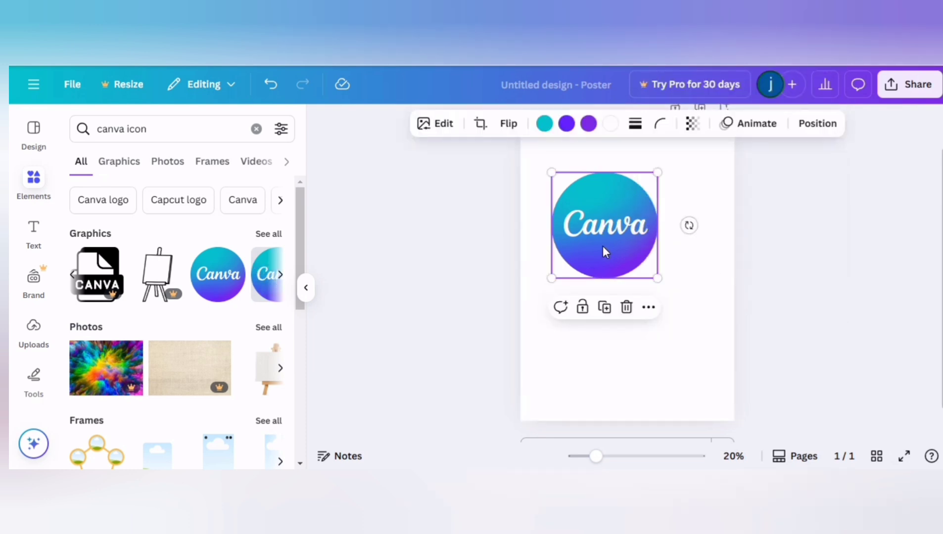
click(605, 308)
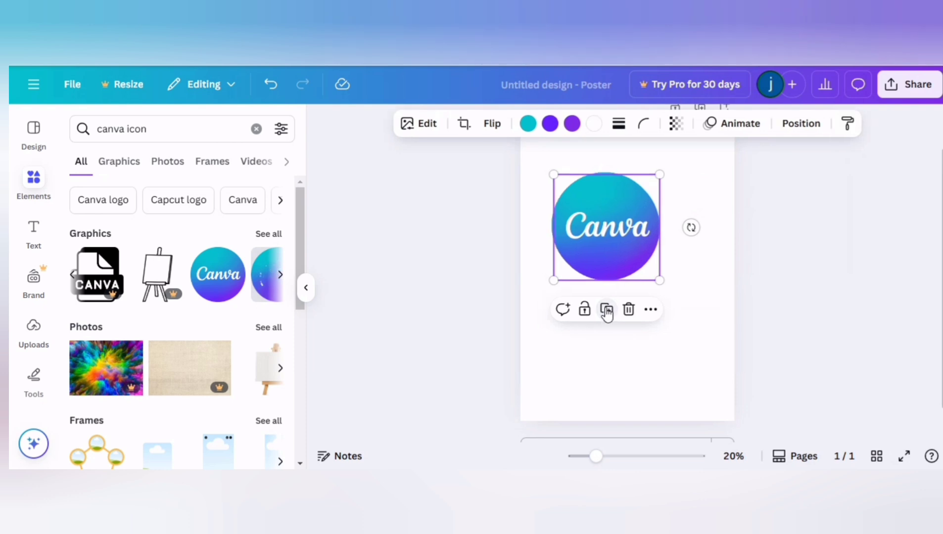
Move the duplicate Canva logo below the original and delete it, trying out undo on the deletion once
drag(611, 242, 642, 320)
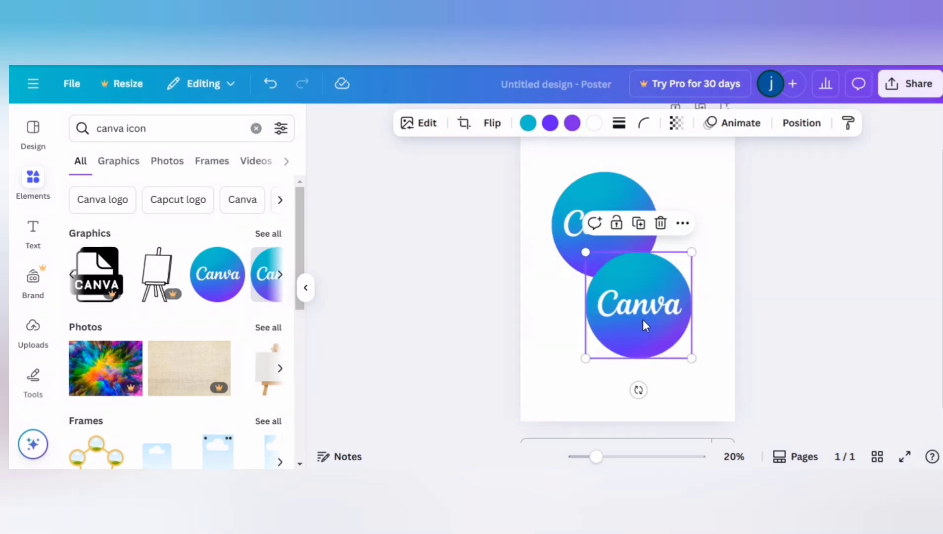
click(660, 224)
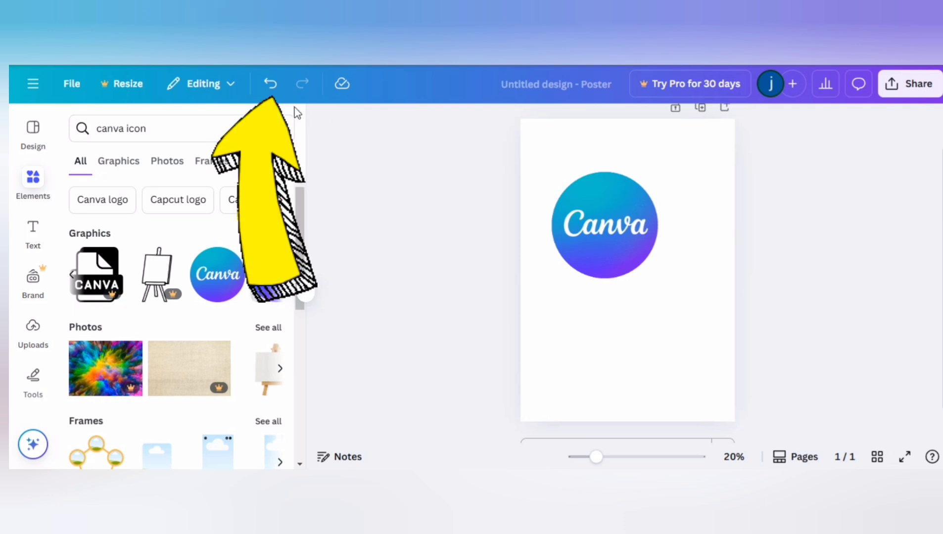
click(272, 86)
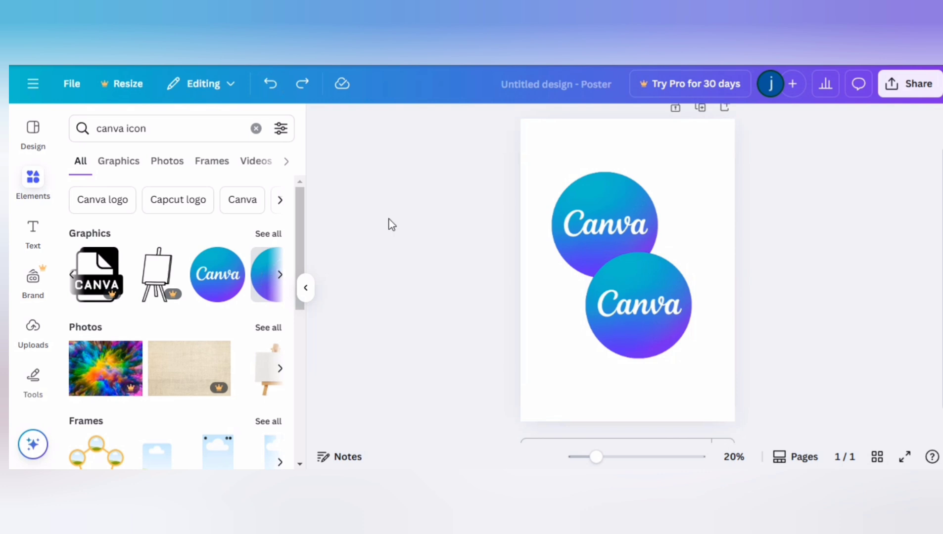
click(652, 305)
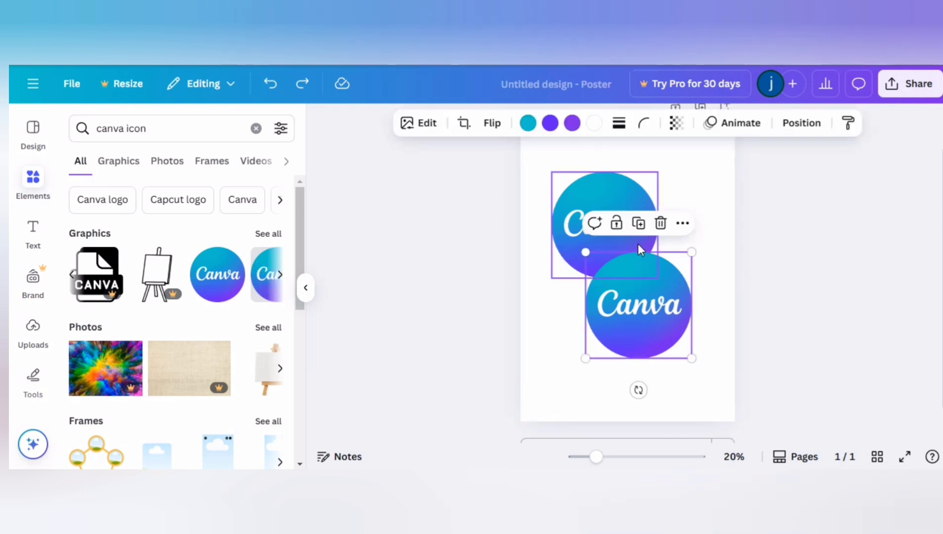
click(661, 224)
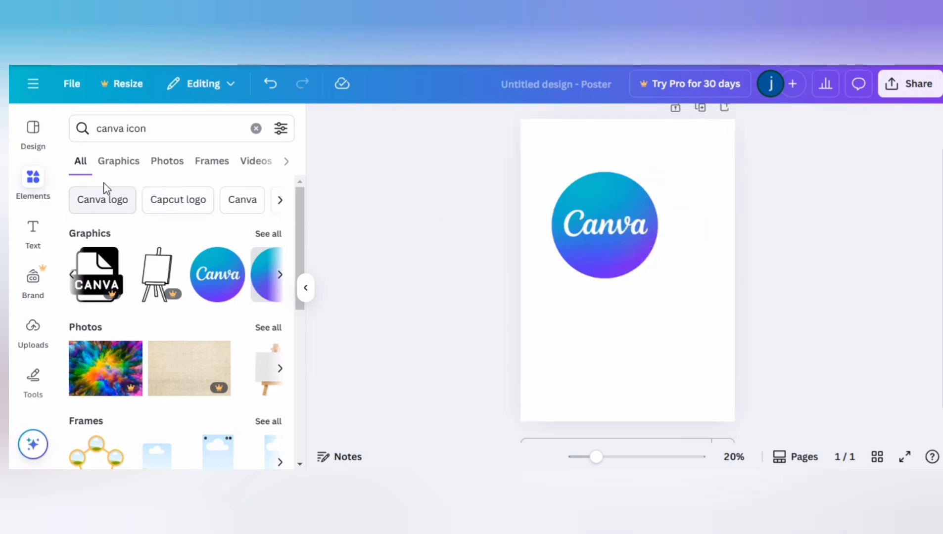
Replace the elements search term with the suggested search "asterisk"
click(160, 127)
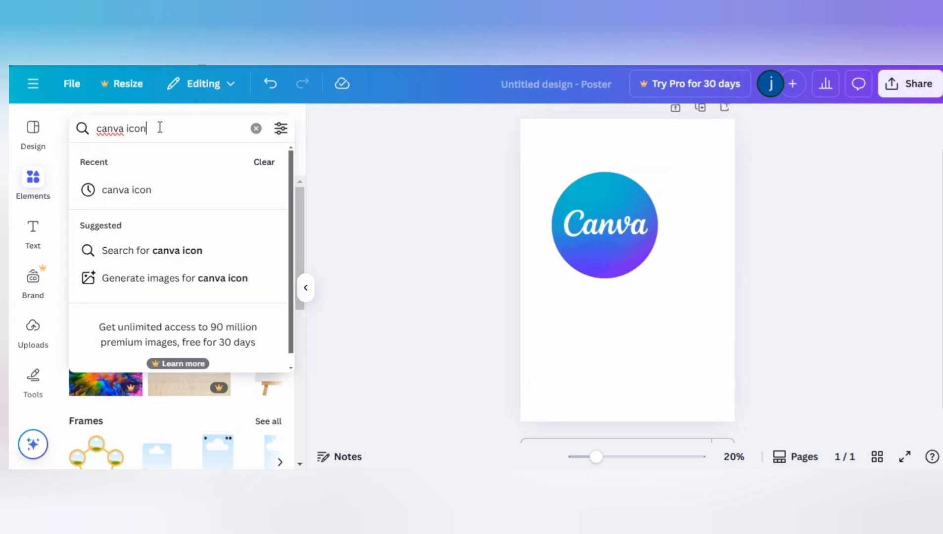
key(BackSpace)
key(BackSpace)
key(BackSpace)
key(BackSpace)
key(BackSpace)
key(BackSpace)
key(BackSpace)
key(BackSpace)
key(BackSpace)
key(BackSpace)
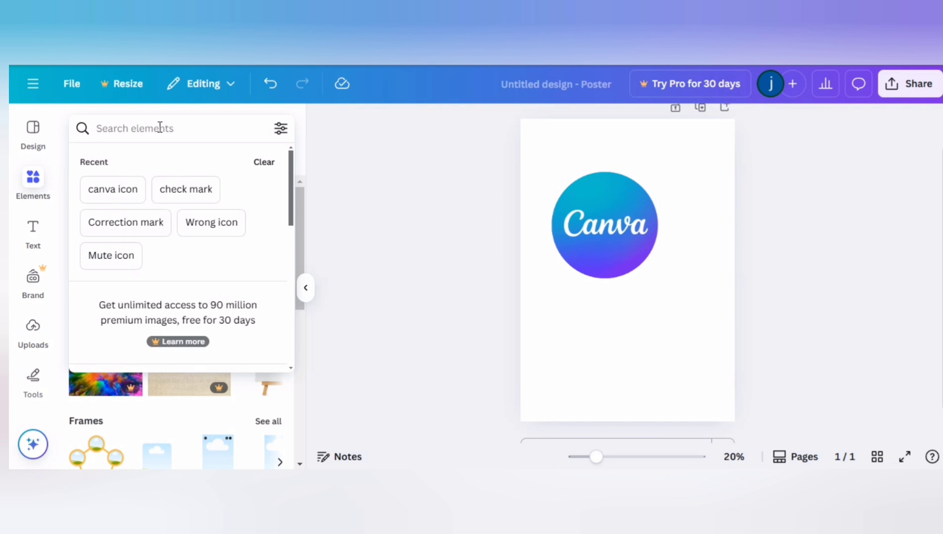
text(a)
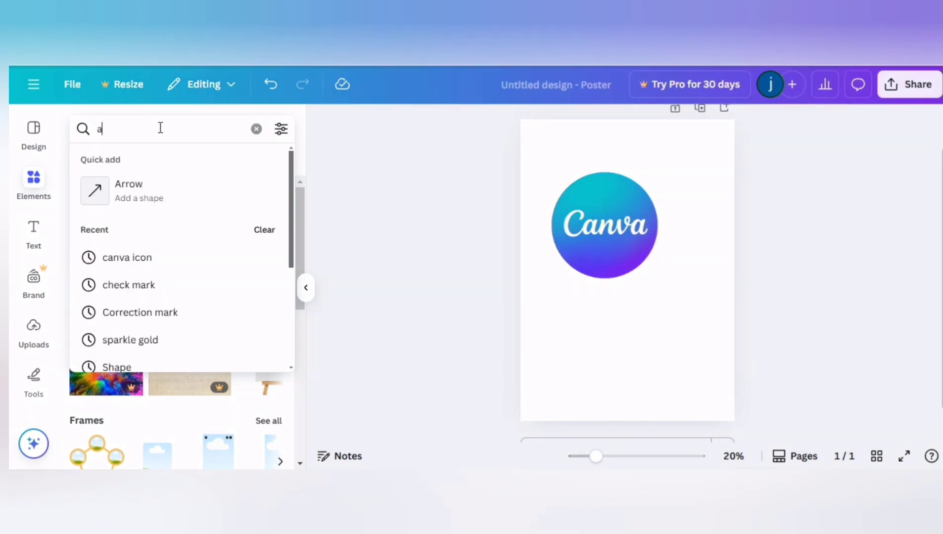
text(ster)
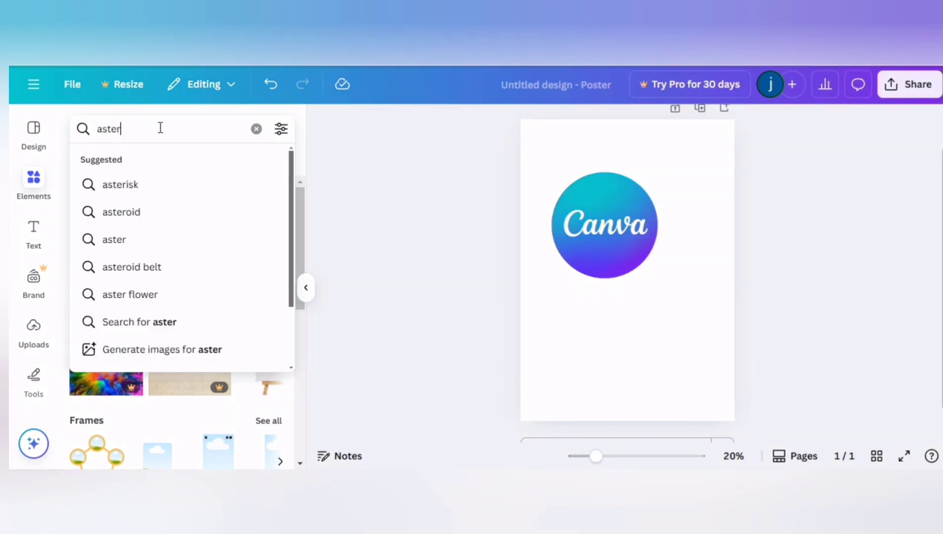
click(123, 194)
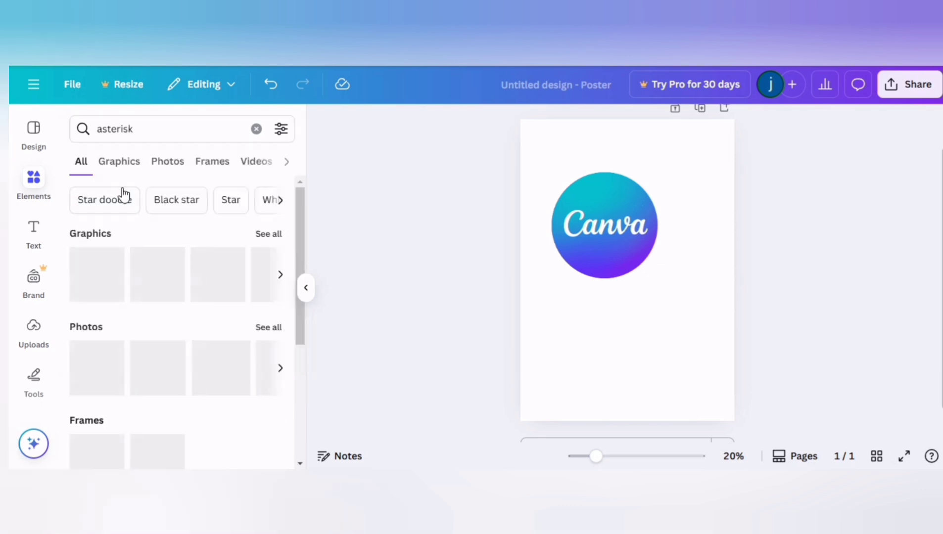
Add the blue outlined asterisk from the graphics results to the poster and place it below the Canva logo
click(280, 276)
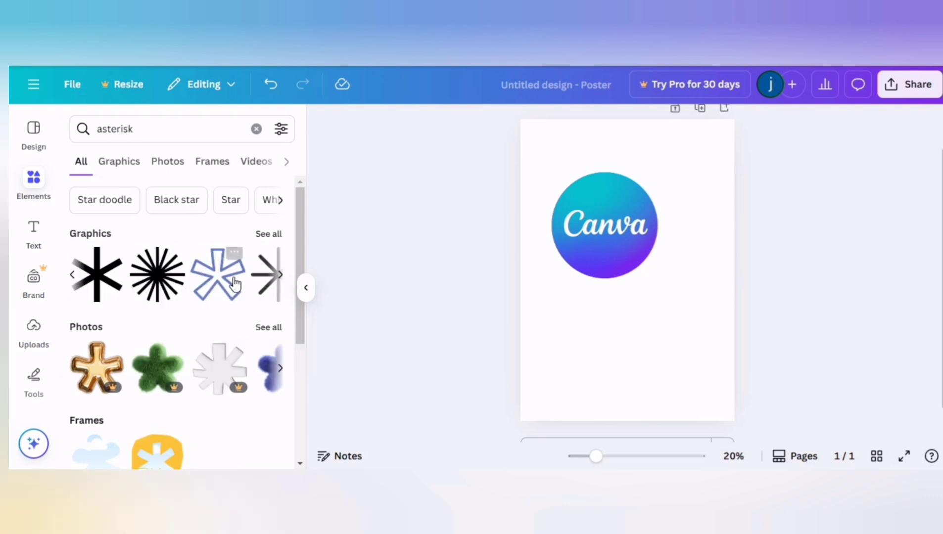
click(221, 285)
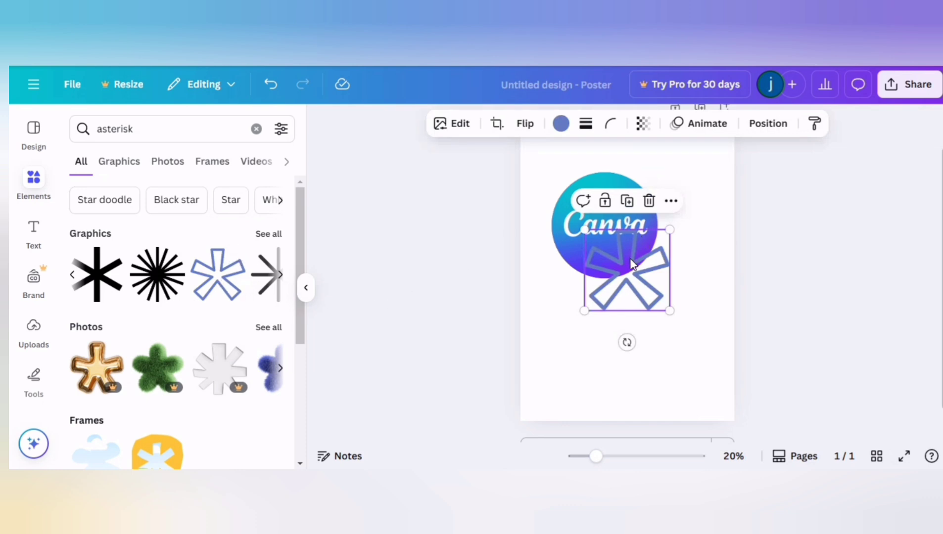
drag(630, 259, 616, 318)
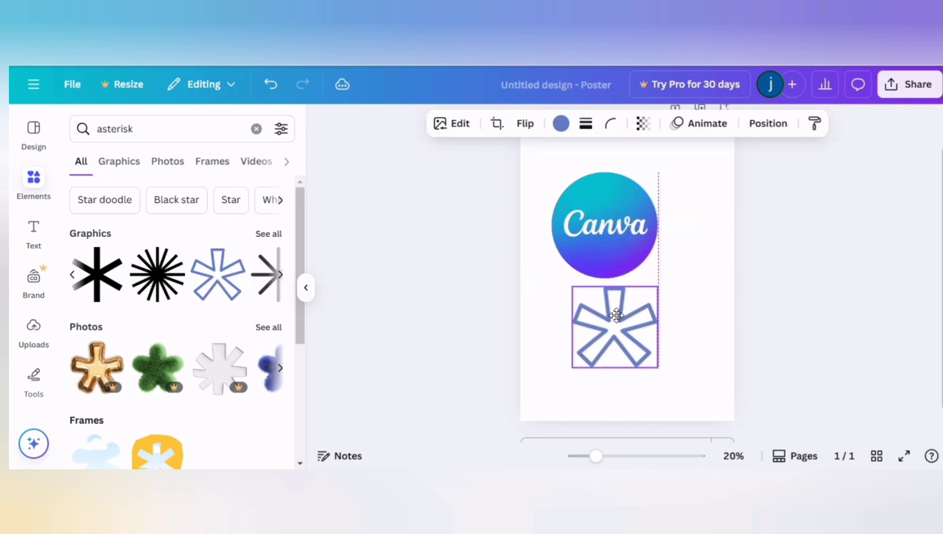
click(800, 240)
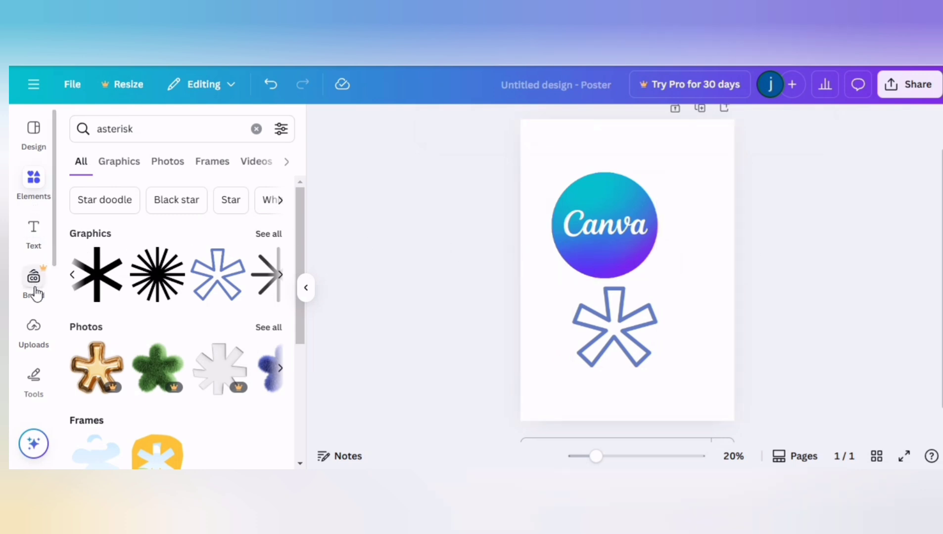
Add the uploaded portrait photo of the woman in the striped top, shrink it and place it beside the Canva logo
click(34, 332)
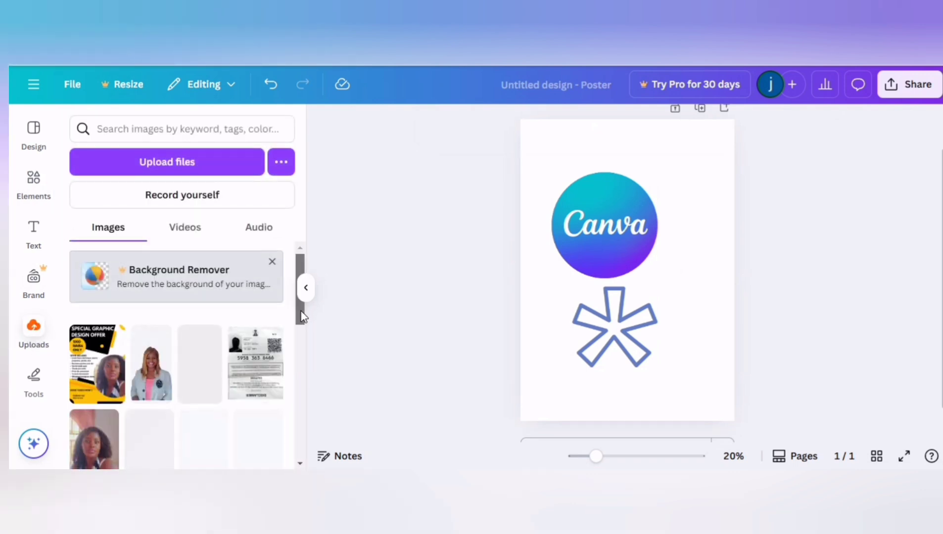
drag(301, 312, 297, 342)
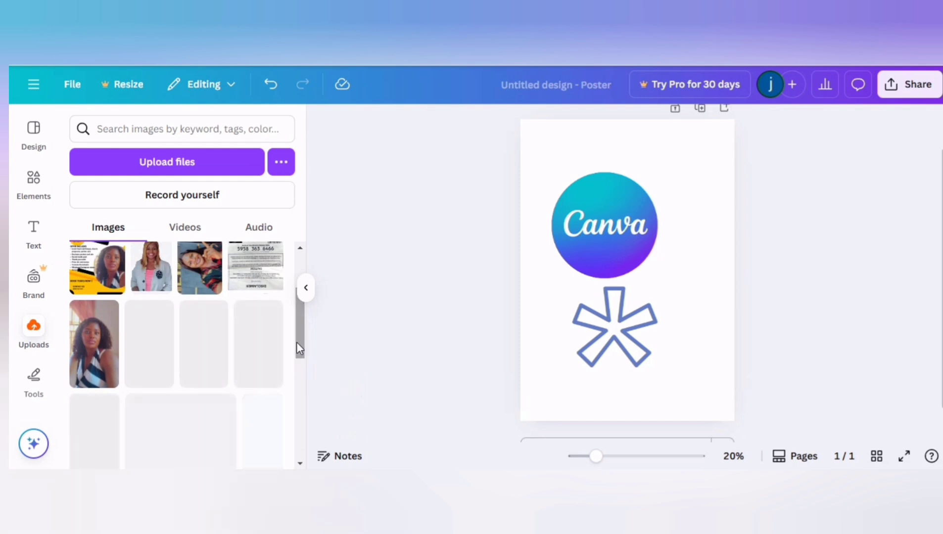
mouse_move(101, 354)
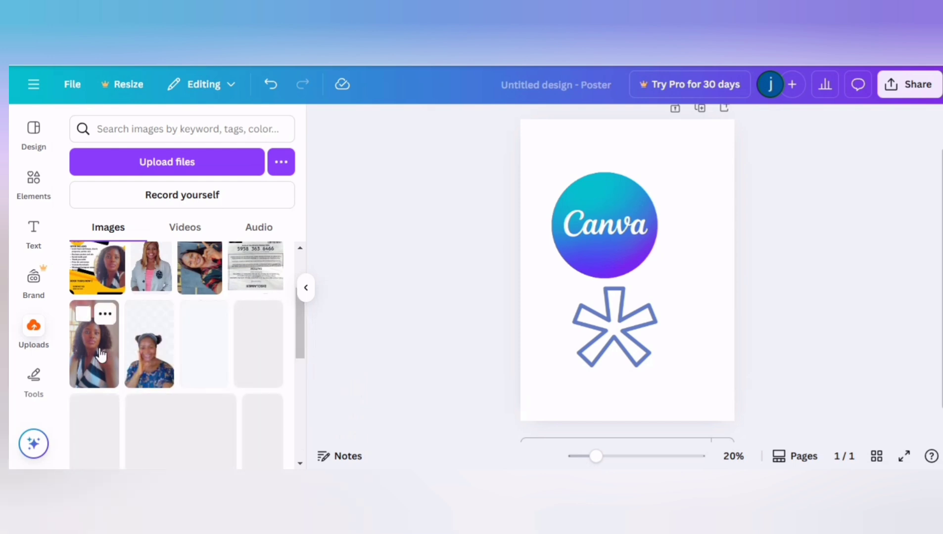
click(101, 354)
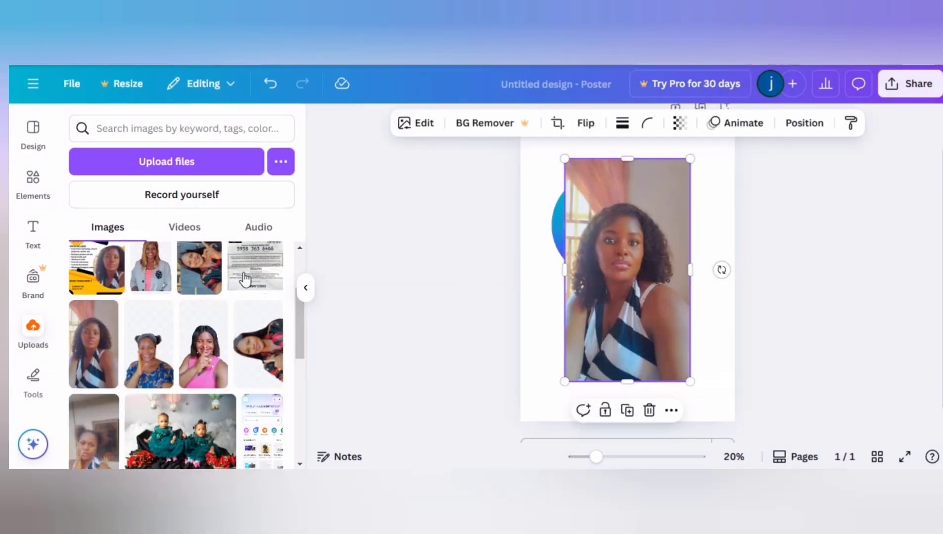
click(364, 280)
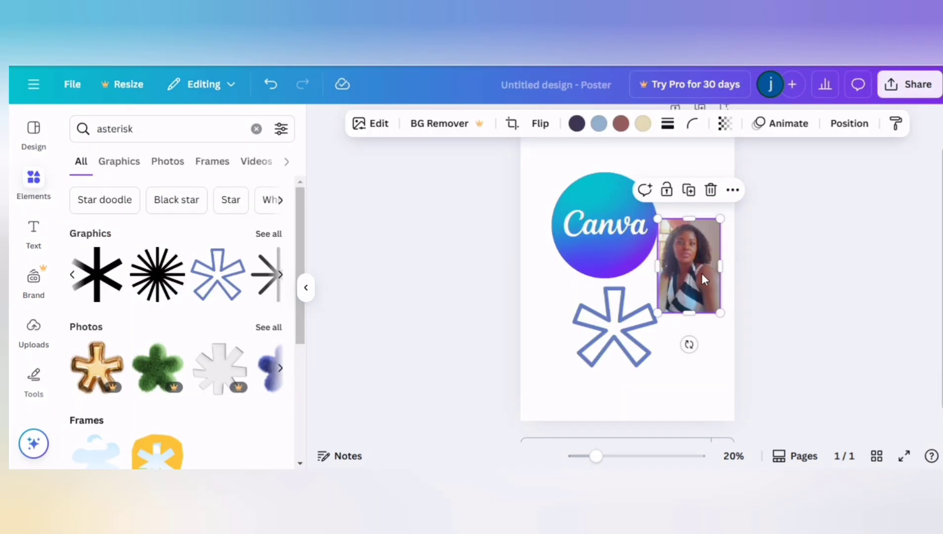
click(408, 309)
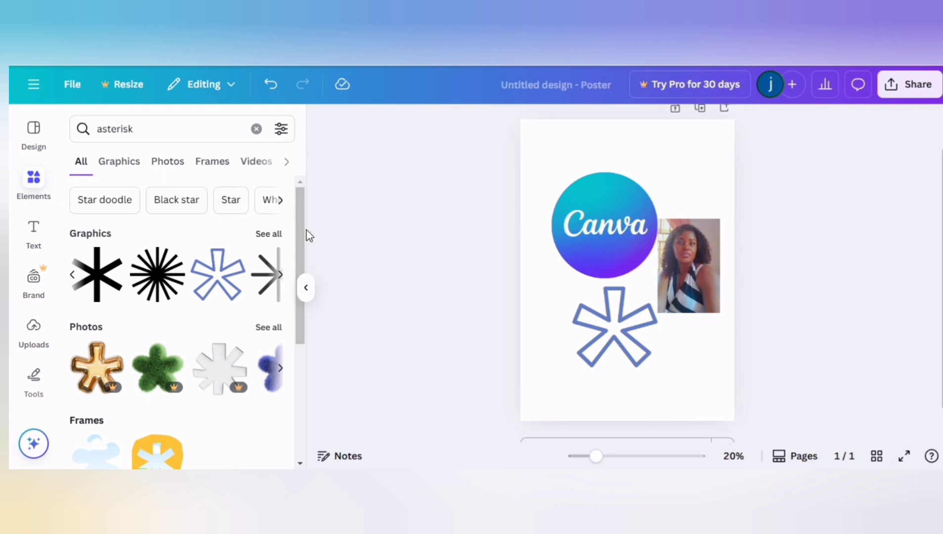
Look over the poster templates and the text options, including the Magic Write prompt
click(33, 143)
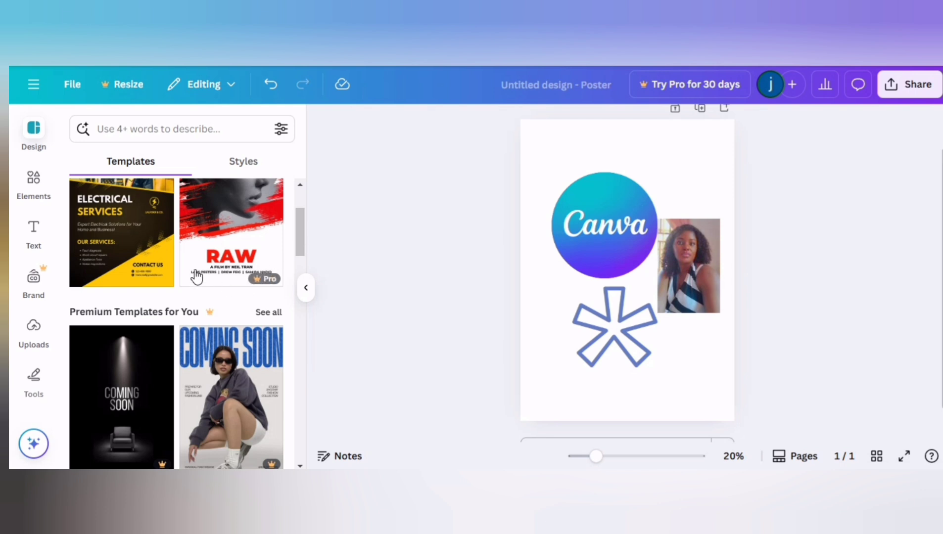
click(31, 239)
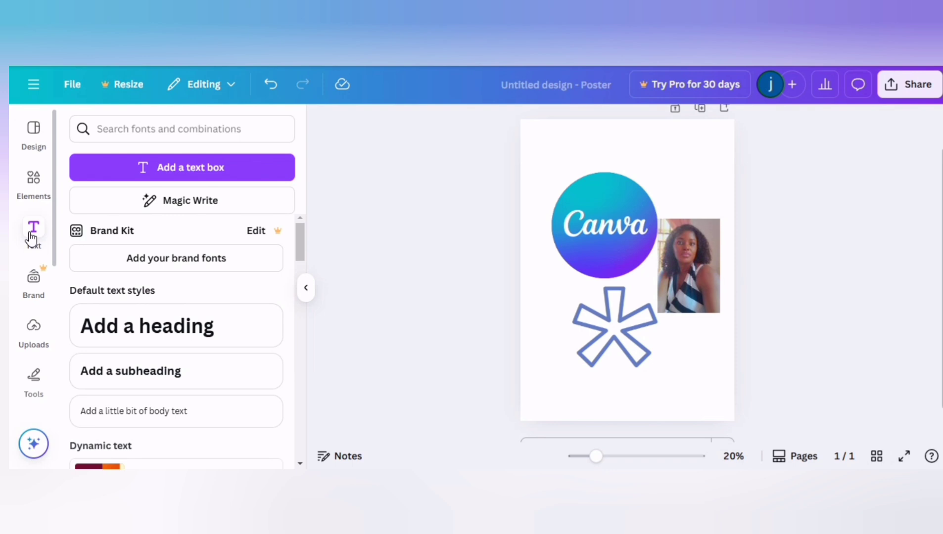
click(193, 211)
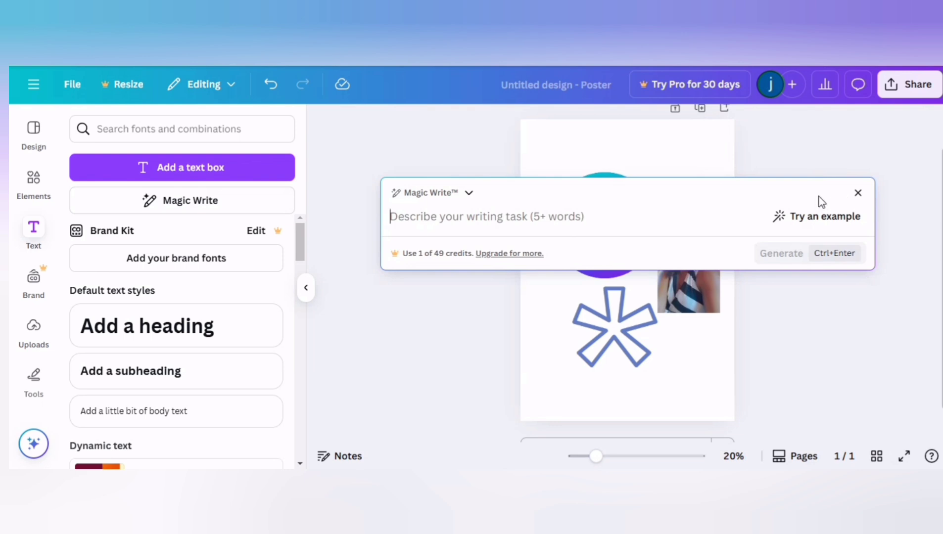
click(857, 194)
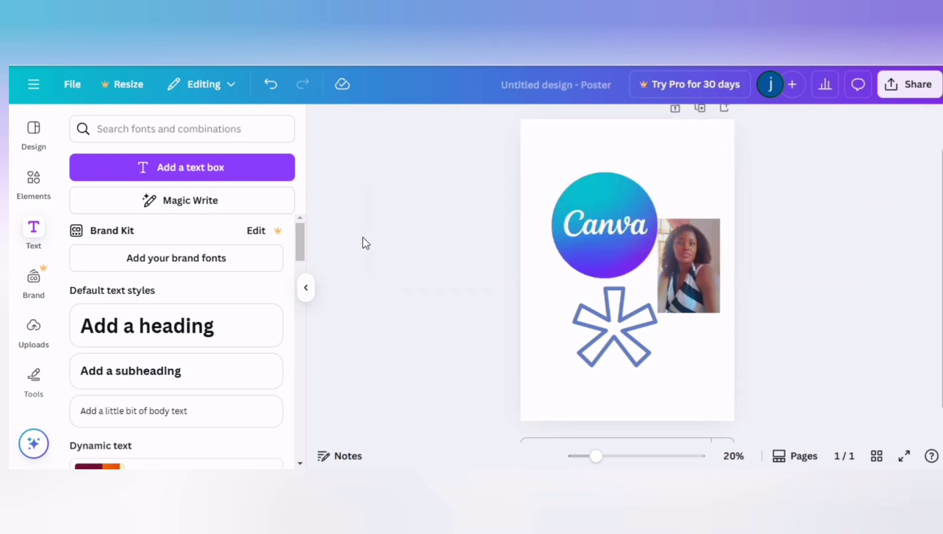
Add the "Innovation AT WORK" and "Workflows that work." font combinations, placing the Workflows text near the bottom of the poster
scroll(301, 255, down, 1)
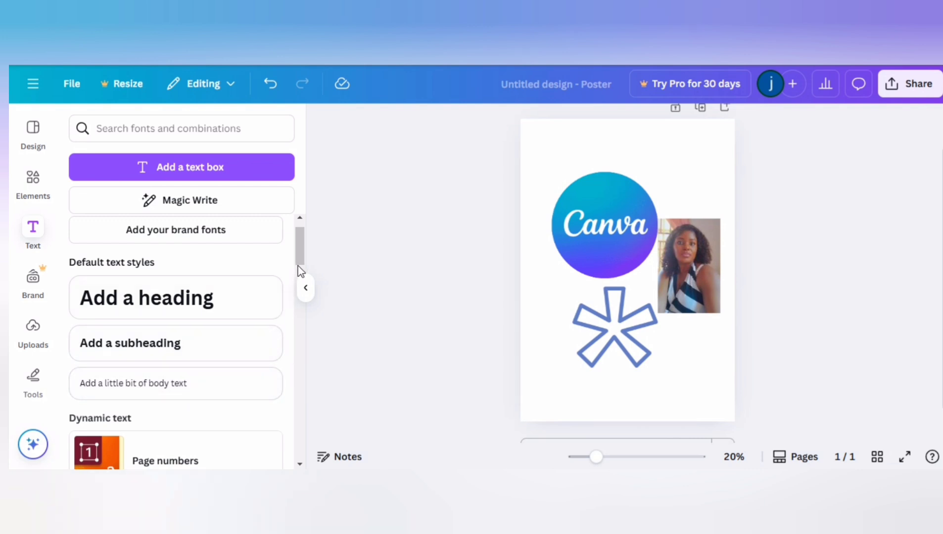
drag(302, 263, 307, 384)
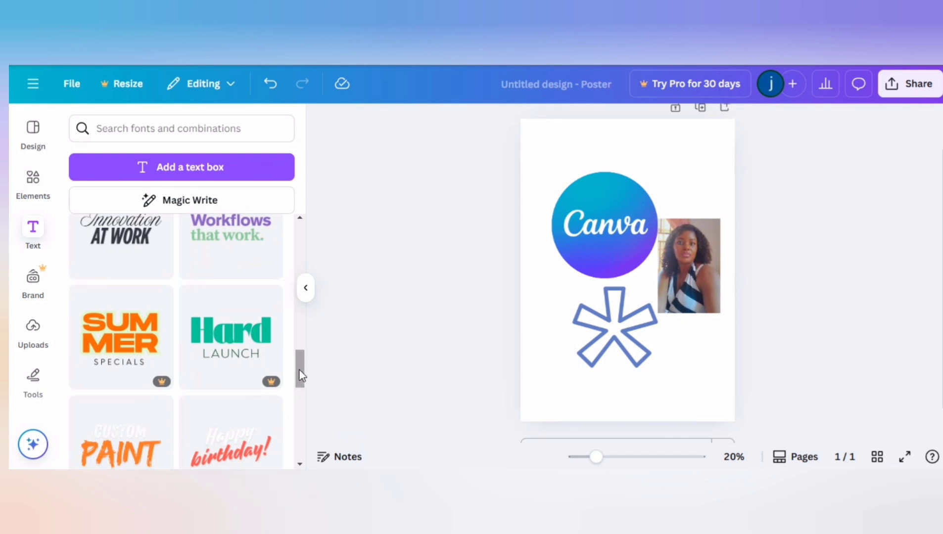
mouse_move(298, 371)
mouse_down()
mouse_move(302, 438)
mouse_move(289, 386)
mouse_up()
scroll(289, 387, down, 1)
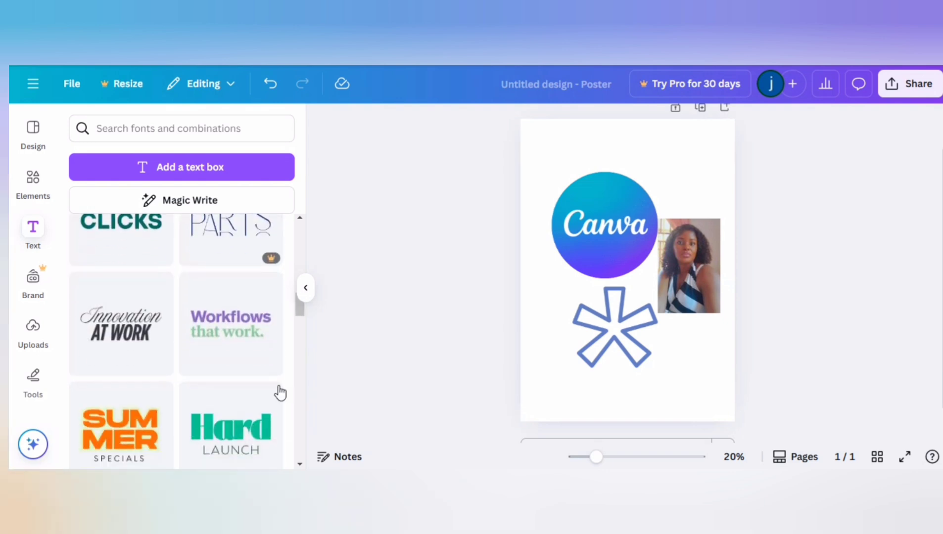
click(131, 339)
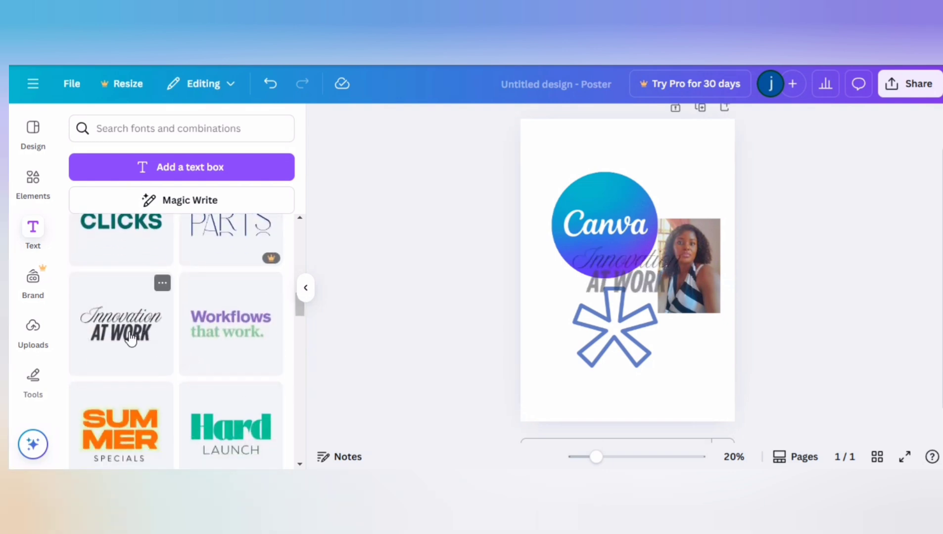
click(239, 327)
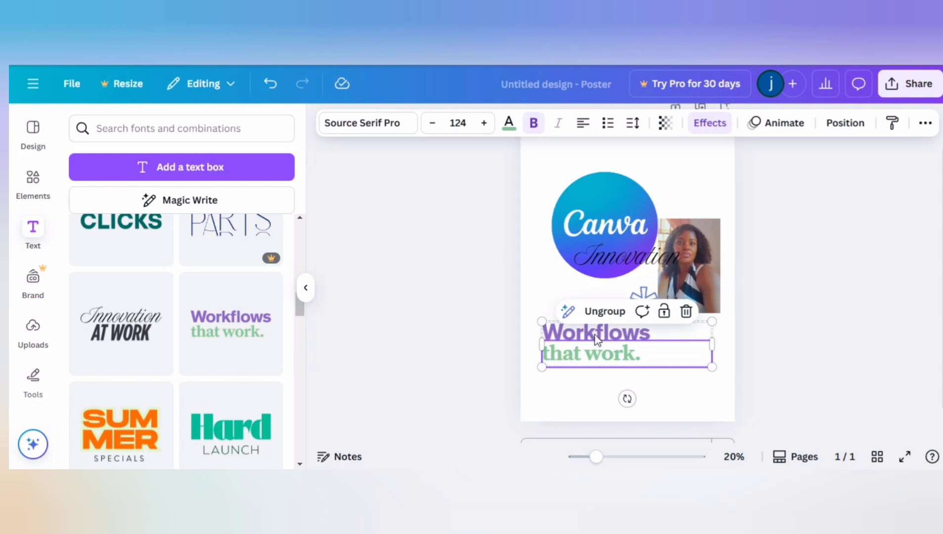
drag(626, 332, 636, 347)
click(469, 358)
Try editing the "that work." line by selecting the end of its text
click(606, 370)
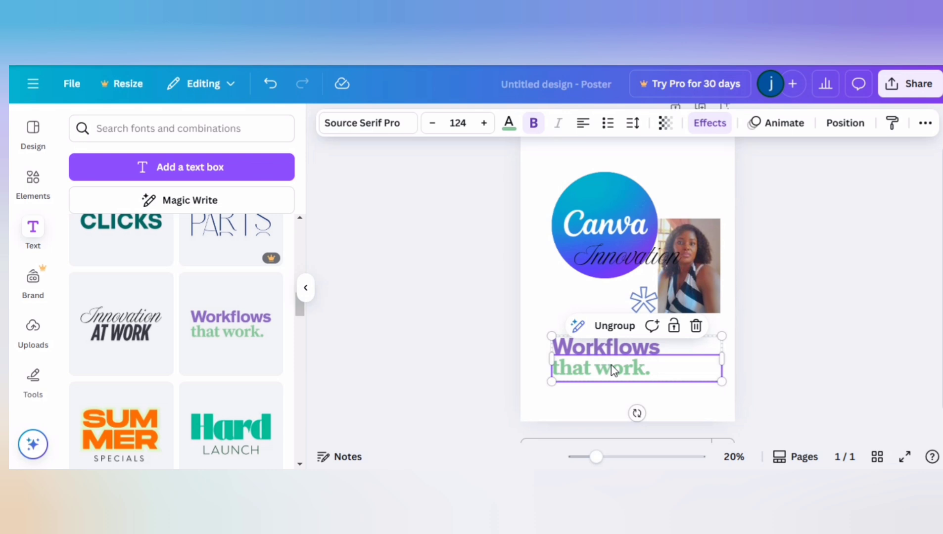
click(614, 369)
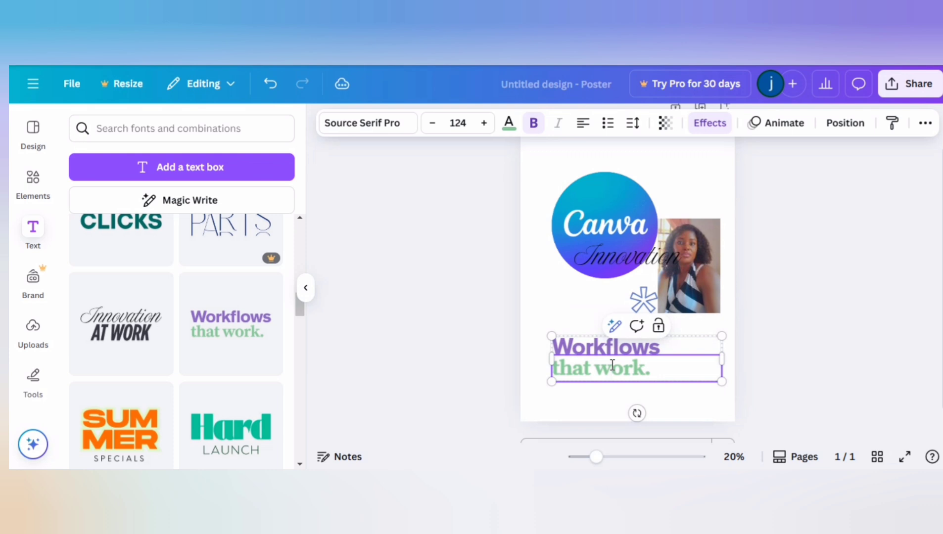
drag(617, 365, 659, 358)
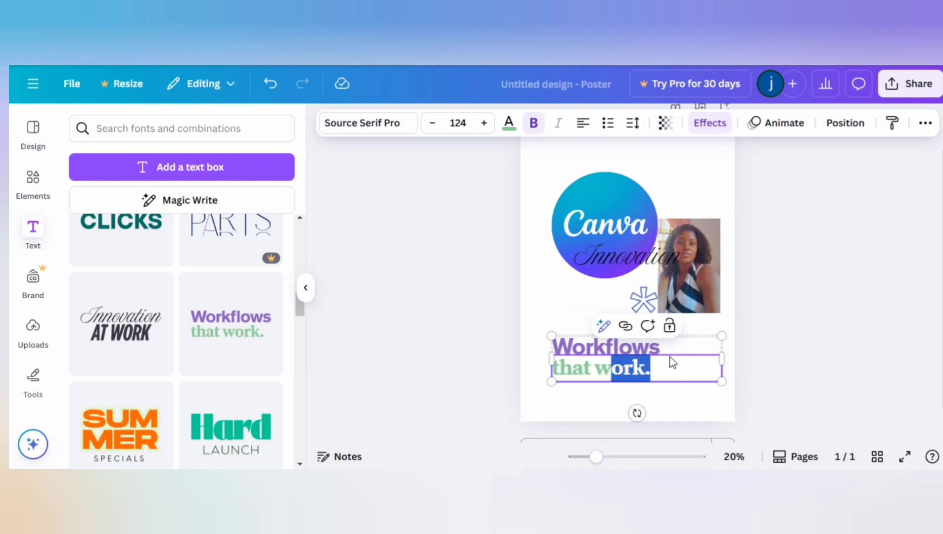
click(487, 378)
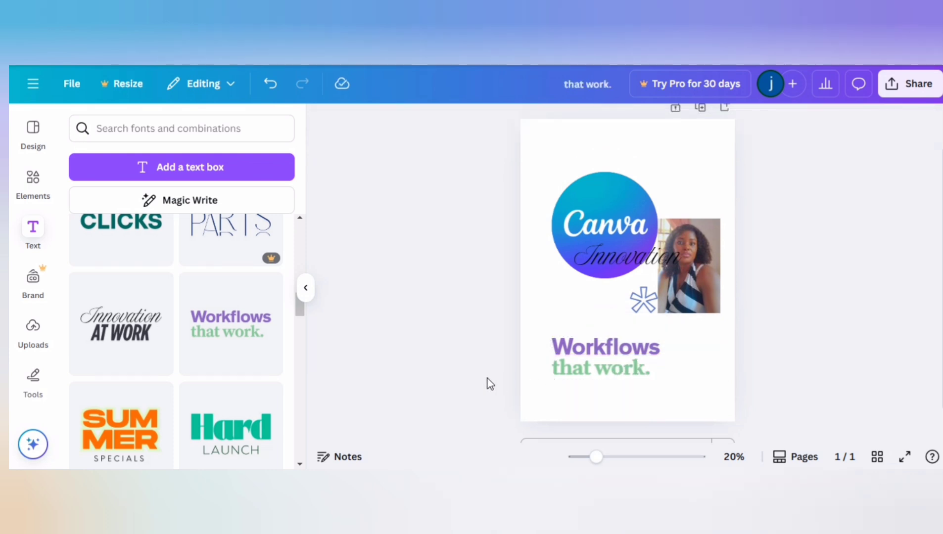
Shift the "Workflows that work." text slightly to the right on the poster and ungroup its two lines
click(587, 366)
mouse_move(587, 369)
mouse_down()
mouse_move(596, 359)
mouse_move(563, 257)
mouse_move(638, 322)
mouse_move(543, 288)
mouse_move(591, 362)
mouse_up()
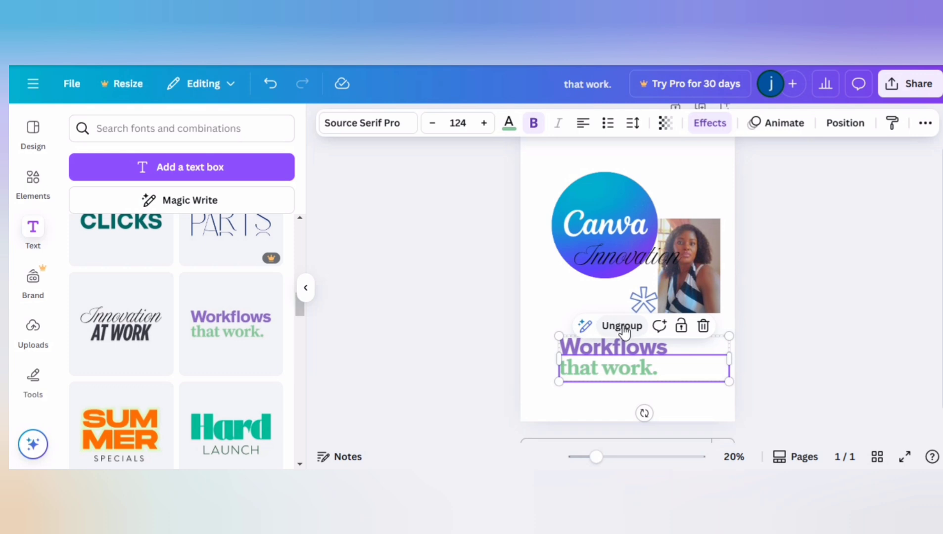
click(623, 327)
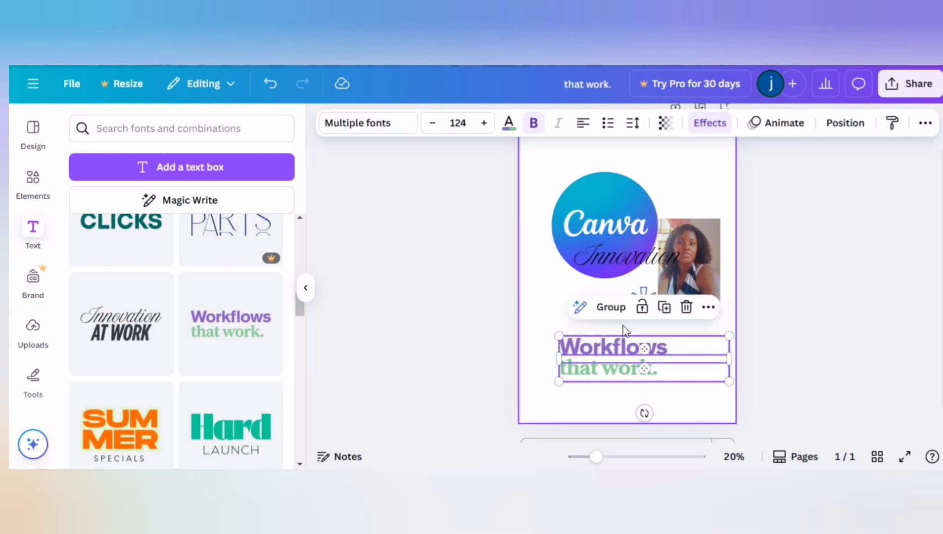
Move the ungrouped "Workflows that work." lines slightly down and left, and shift the "Workflows" line upward on its own
mouse_move(633, 348)
mouse_down()
mouse_move(615, 303)
mouse_move(627, 356)
mouse_up()
click(627, 356)
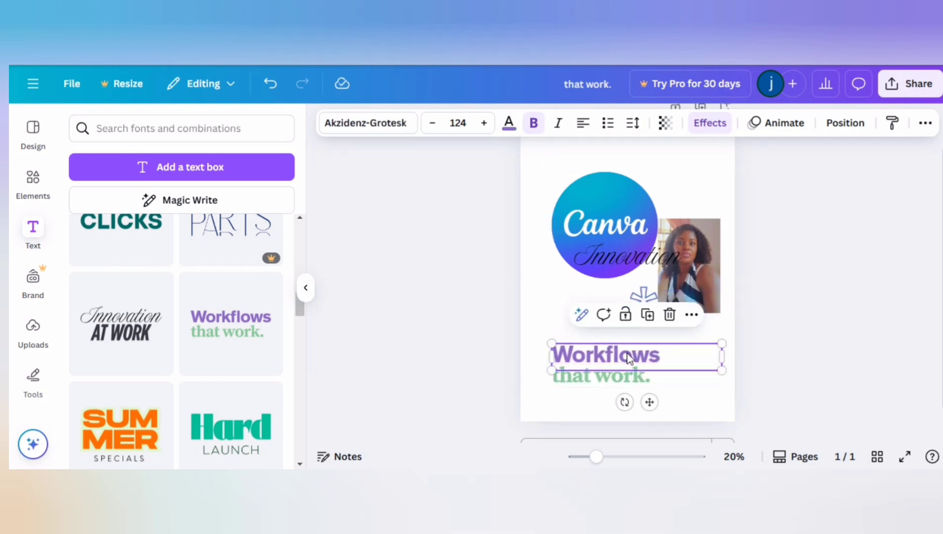
mouse_move(627, 357)
mouse_down()
mouse_move(615, 311)
mouse_move(628, 349)
mouse_up()
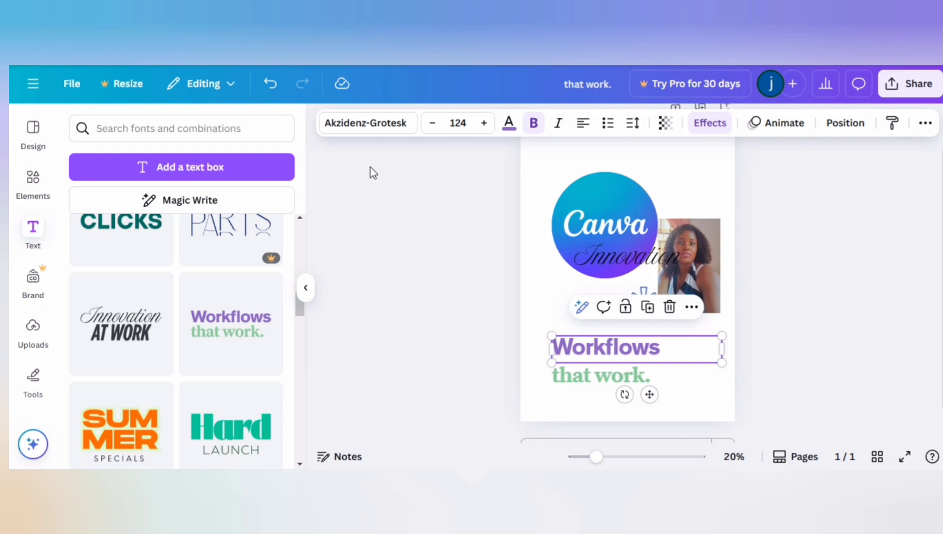
Undo both text moves and the ungrouping of the "Workflows that work." lines
click(273, 87)
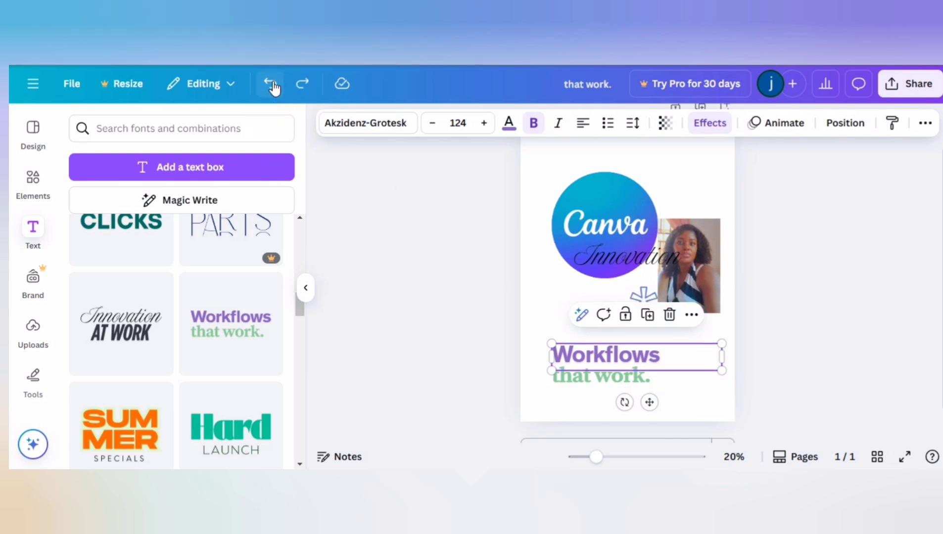
click(272, 86)
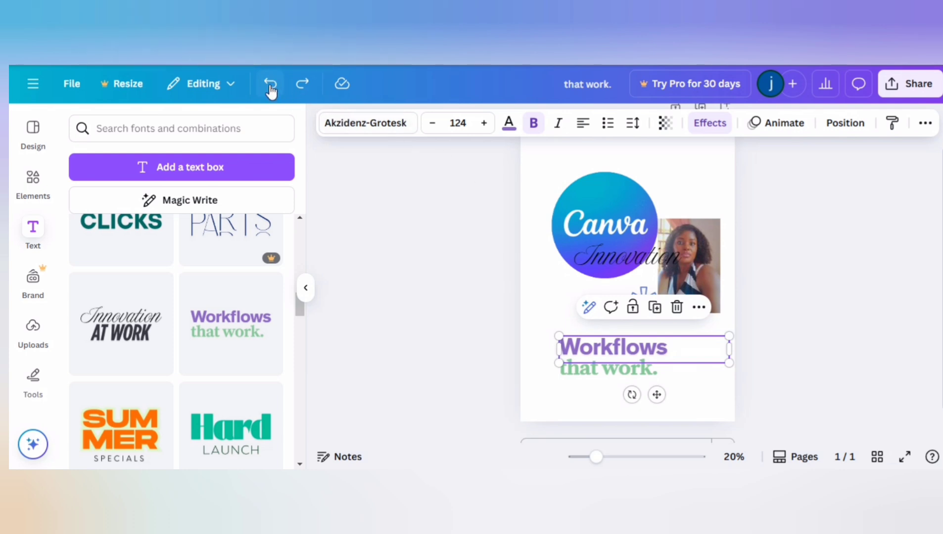
click(270, 86)
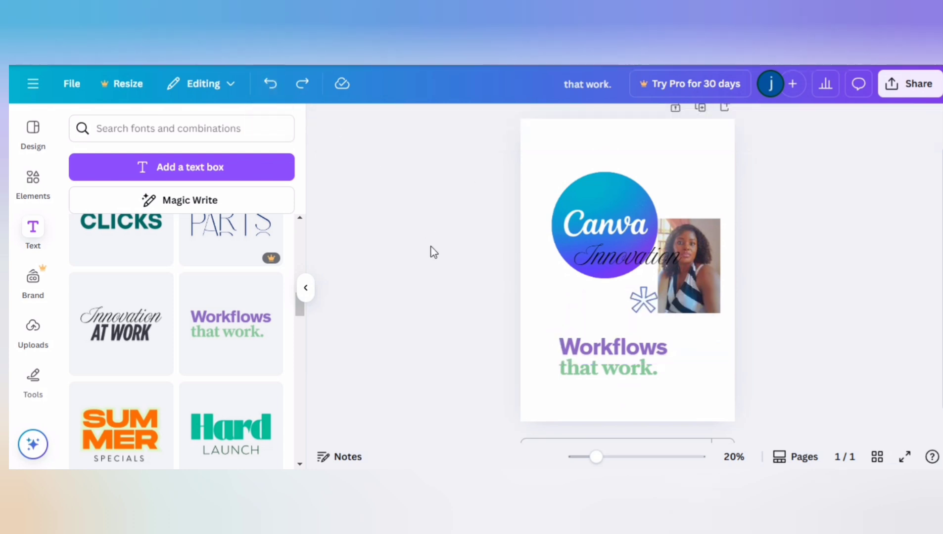
Move the grouped "Workflows that work." text slightly left and down as one object, and deselect it
click(579, 356)
mouse_move(579, 355)
mouse_down()
mouse_move(561, 342)
mouse_move(575, 363)
mouse_up()
click(673, 341)
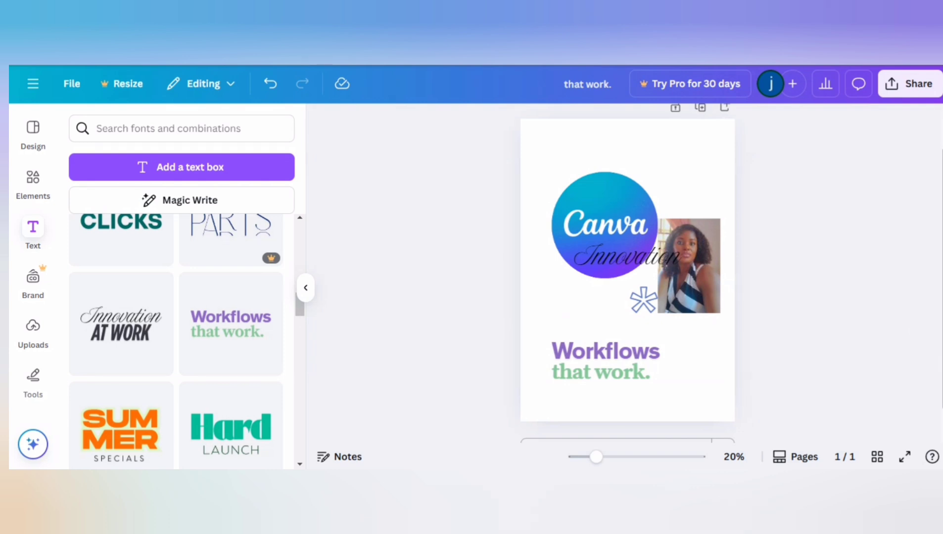
Add a default-style heading reading "write up" and place it just under the asterisk, above the "Workflows that work." text
scroll(628, 274, down, 1)
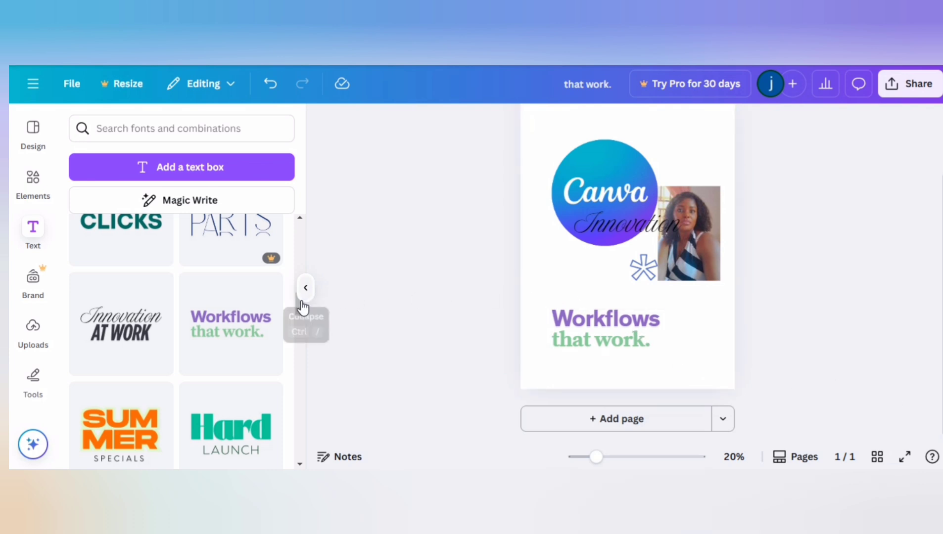
drag(301, 307, 299, 239)
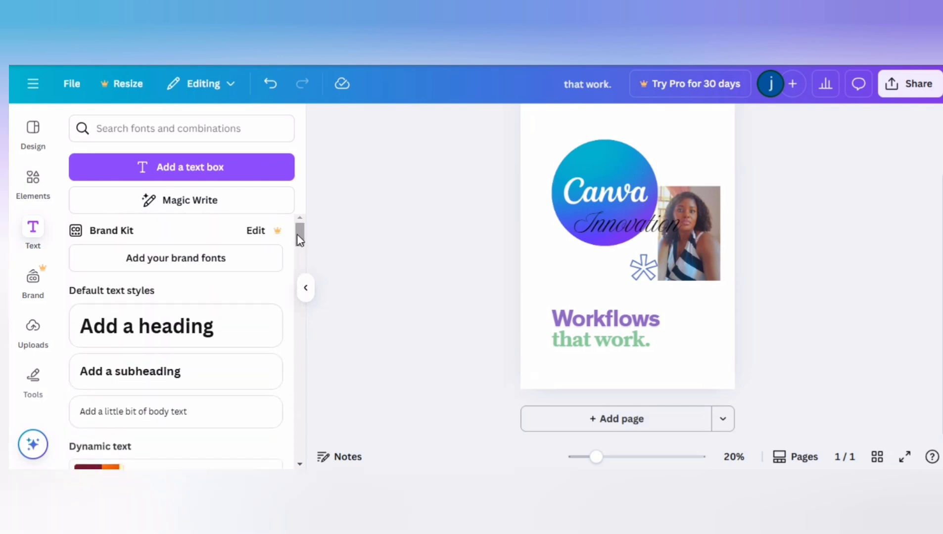
click(144, 327)
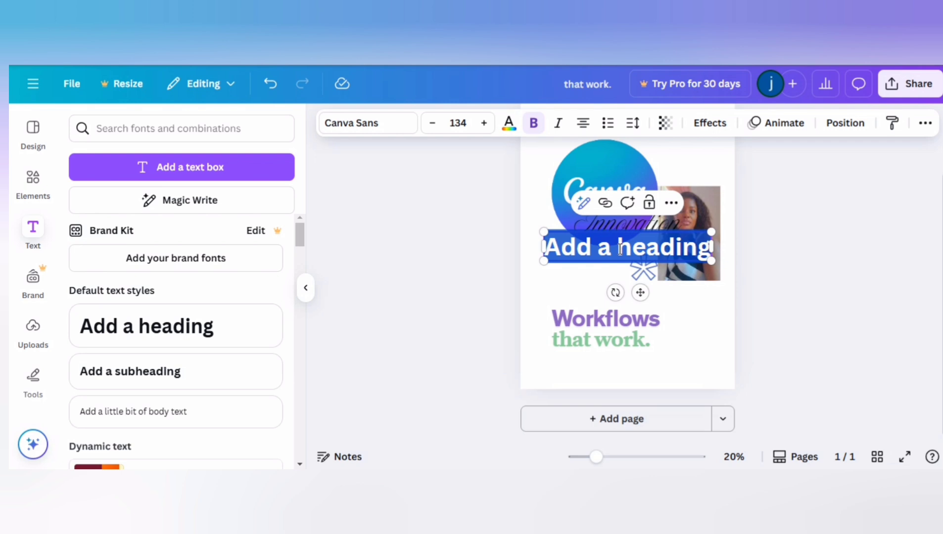
text(write)
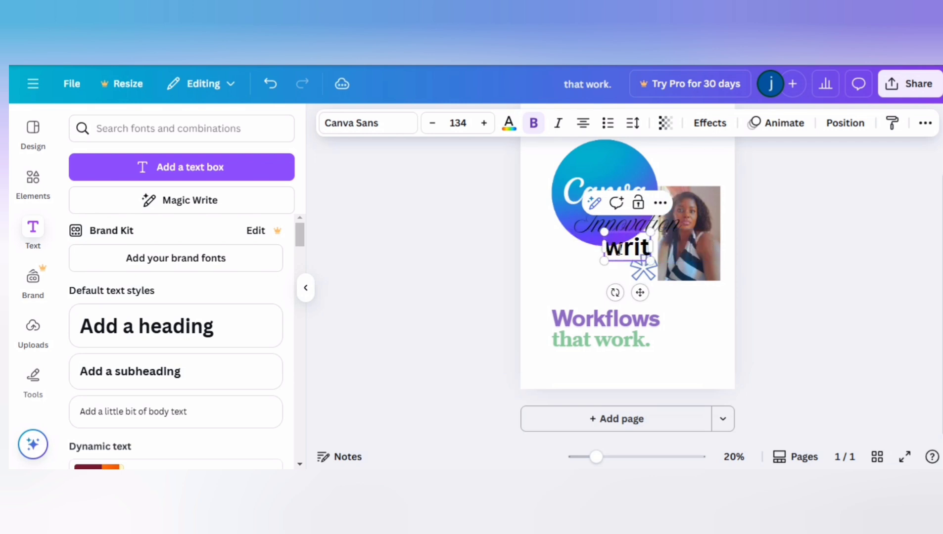
text(up)
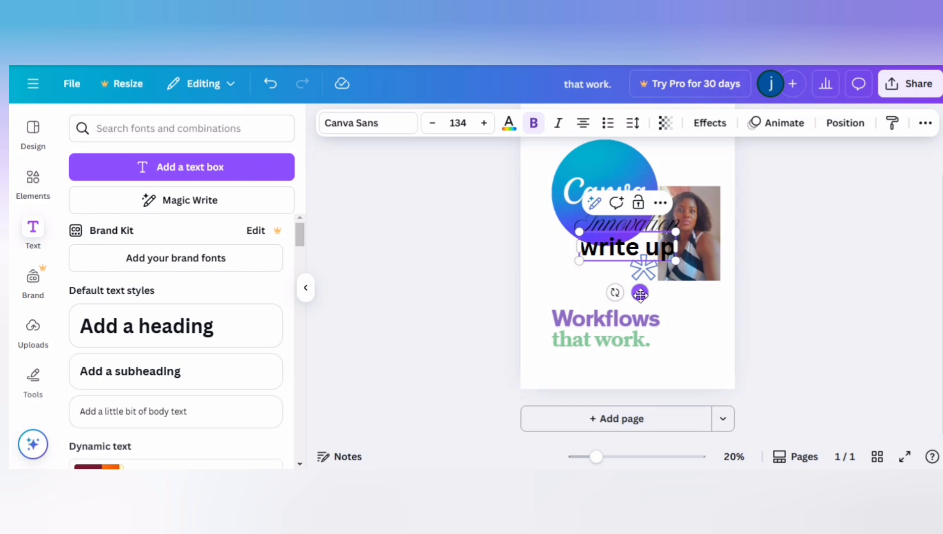
drag(641, 294, 620, 333)
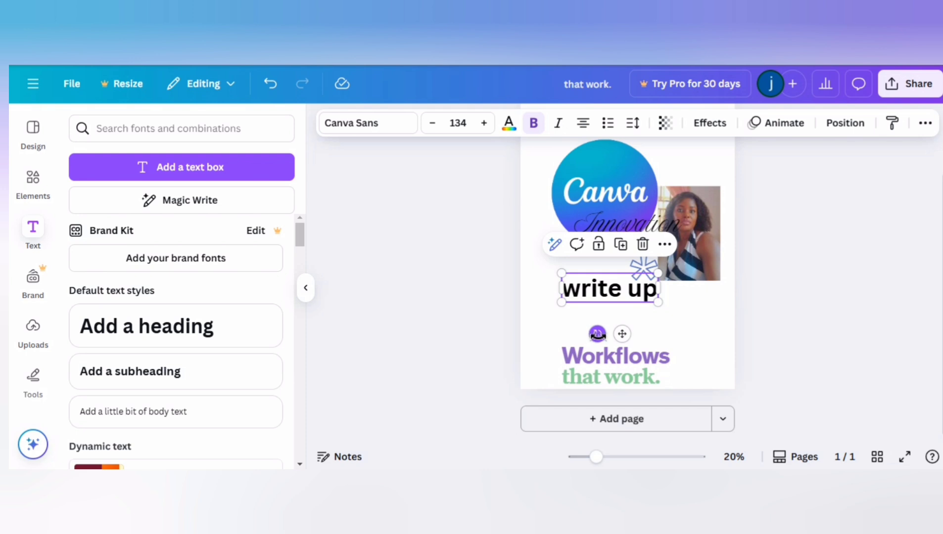
Rotate the "write up" heading slightly clockwise, and select the photo, Canva logo and Workflows text to view their rotation handles
mouse_move(603, 331)
mouse_down()
mouse_move(606, 315)
mouse_move(611, 326)
mouse_move(638, 295)
mouse_move(606, 353)
mouse_move(608, 331)
mouse_move(560, 297)
mouse_move(533, 321)
mouse_move(584, 347)
mouse_move(598, 332)
mouse_up()
click(638, 232)
click(707, 265)
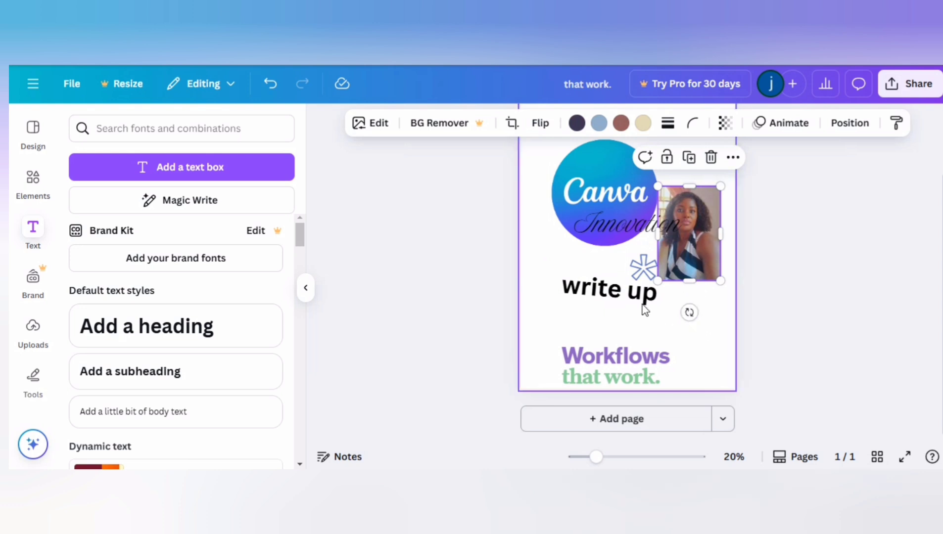
click(625, 301)
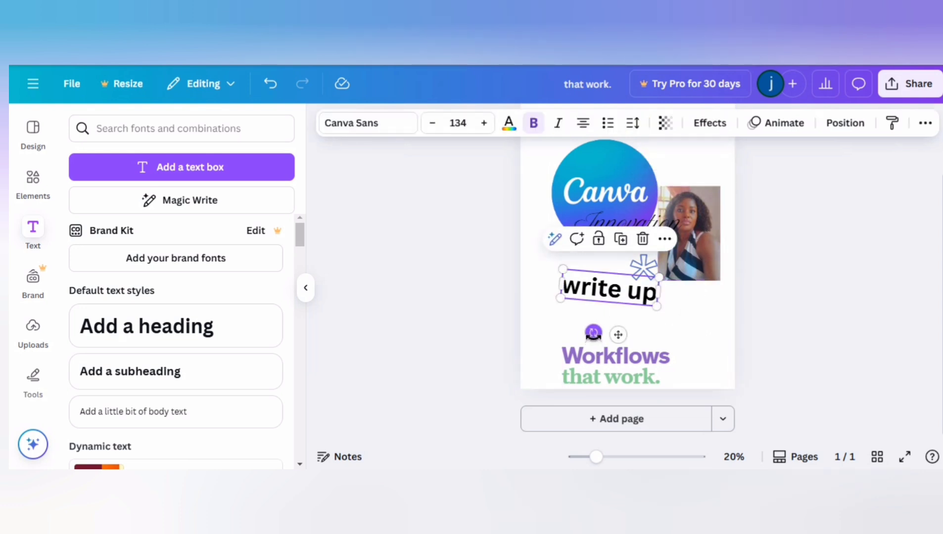
click(584, 170)
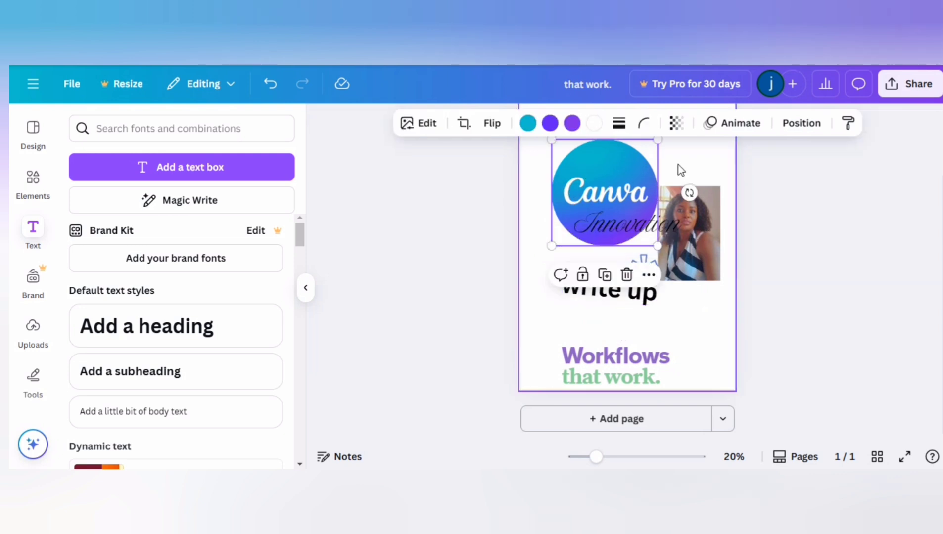
click(639, 381)
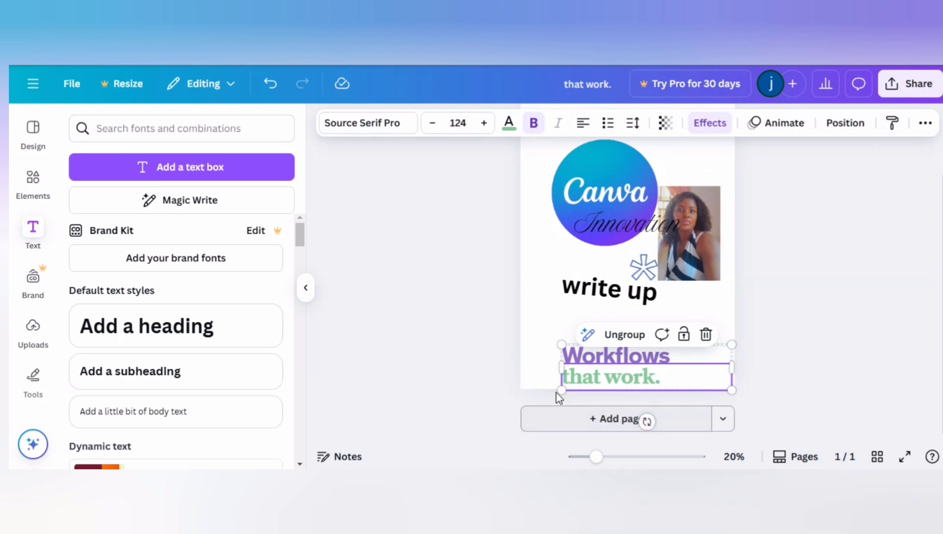
click(437, 355)
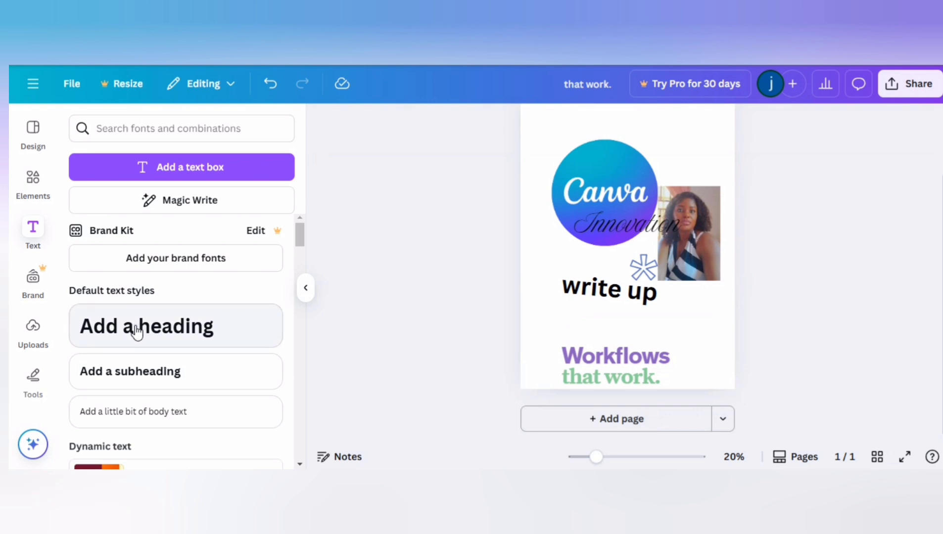
Add a default-style subheading reading "write up" and place it directly beneath the tilted "write up" heading
click(116, 377)
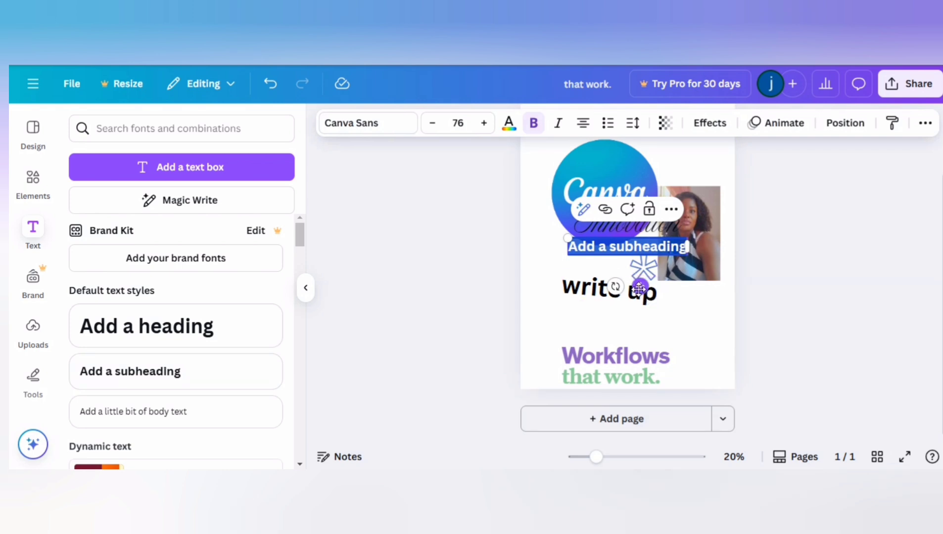
drag(639, 288, 647, 363)
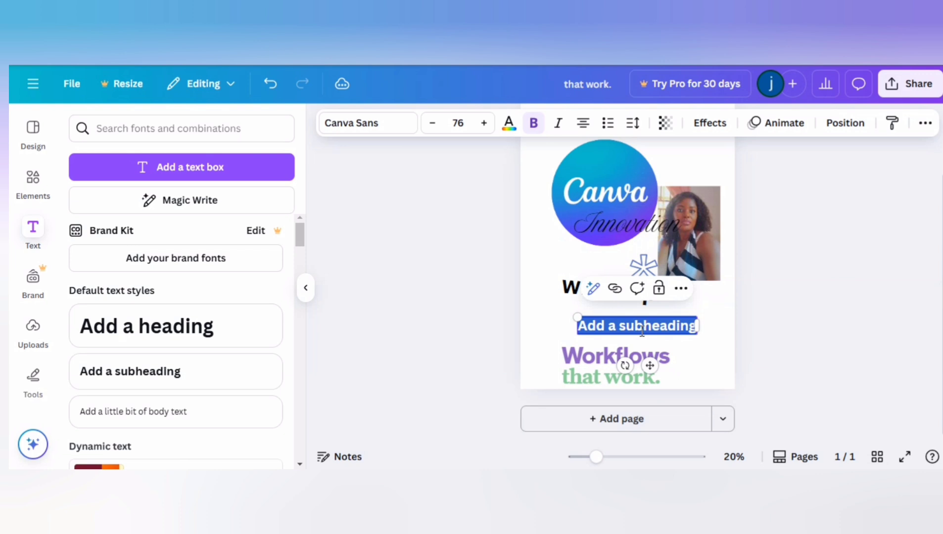
text(writ)
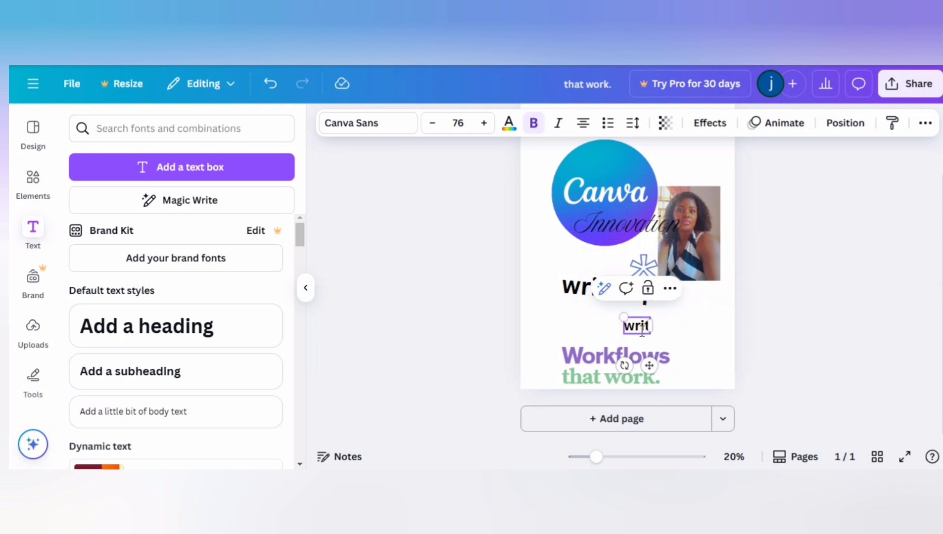
text(e up)
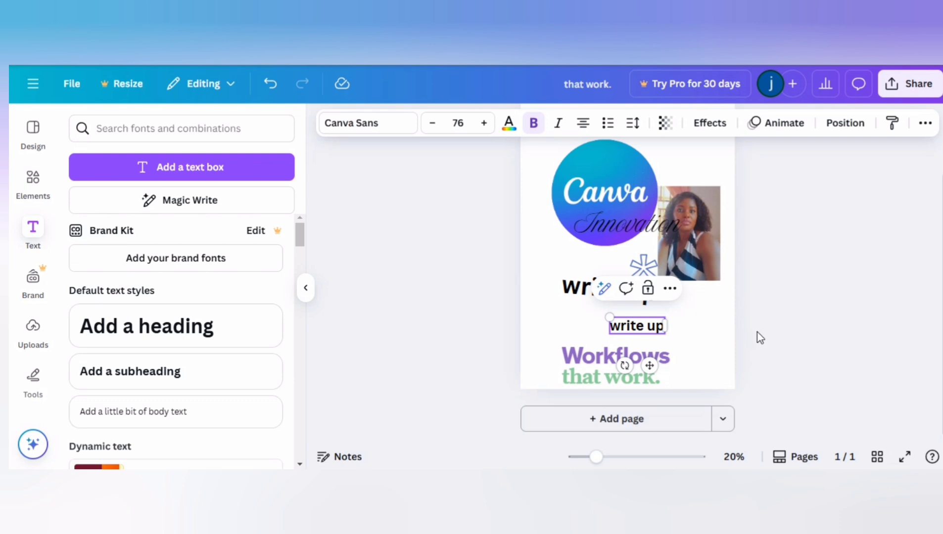
click(758, 332)
click(628, 335)
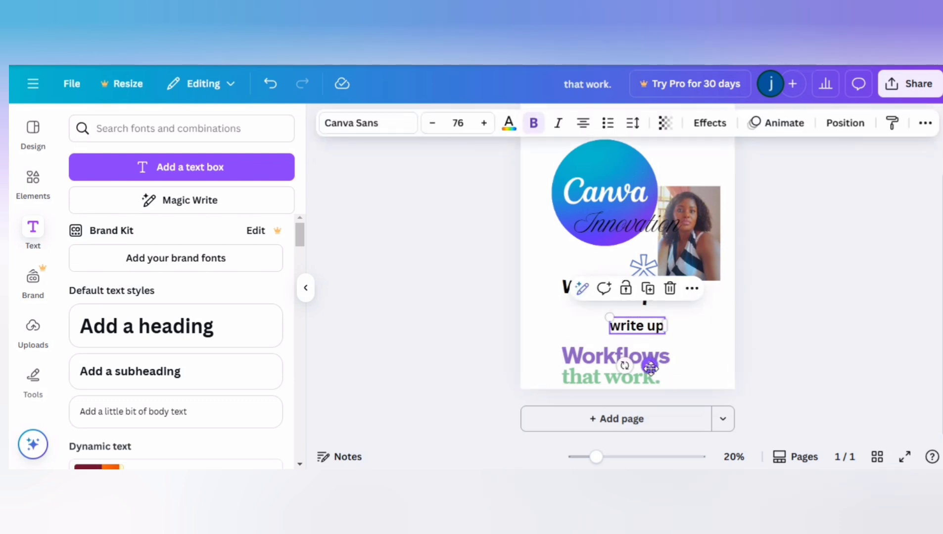
drag(649, 365, 615, 353)
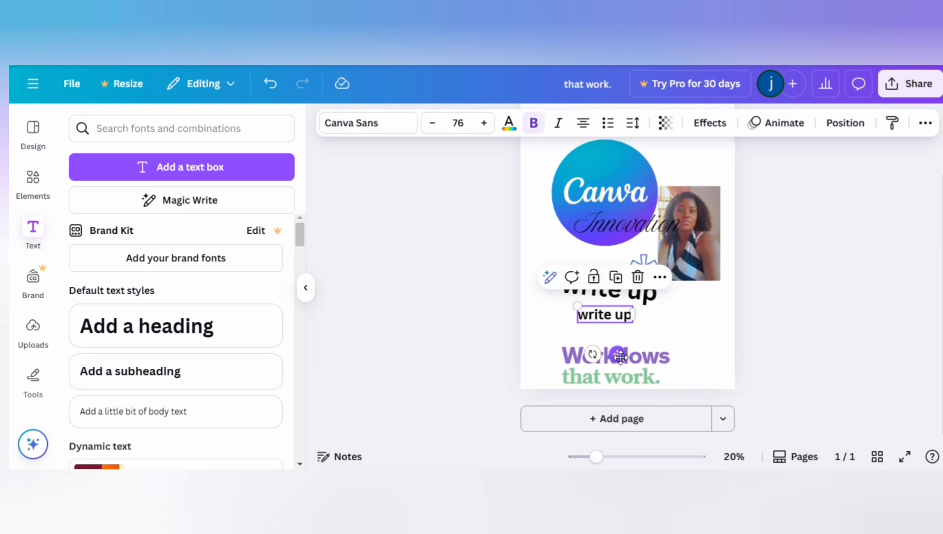
click(455, 349)
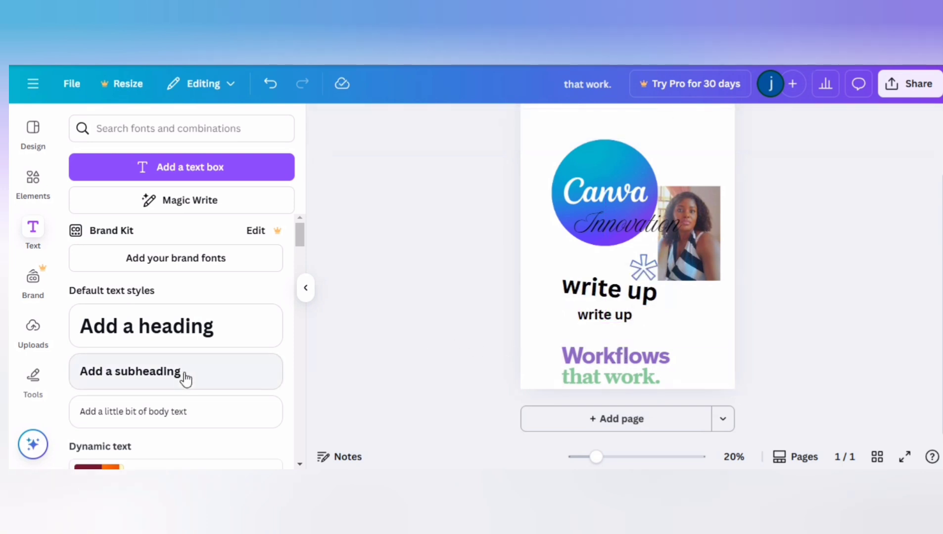
Add default-style body text reading "write up" and place it on the poster to the right of the subheading
click(127, 416)
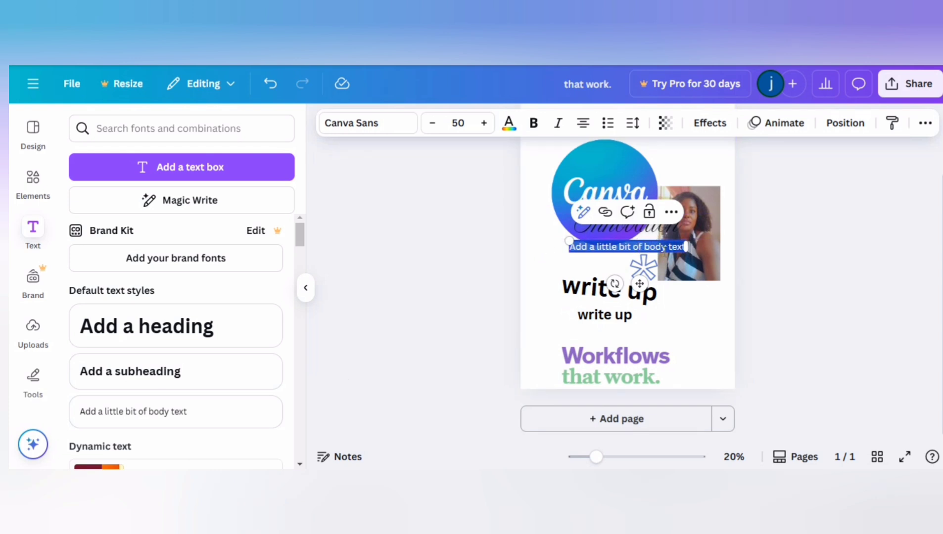
text(write)
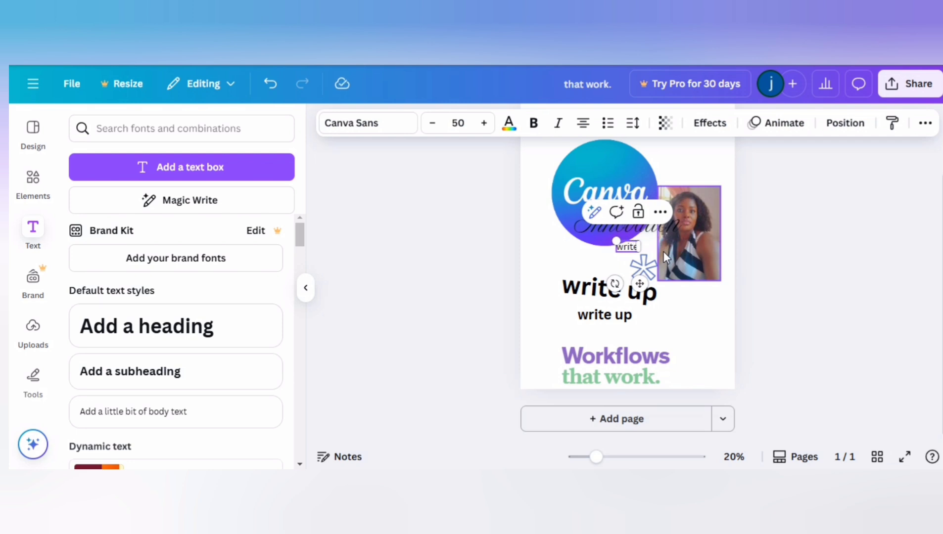
text( up)
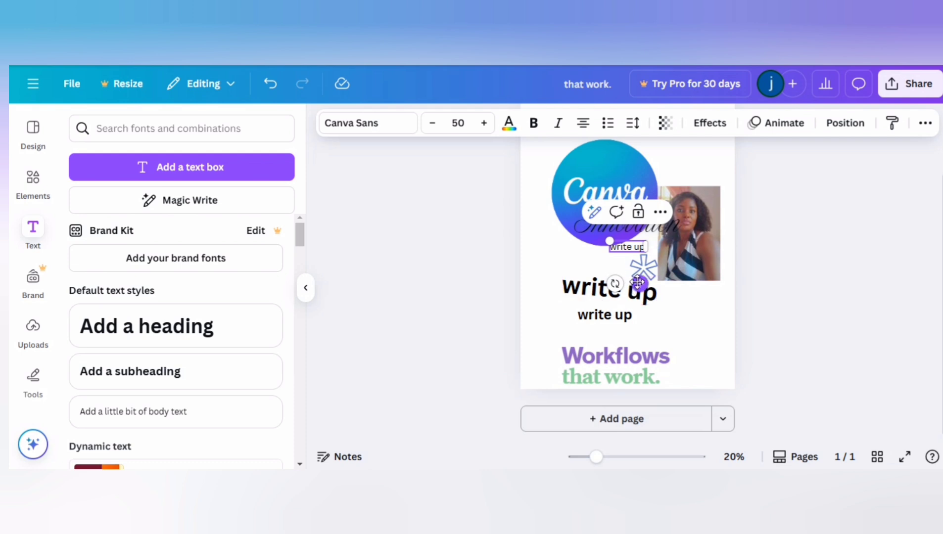
drag(638, 282, 697, 354)
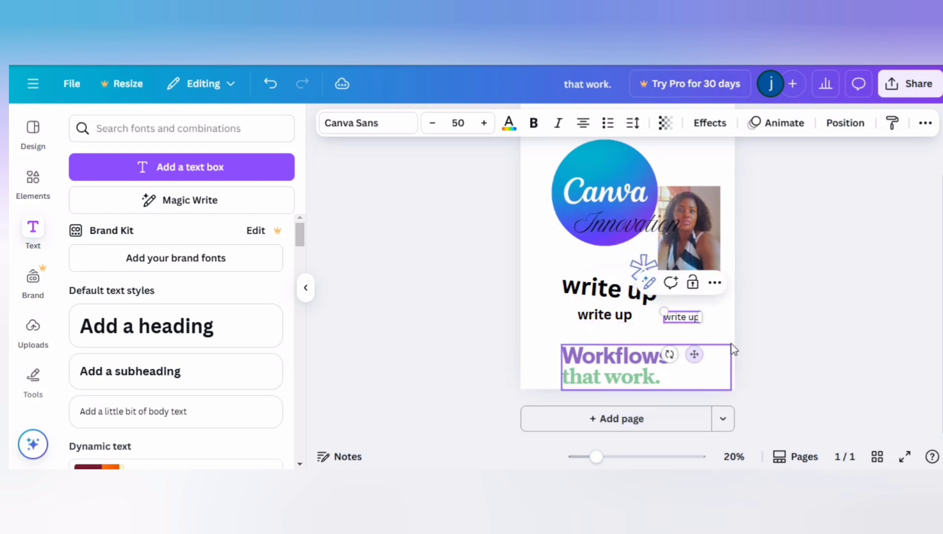
click(777, 343)
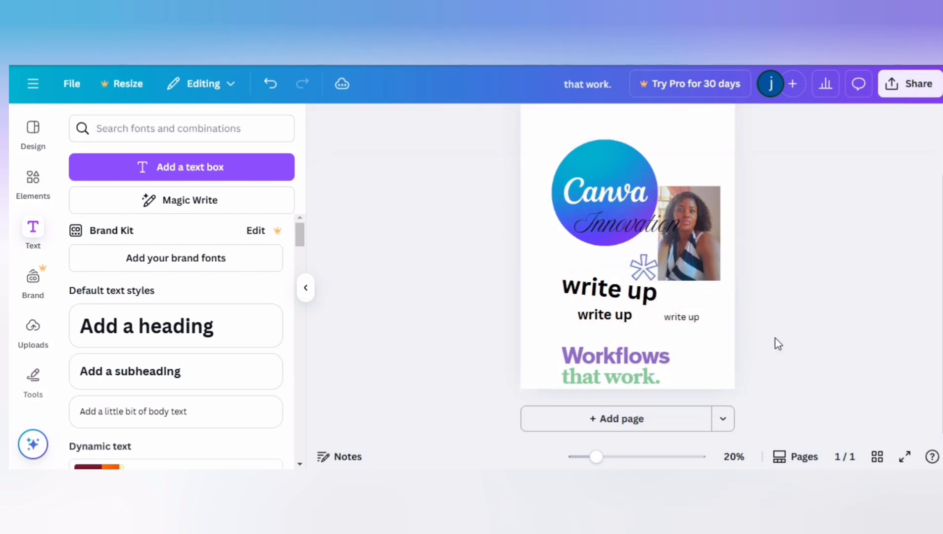
Scale the body text "write up" up to font size 57.3, and reduce its size stepwise to 48.3
click(679, 324)
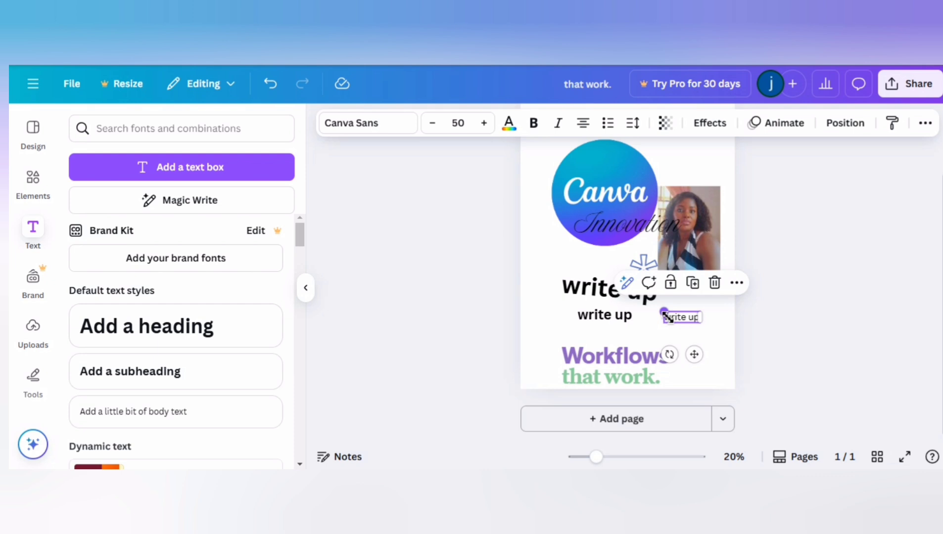
mouse_move(665, 313)
mouse_down()
mouse_move(563, 279)
mouse_move(580, 300)
mouse_move(679, 319)
mouse_move(565, 282)
mouse_move(661, 310)
mouse_up()
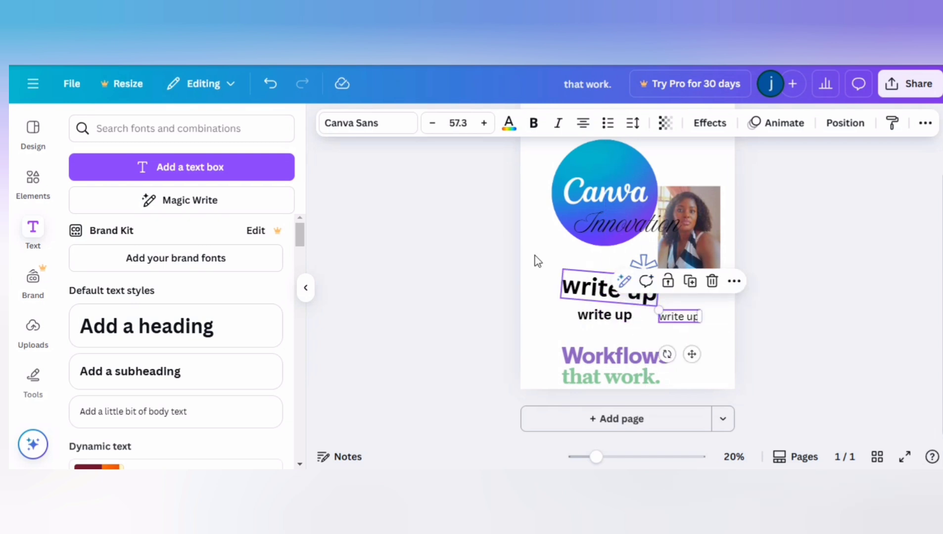
click(433, 129)
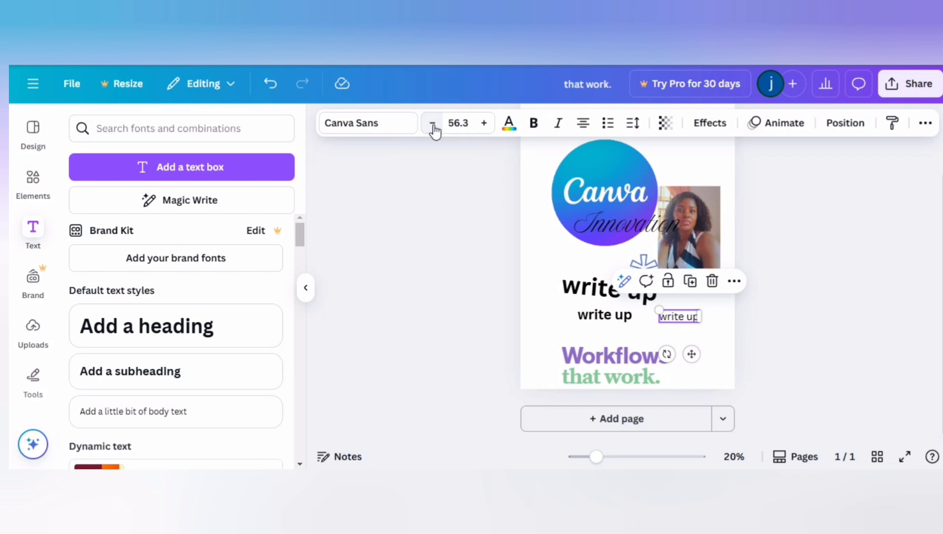
click(433, 130)
click(433, 129)
click(433, 129)
click(434, 129)
click(433, 130)
click(433, 130)
click(433, 129)
click(433, 130)
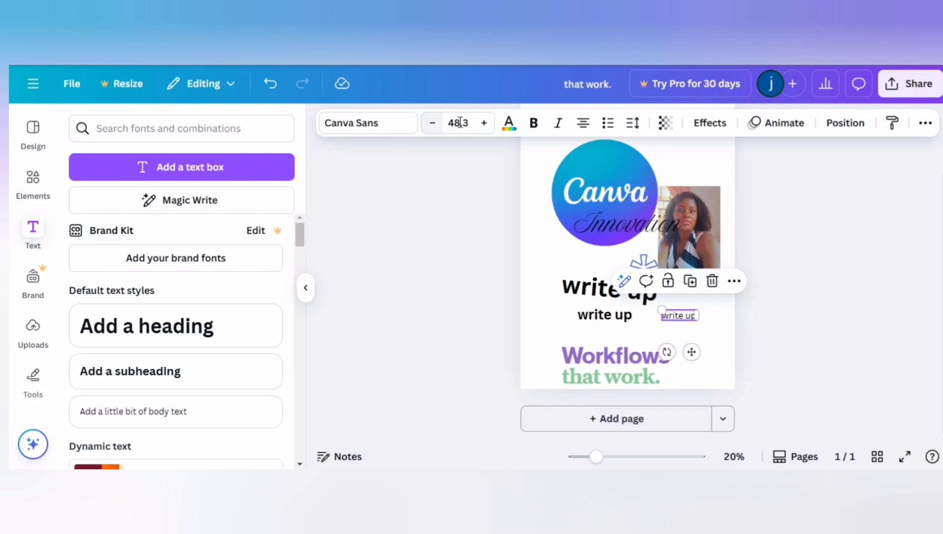
Increase the font size of the body text "write up" stepwise to 60.3
click(483, 126)
click(483, 126)
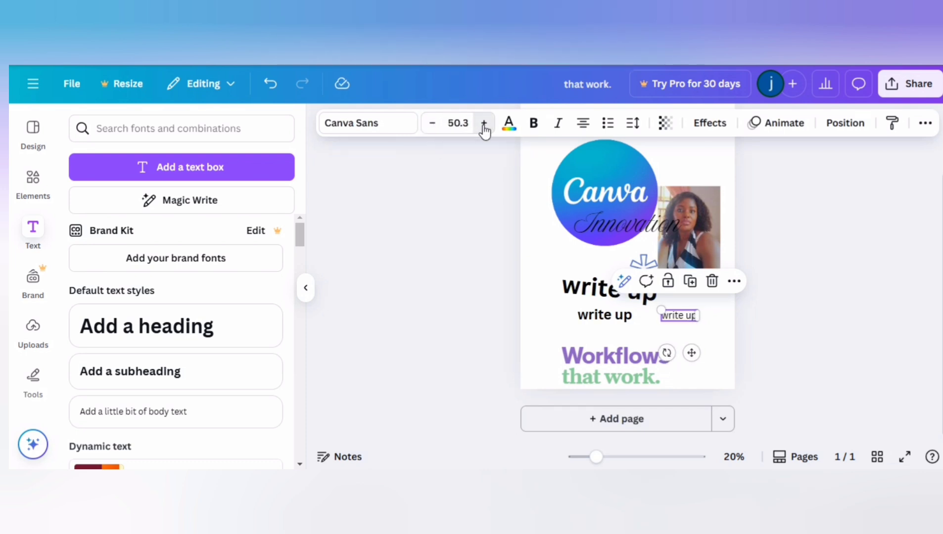
double_click(484, 126)
double_click(483, 126)
double_click(484, 126)
double_click(483, 126)
double_click(483, 127)
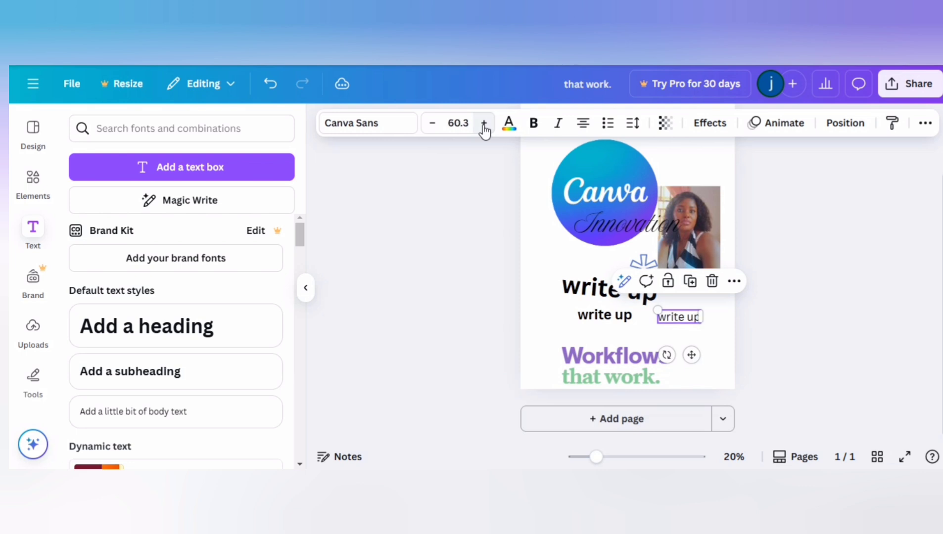
Increase the font size of the body text "write up" stepwise to 75.3
double_click(484, 128)
double_click(484, 128)
double_click(484, 127)
double_click(484, 128)
double_click(484, 128)
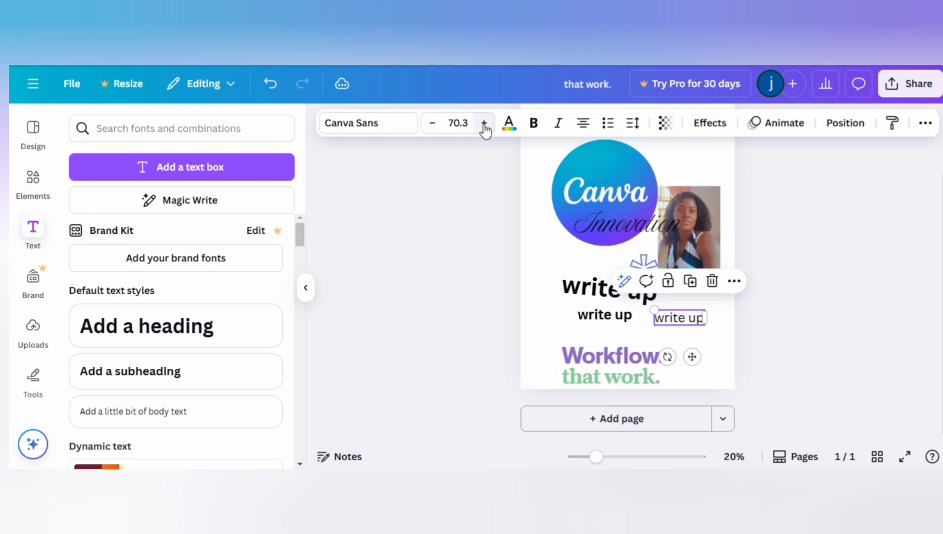
double_click(484, 127)
double_click(484, 128)
click(483, 127)
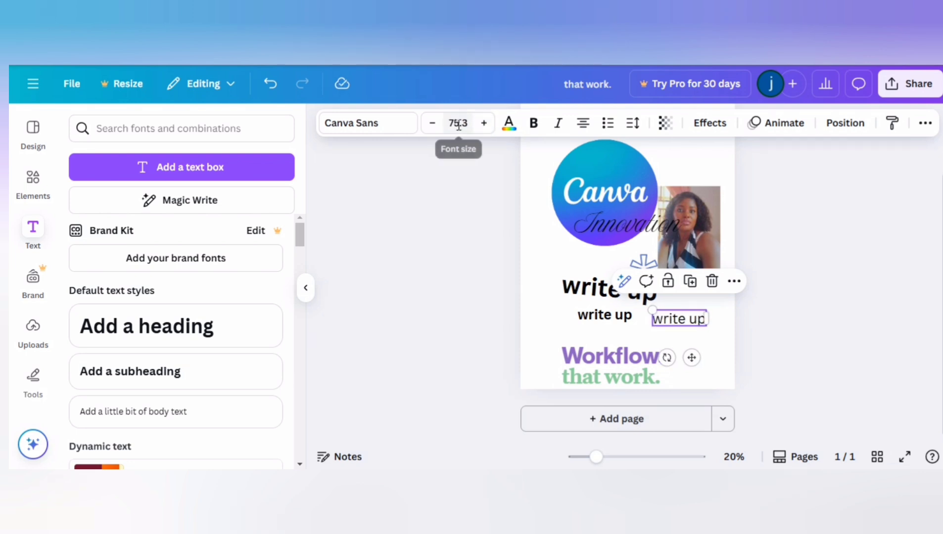
Set the font size of the body text "write up" to exactly 50
click(461, 127)
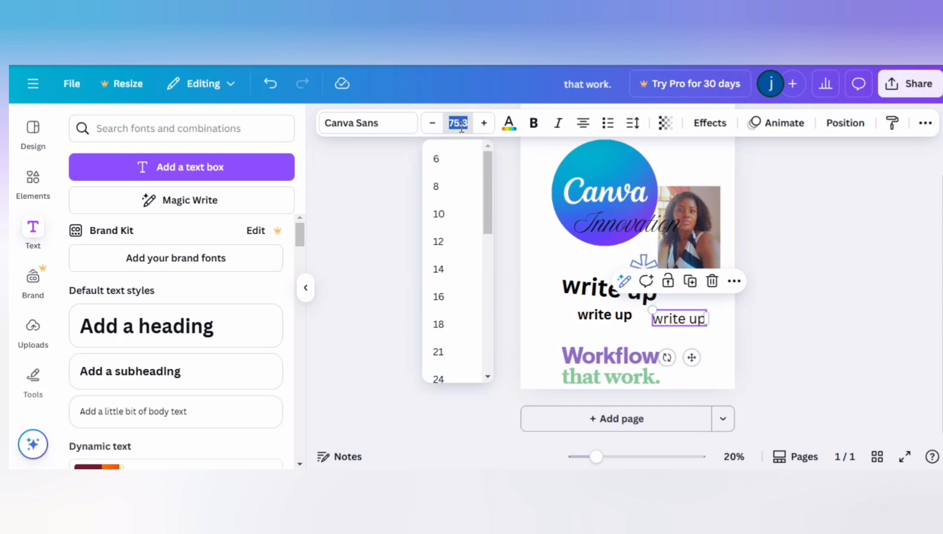
drag(489, 177, 444, 158)
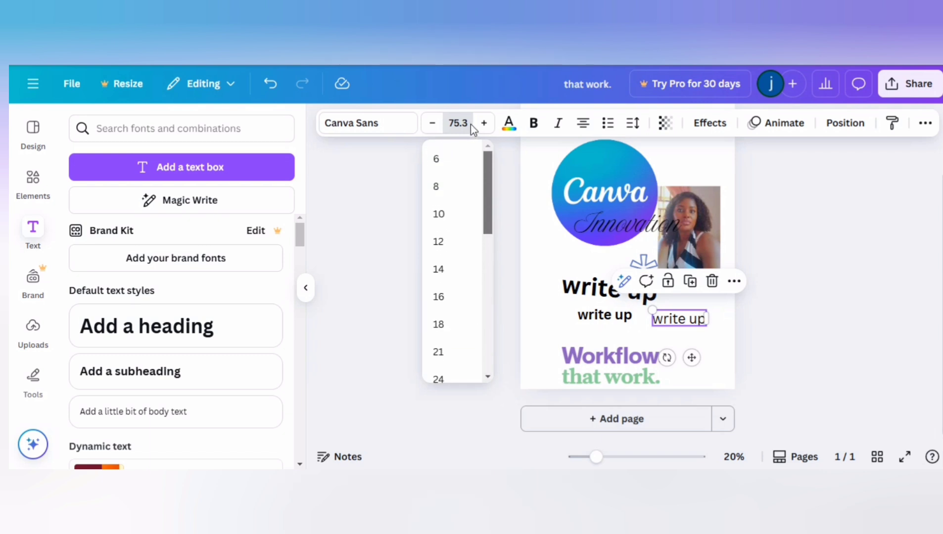
mouse_move(473, 130)
mouse_down()
mouse_move(468, 122)
mouse_move(470, 129)
mouse_up()
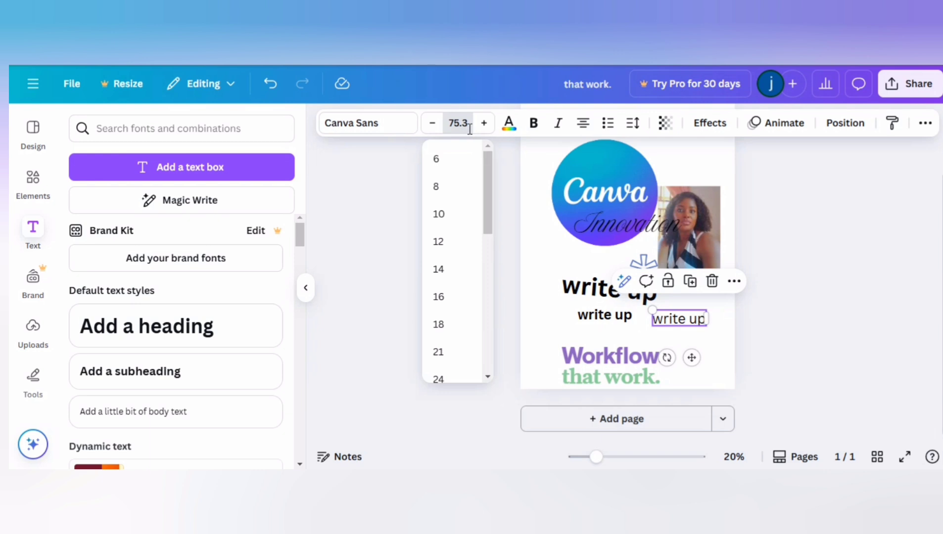
click(468, 126)
click(467, 124)
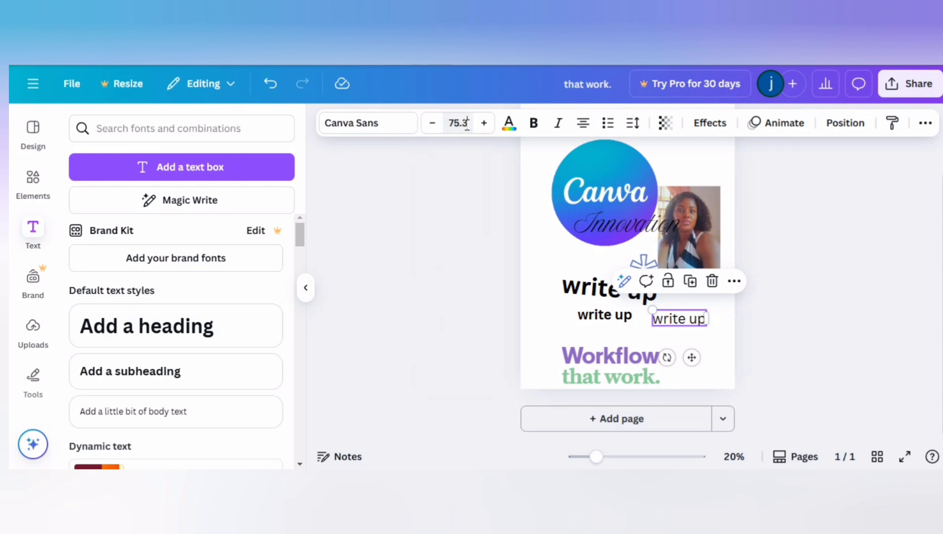
text(50)
key(BackSpace)
key(BackSpace)
key(BackSpace)
key(BackSpace)
key(BackSpace)
key(BackSpace)
text(50)
key(Return)
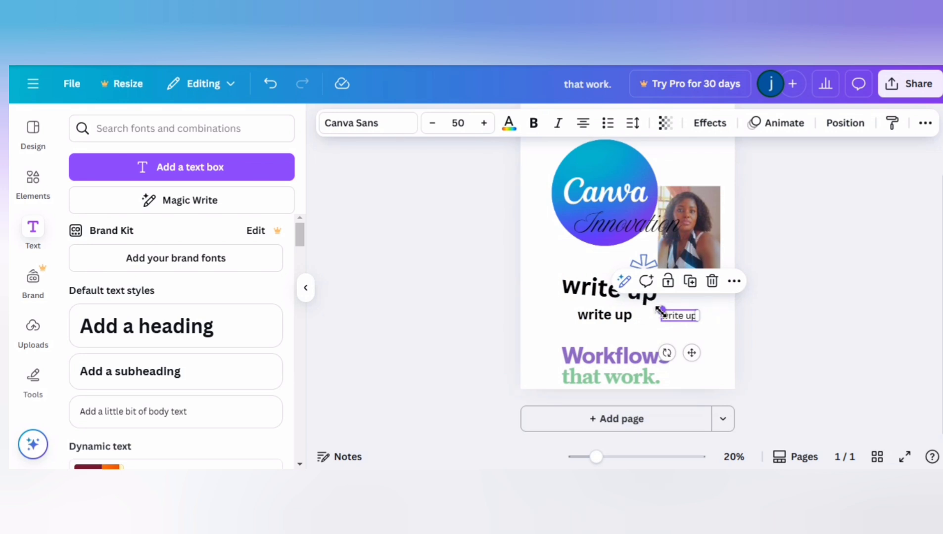
Set the font size of the body text "write up" to 100 and deselect it
click(464, 123)
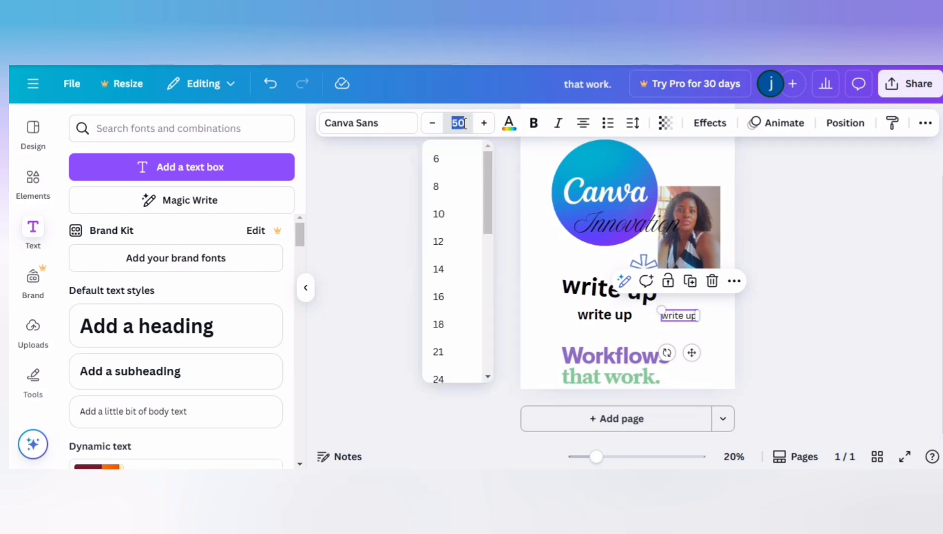
text(100)
click(372, 188)
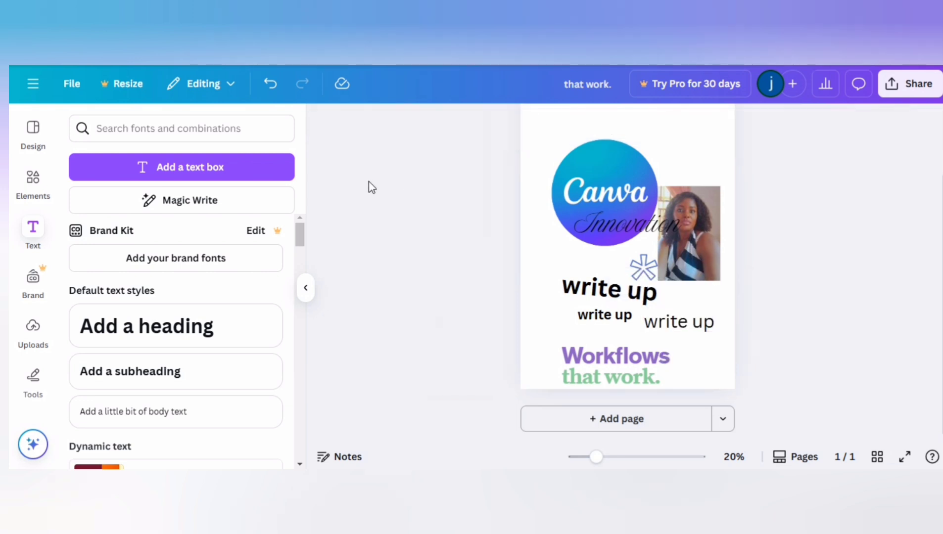
Format the body text "write up" as bold italic and colour it purple #6420ff from the document colours
click(687, 328)
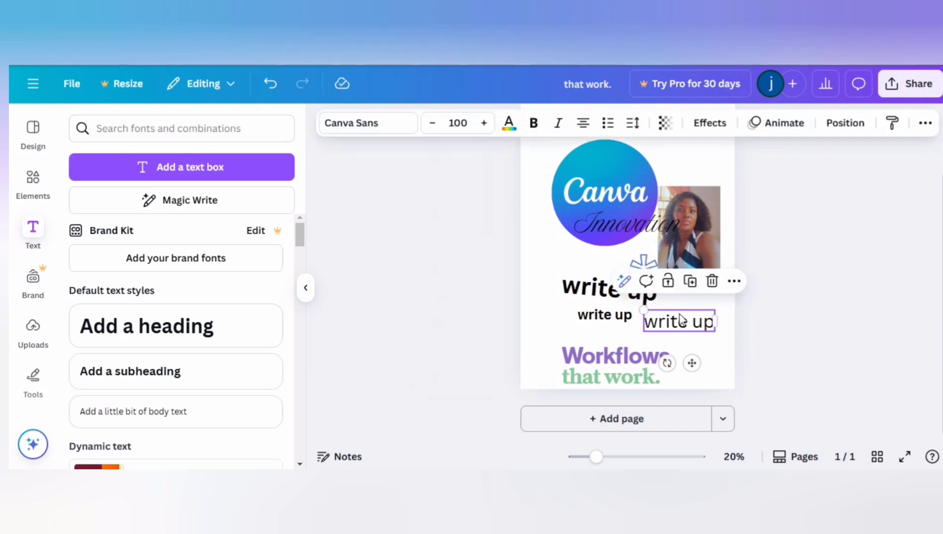
click(534, 125)
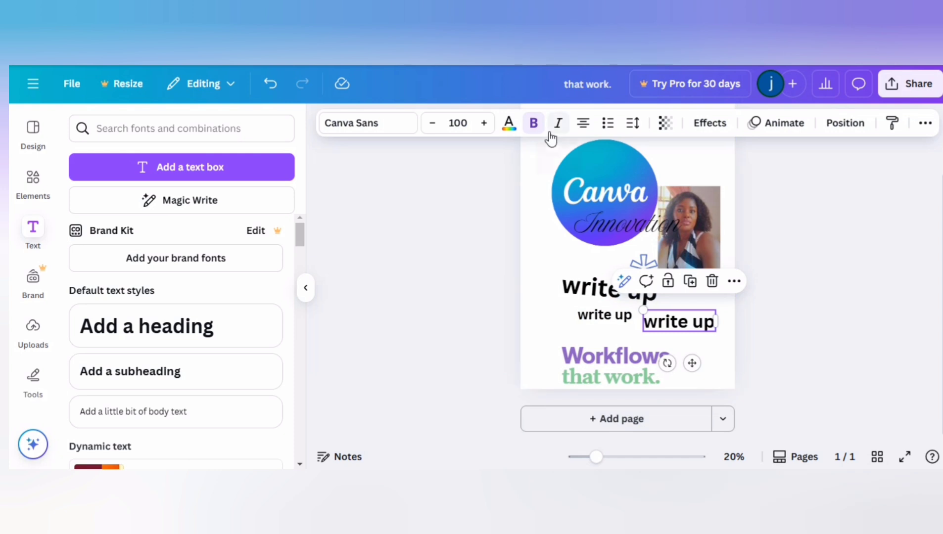
click(508, 129)
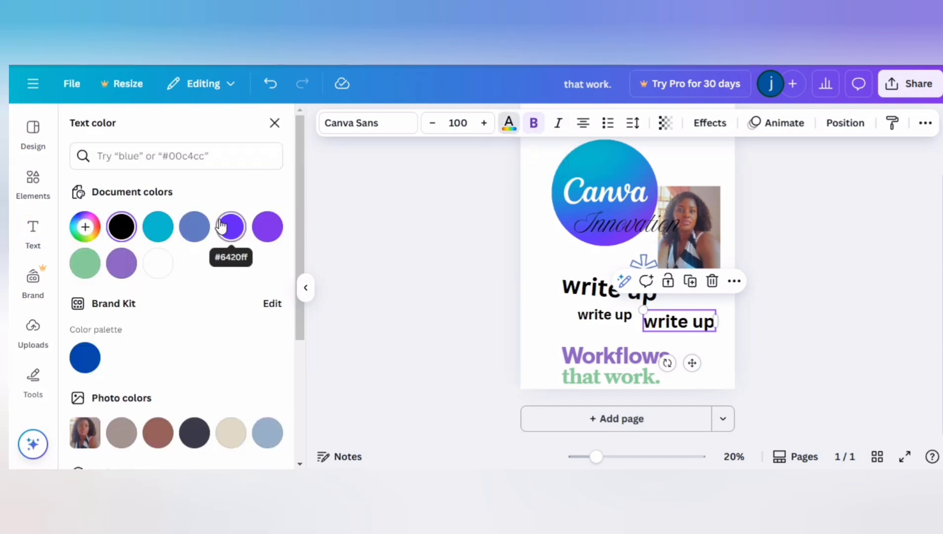
click(225, 228)
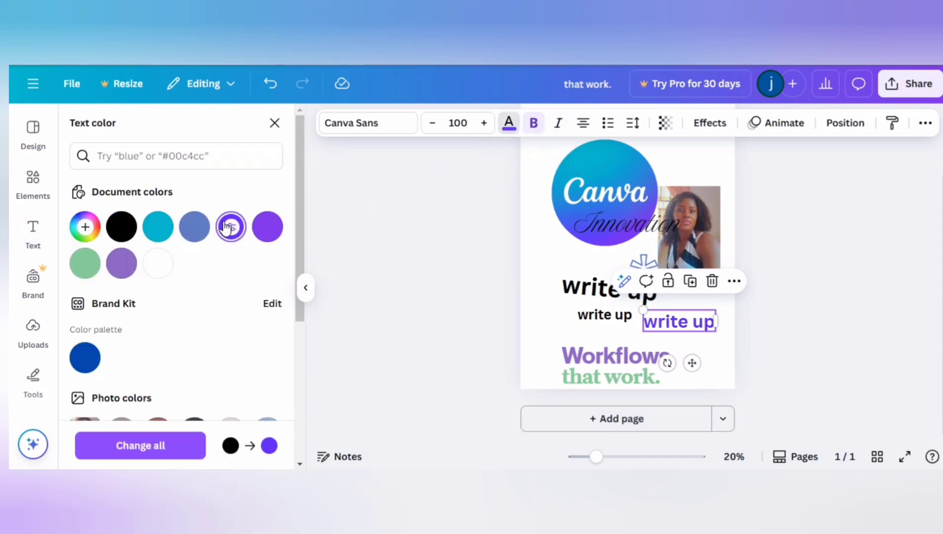
click(389, 290)
click(389, 290)
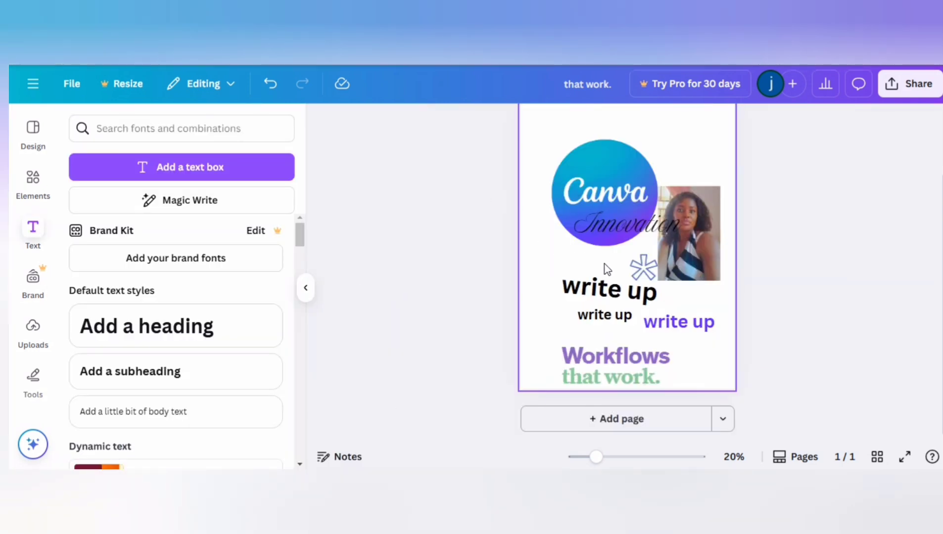
click(671, 328)
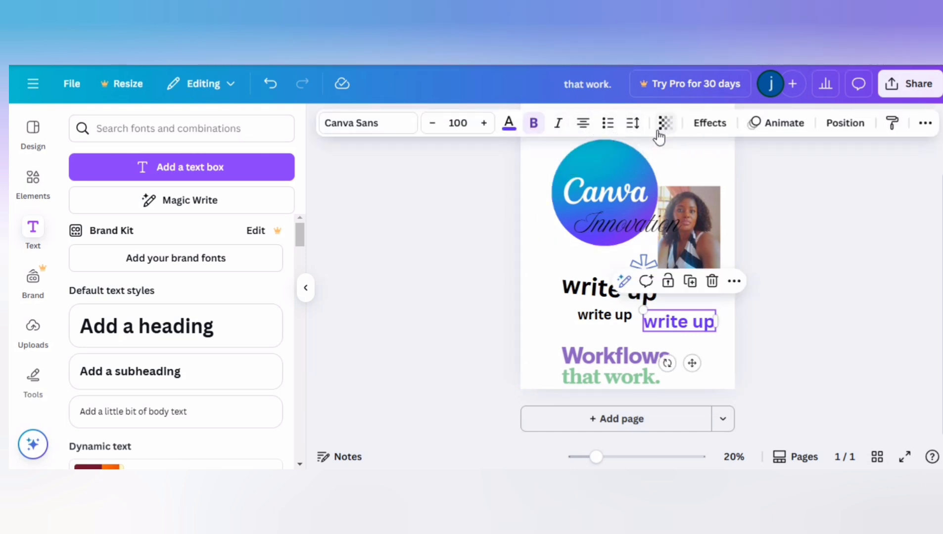
click(558, 125)
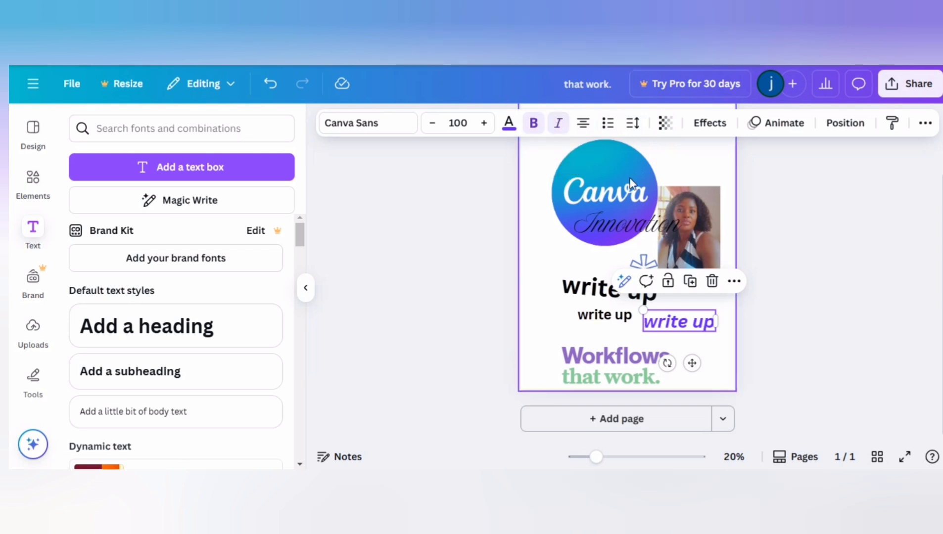
Delete the tilted black "write up" heading and the black "write up" subheading beneath it
click(587, 288)
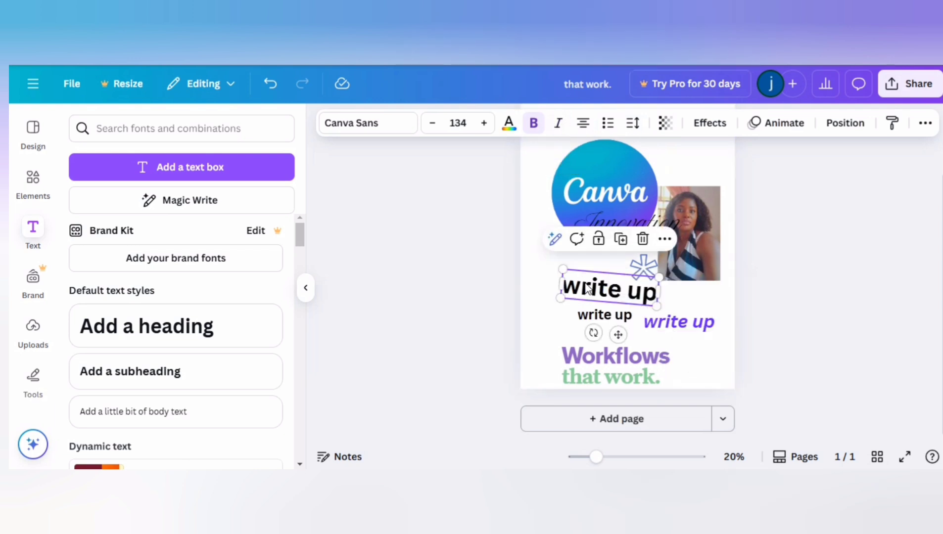
click(642, 239)
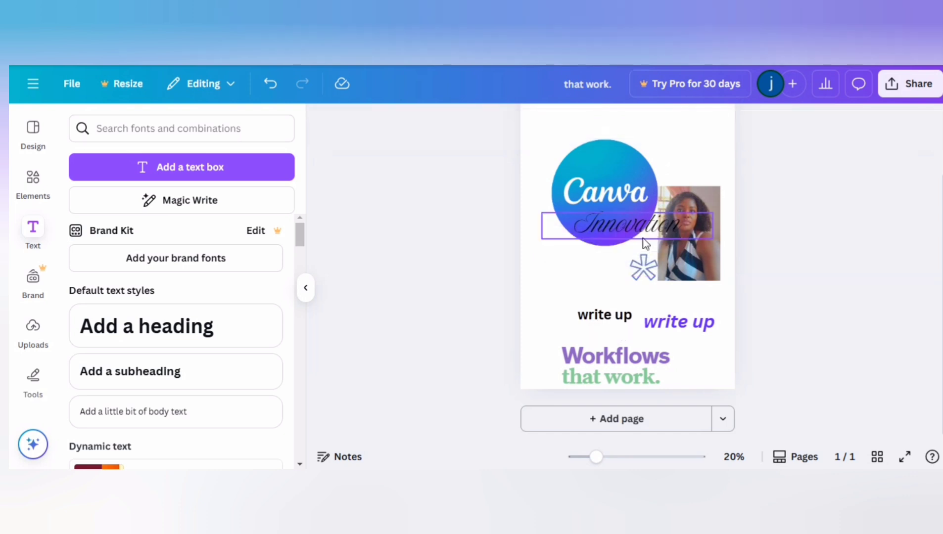
click(606, 327)
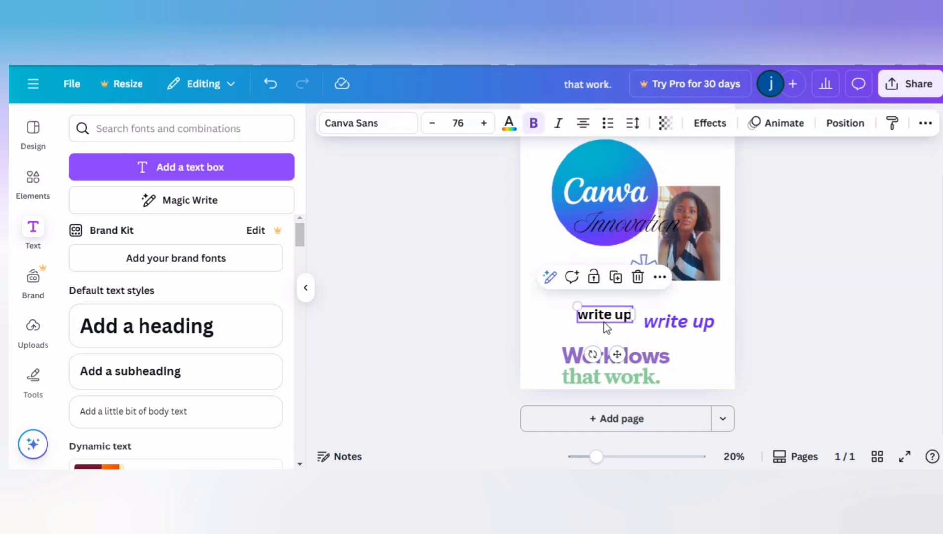
click(638, 278)
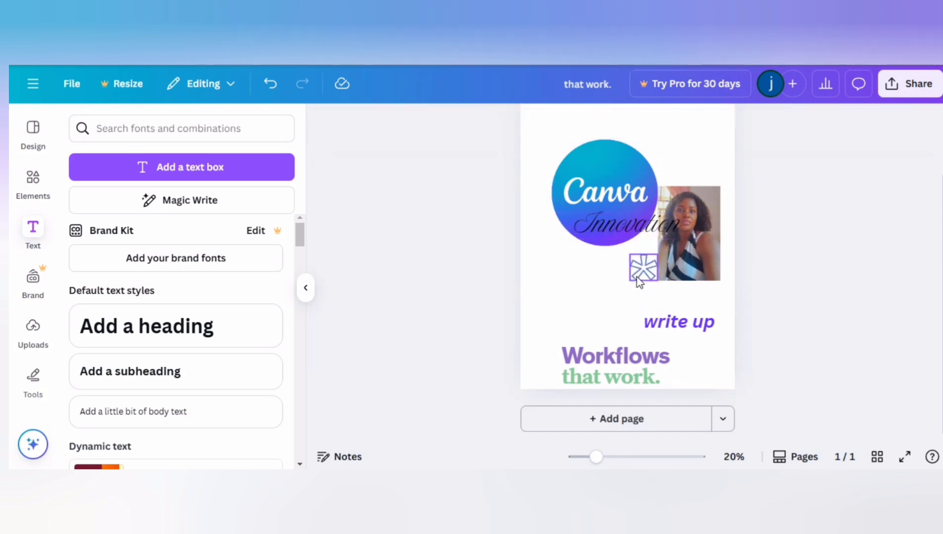
Enlarge the purple "write up" text to about font size 143 and place it beneath the Canva circle, beside the asterisk
click(672, 326)
drag(666, 325, 522, 262)
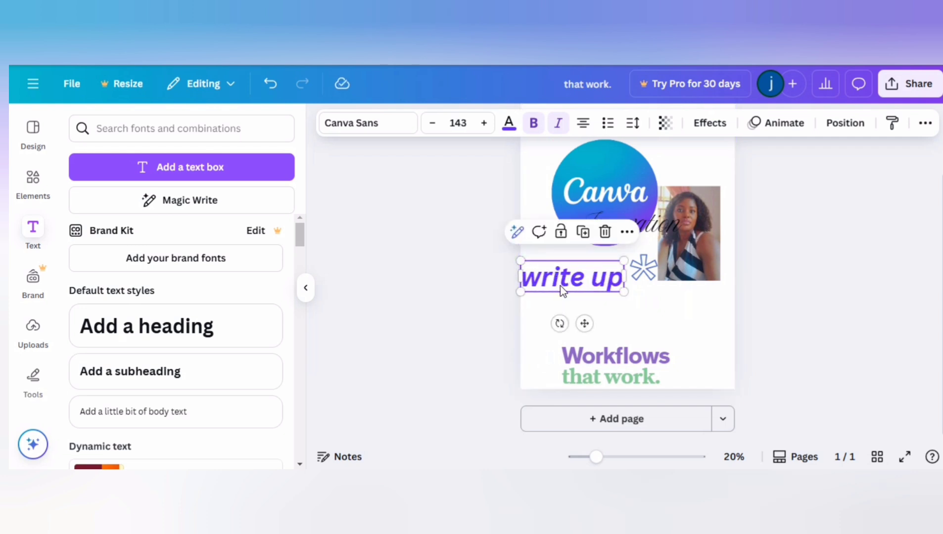
click(491, 186)
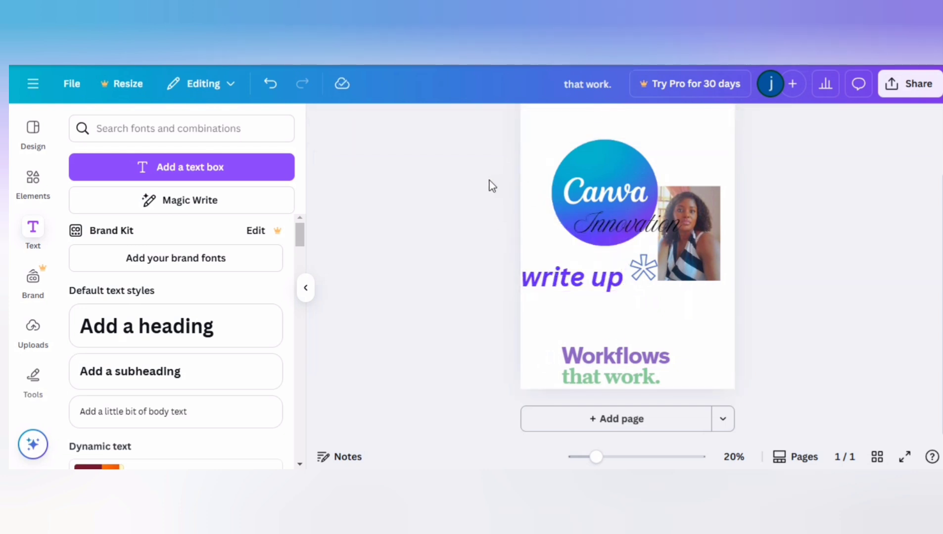
Turn italics off and back on for the purple "write up" text
click(572, 284)
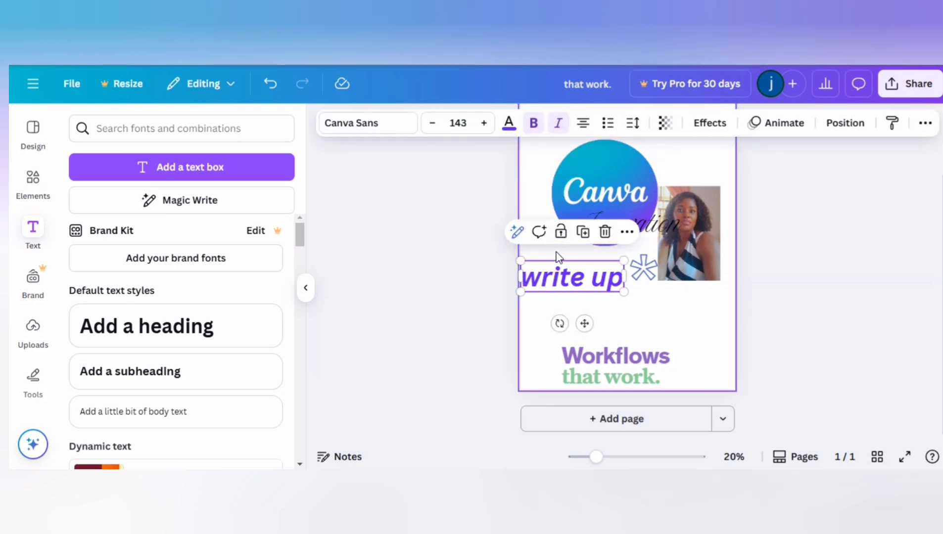
click(559, 127)
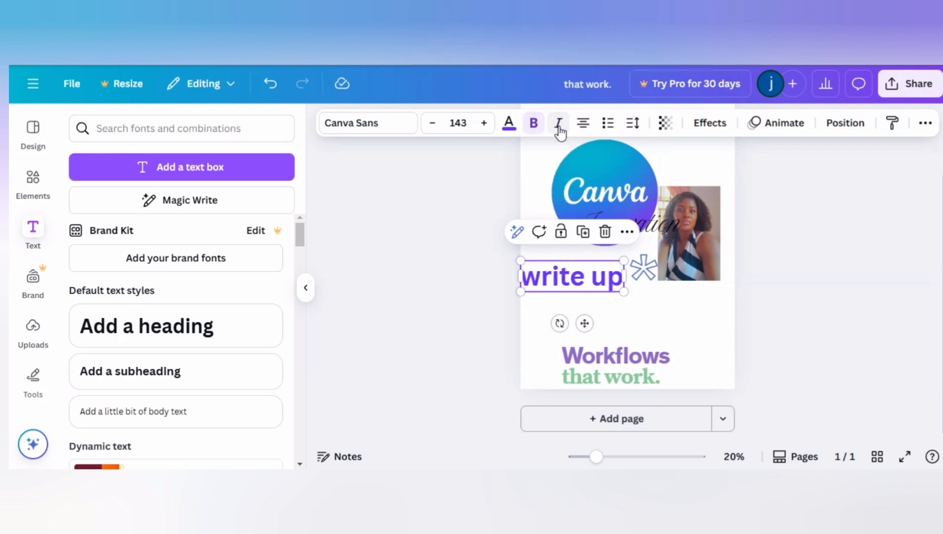
click(559, 127)
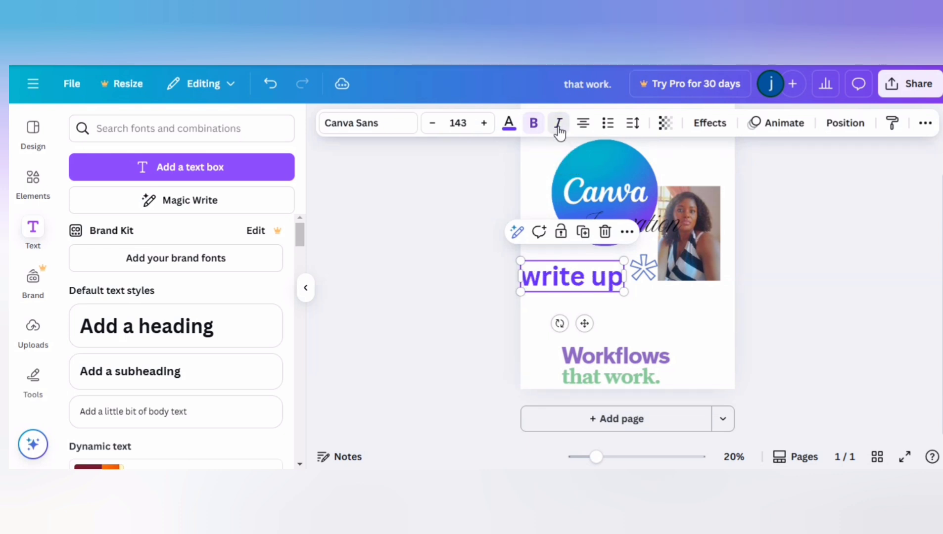
Justify the purple "write up" text and widen its letter spacing to about 339
click(583, 128)
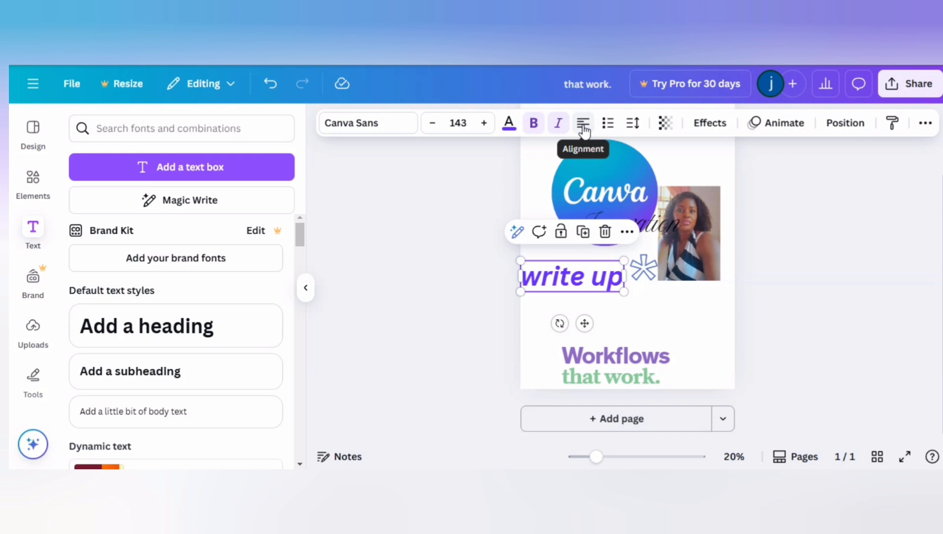
click(583, 128)
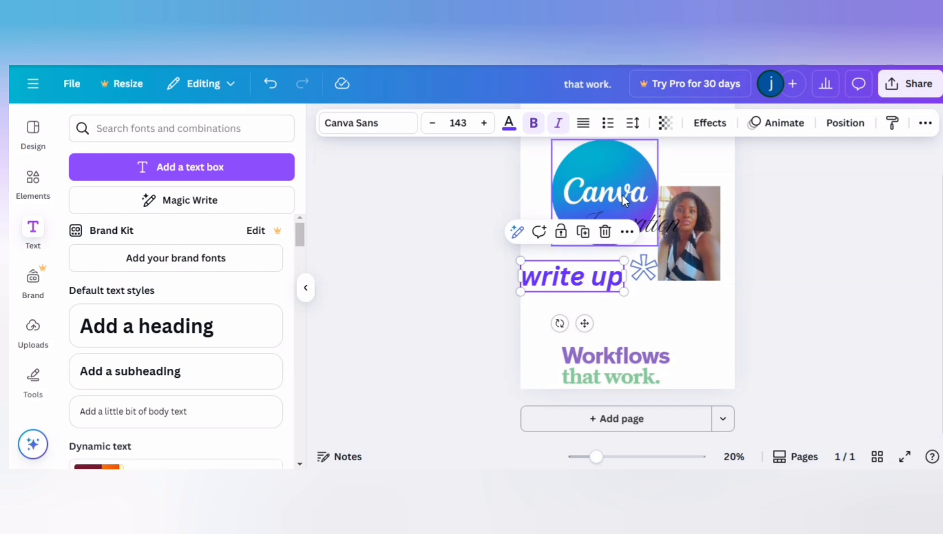
click(638, 127)
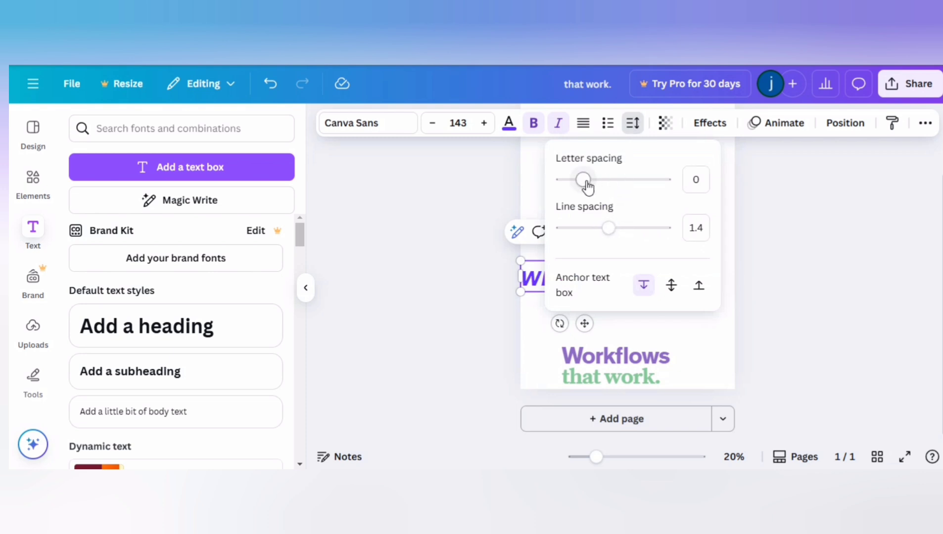
drag(587, 187, 618, 182)
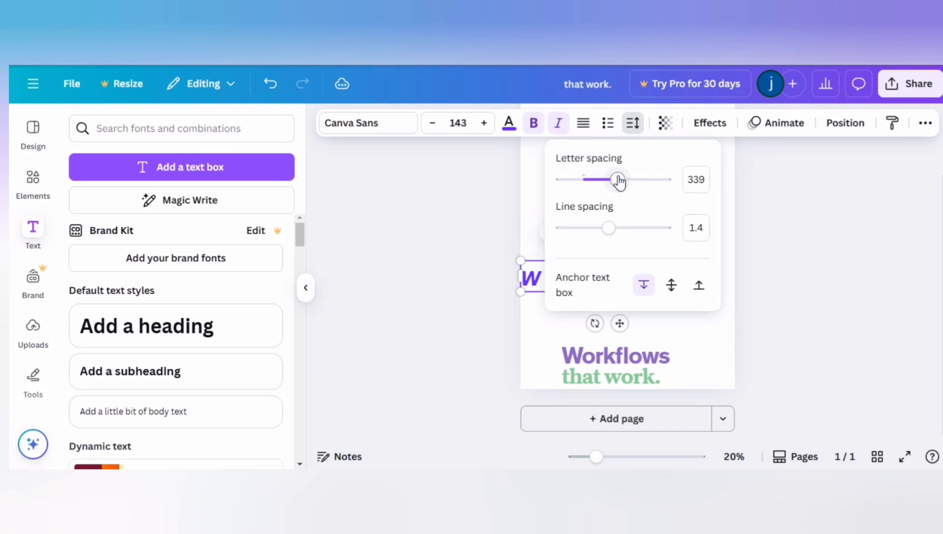
click(761, 216)
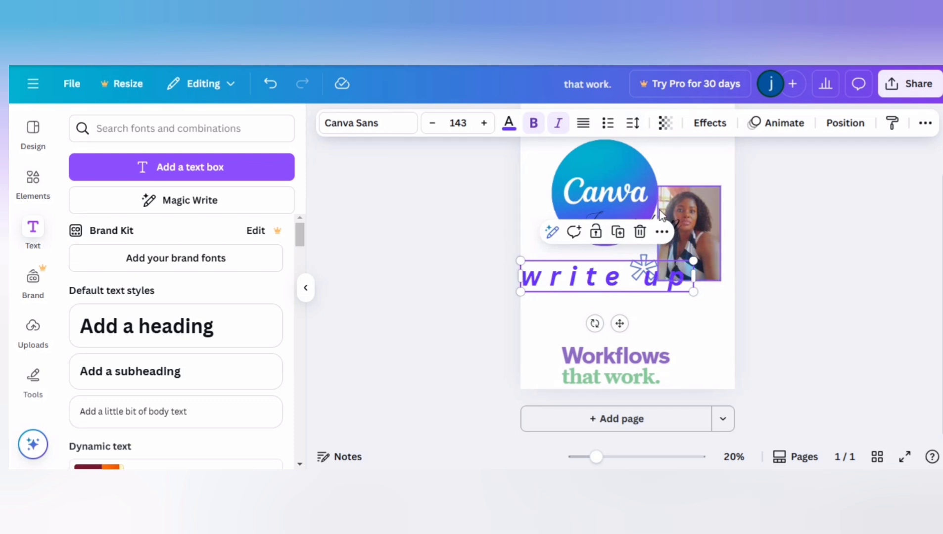
Try a transparency of 57 on the purple "write up" text and restore it to full opacity
click(667, 125)
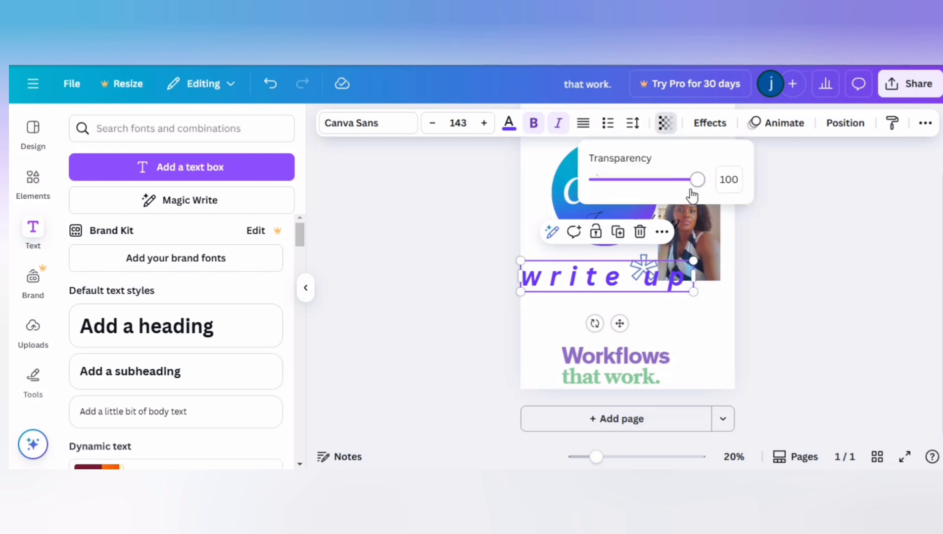
mouse_move(700, 188)
mouse_down()
mouse_move(606, 217)
mouse_move(720, 183)
mouse_move(612, 212)
mouse_move(701, 202)
mouse_up()
drag(699, 183, 655, 193)
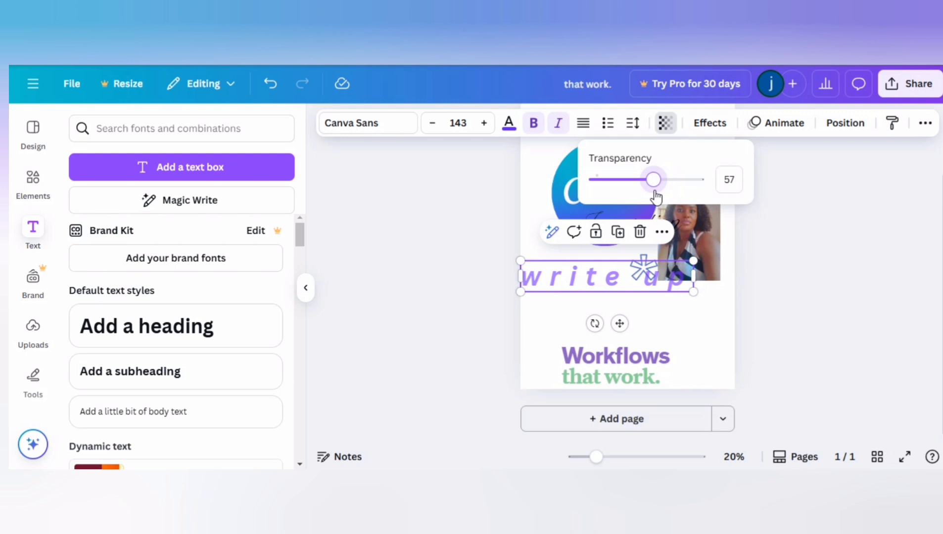
drag(656, 197, 713, 187)
Apply the Glitch text effect to the purple "write up" text
click(711, 130)
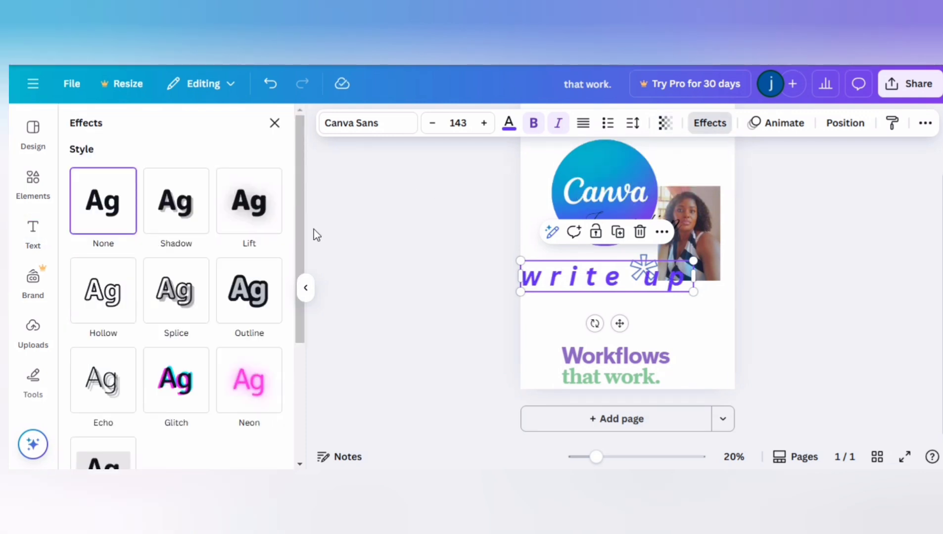
drag(300, 232, 316, 332)
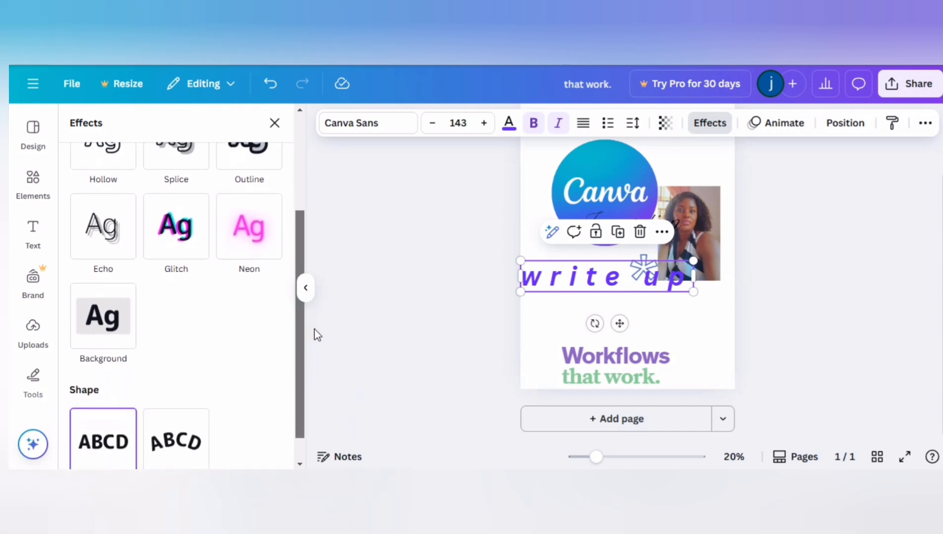
click(187, 241)
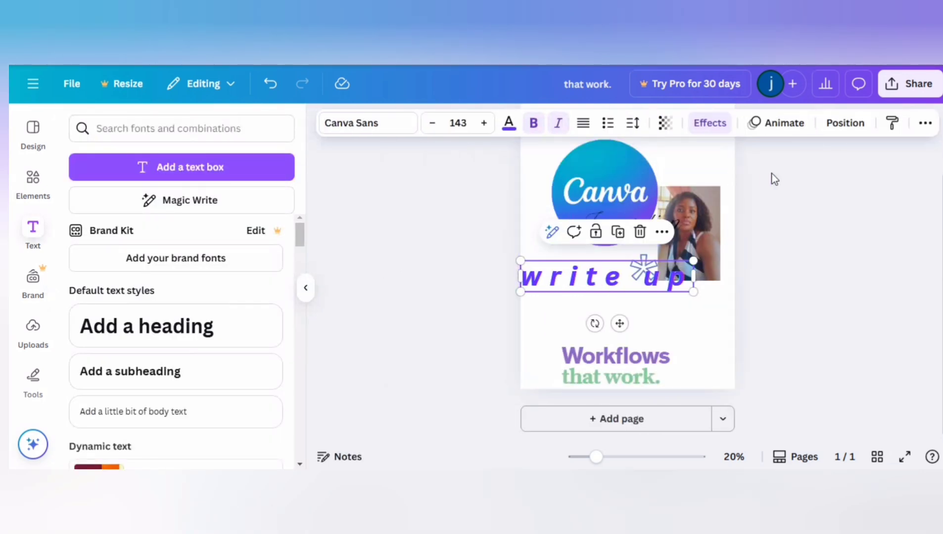
Apply the Breathe animation to the purple "write up" text
click(777, 128)
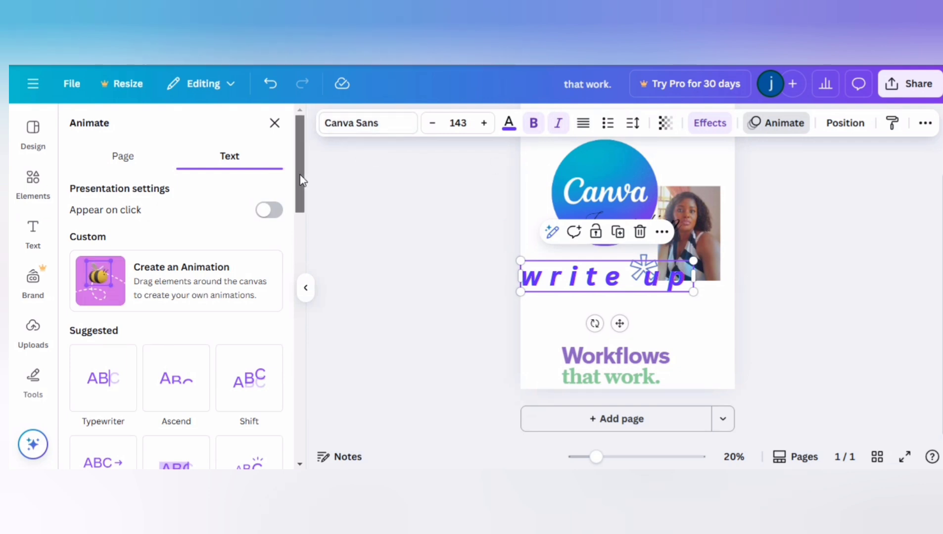
drag(301, 178, 304, 272)
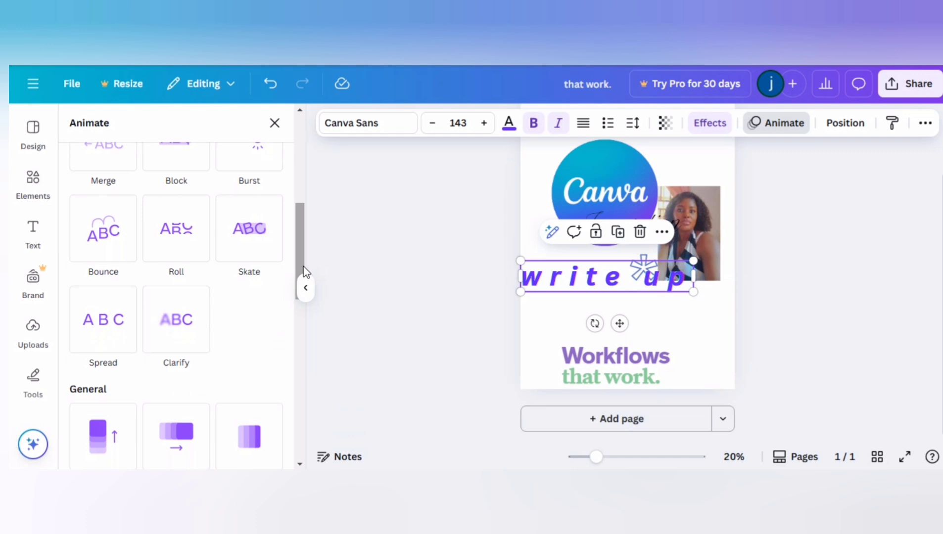
drag(304, 272, 304, 384)
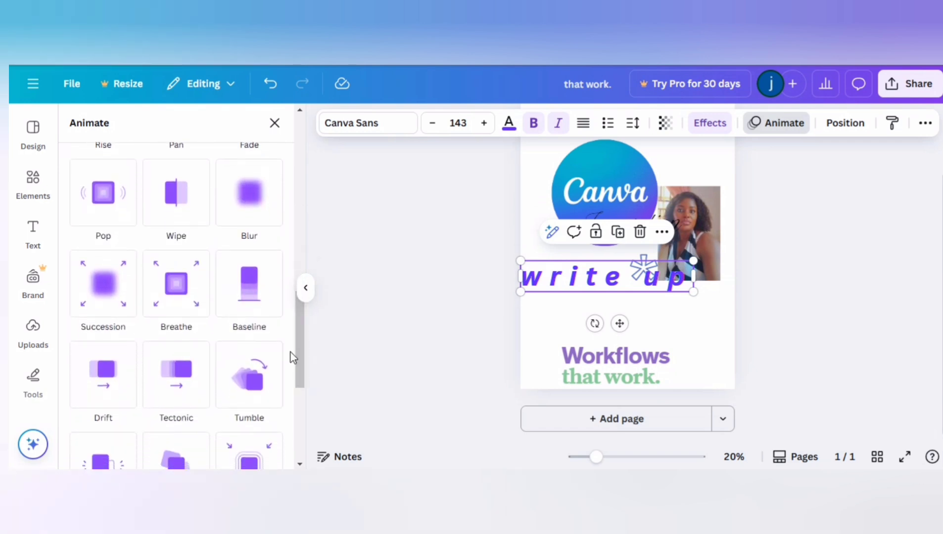
click(174, 284)
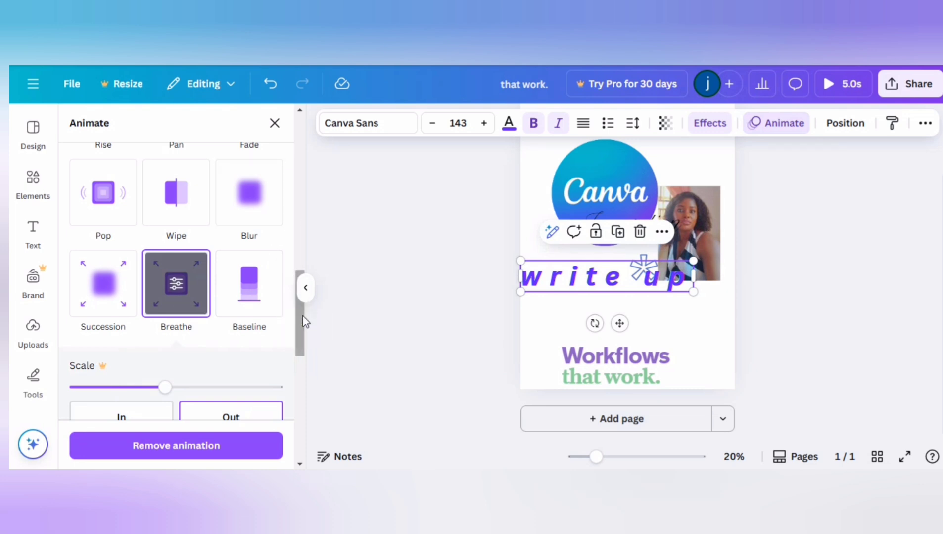
drag(302, 324, 303, 224)
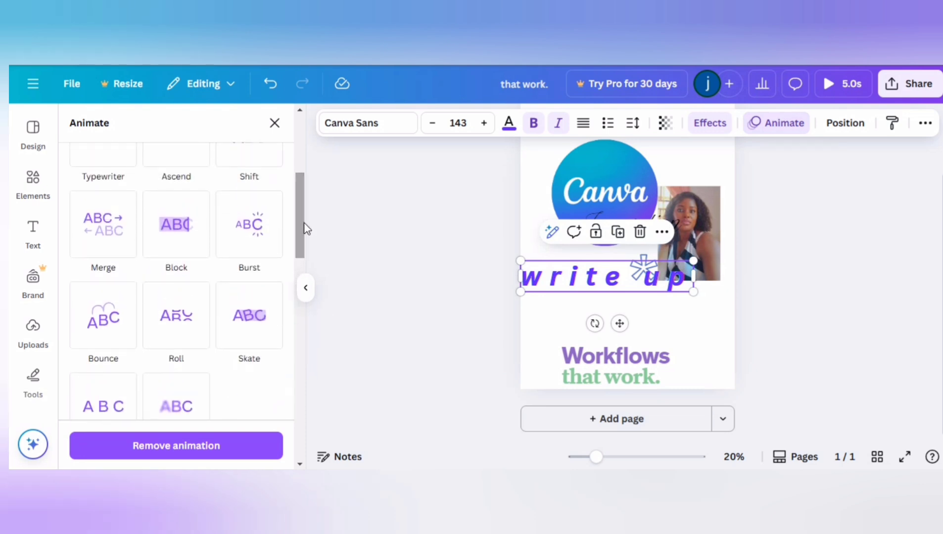
click(447, 334)
click(447, 334)
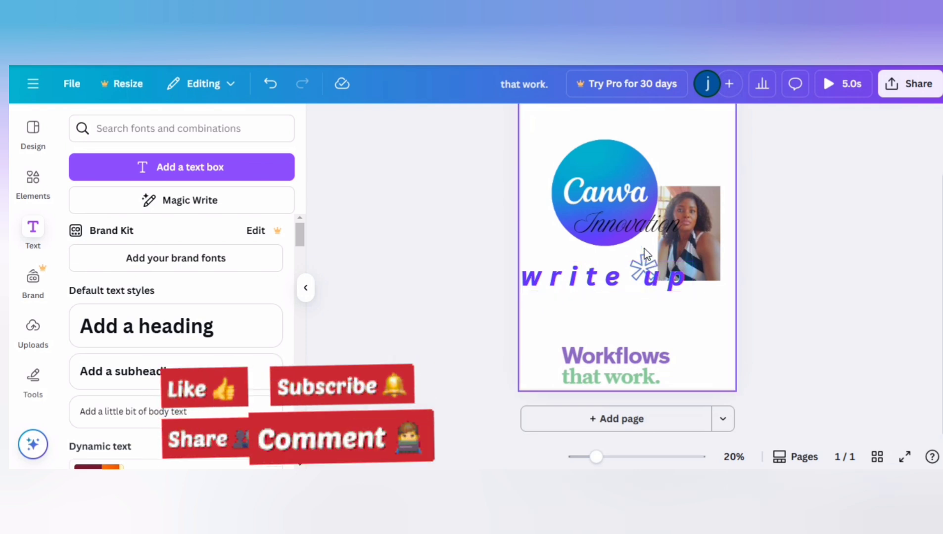
Underline the purple "write up" text, and try strikethrough on it before turning the strikethrough off again
click(644, 277)
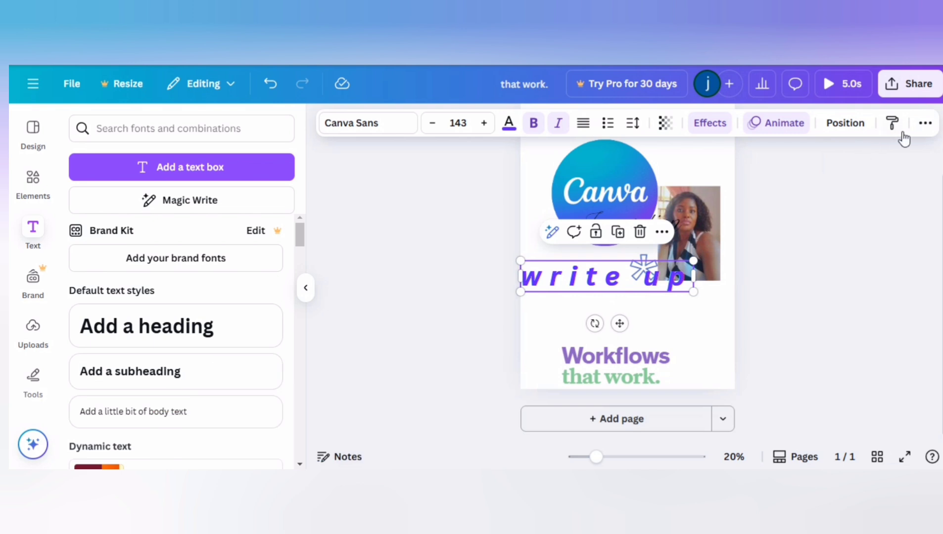
click(924, 125)
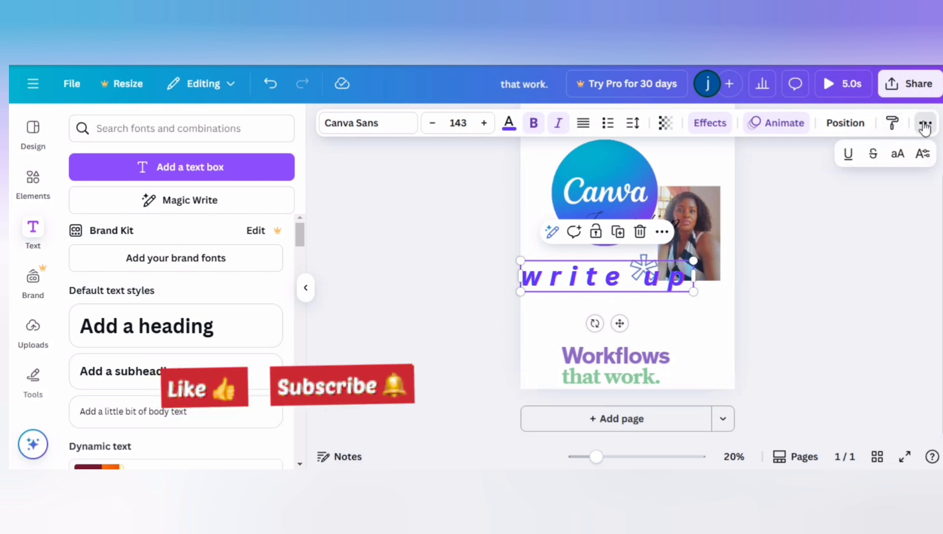
click(849, 157)
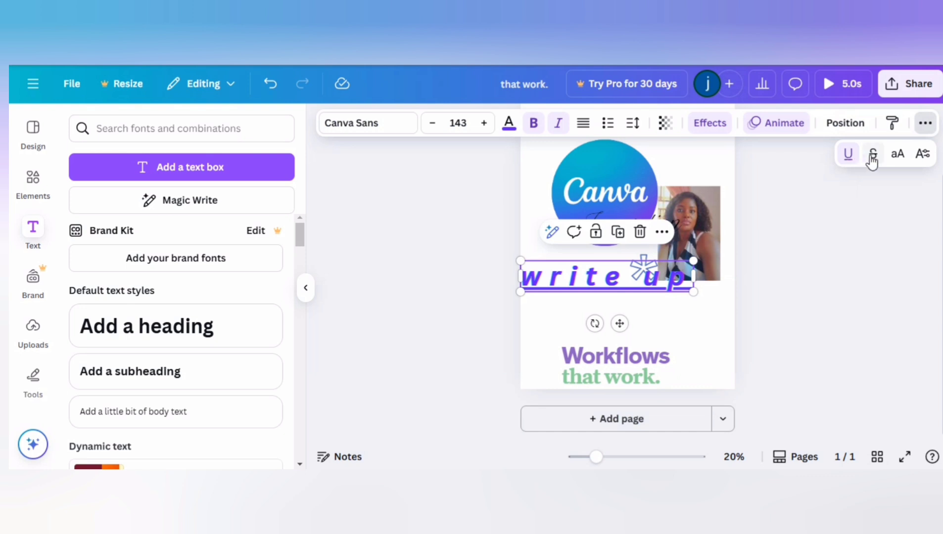
click(874, 158)
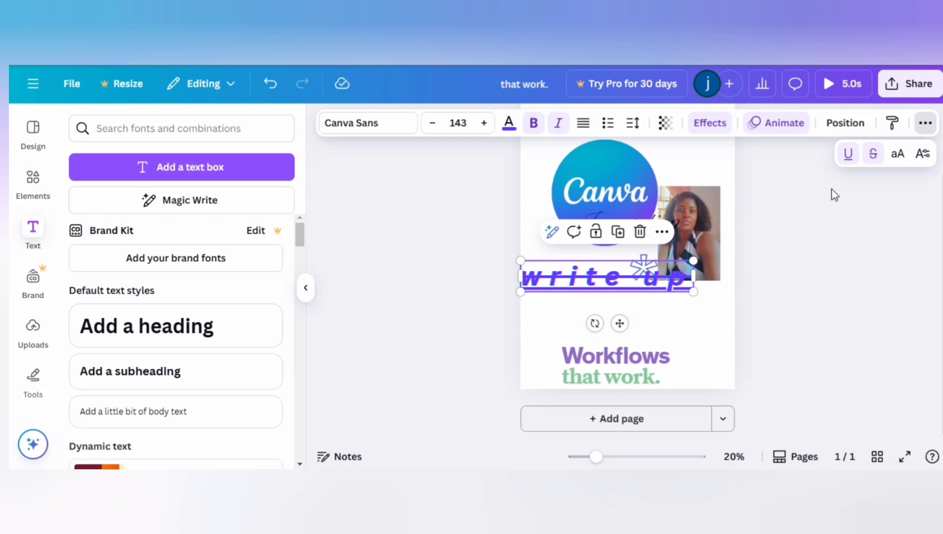
click(873, 154)
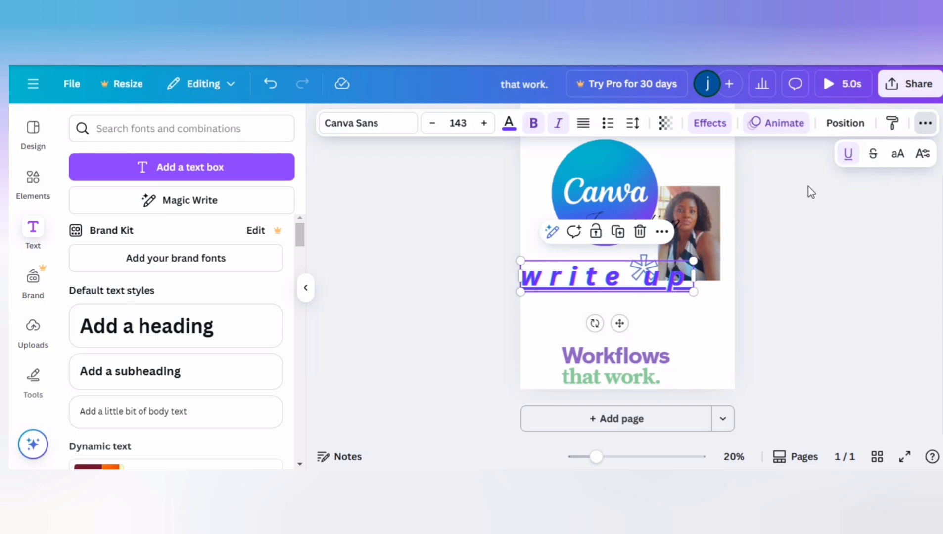
click(795, 221)
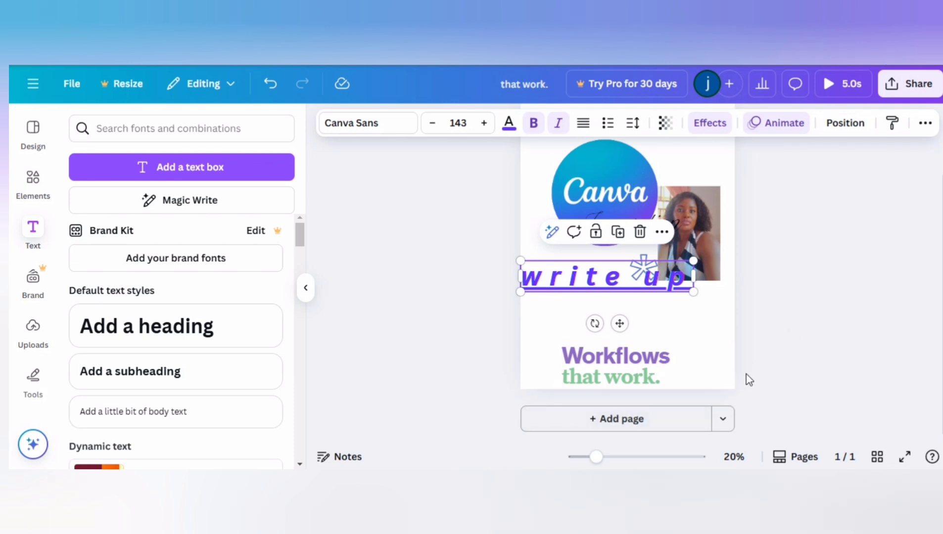
Add a second page and apply the Black and Gold Luxury Employee Of The Month Poster template to it
click(627, 427)
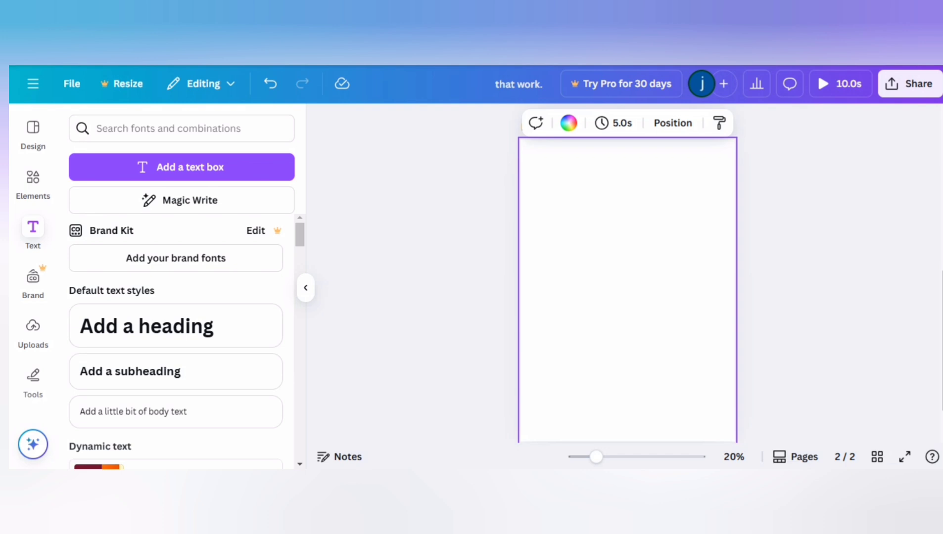
click(31, 141)
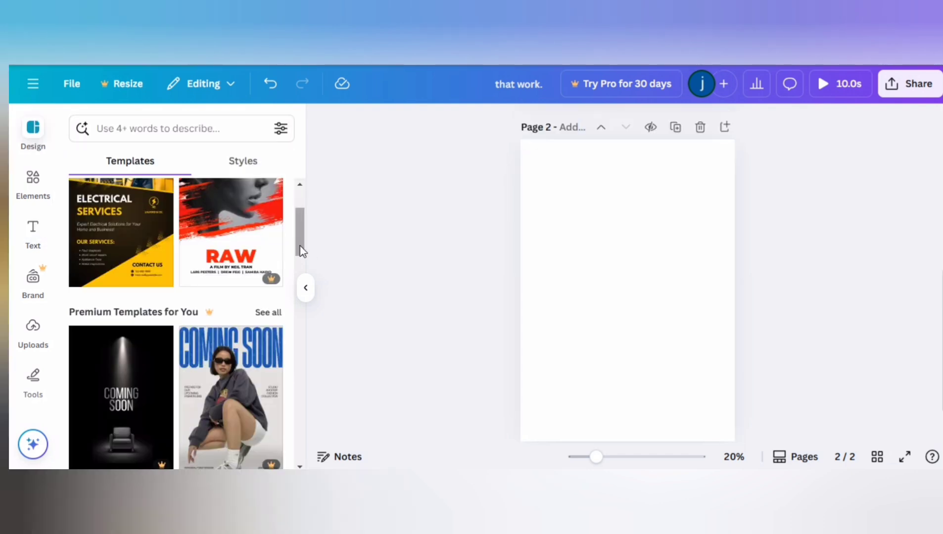
drag(302, 251, 302, 344)
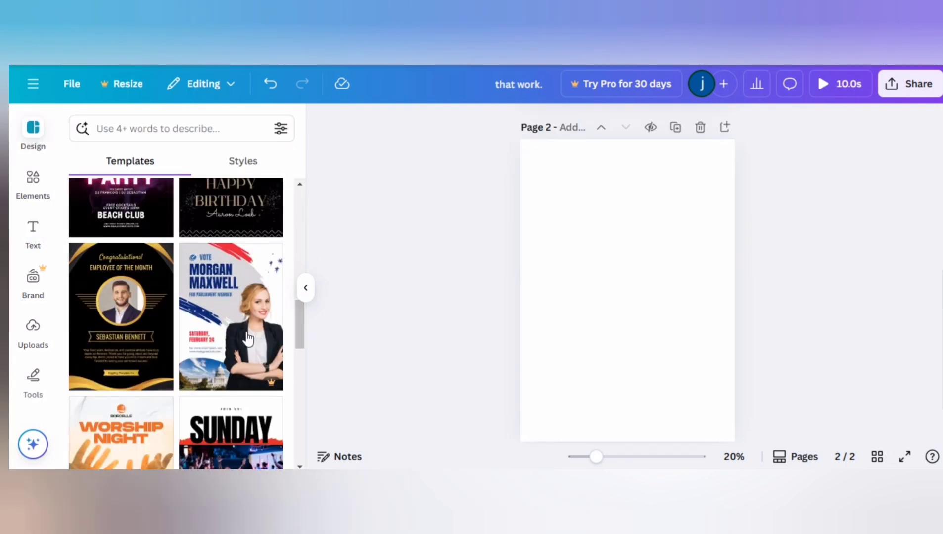
click(131, 337)
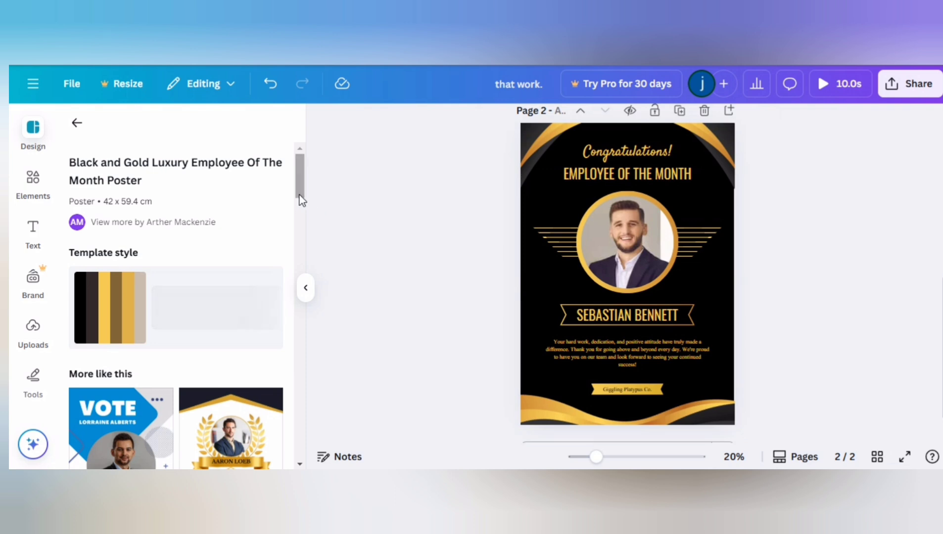
drag(299, 195, 309, 290)
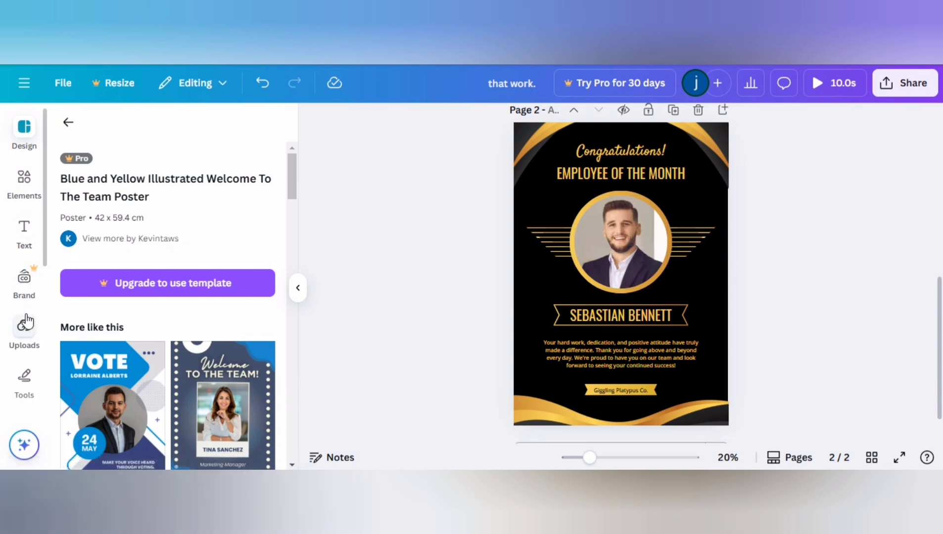
Place the uploaded portrait of the woman in the striped top into the template's circular photo frame
click(25, 331)
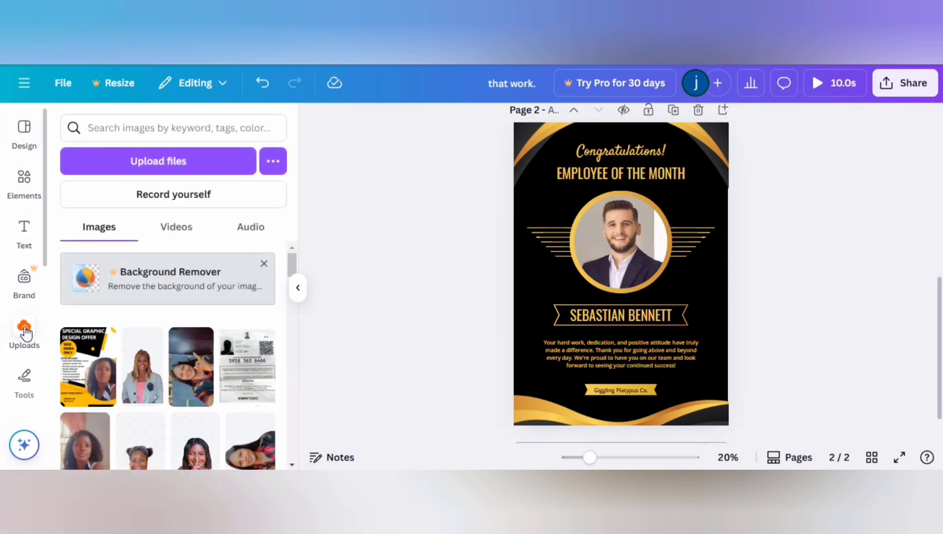
scroll(287, 277, down, 3)
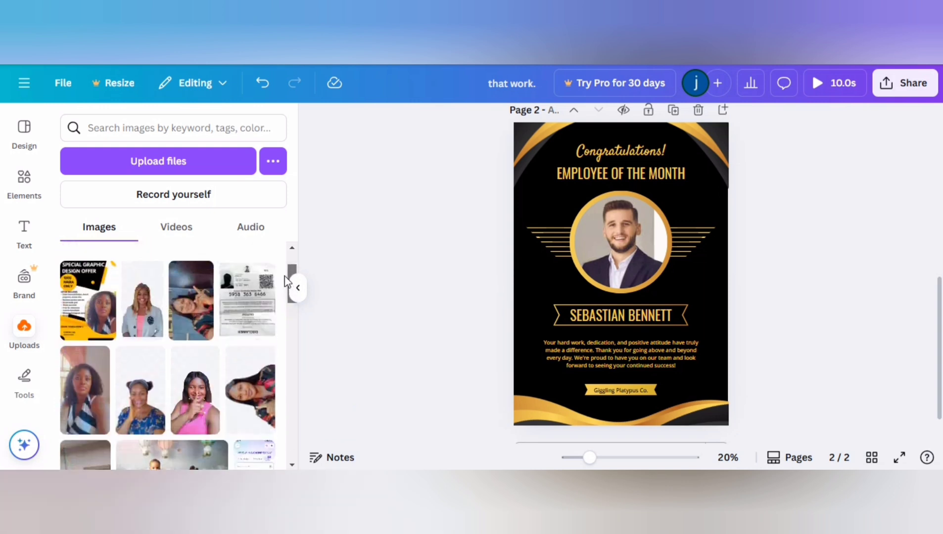
scroll(280, 257, up, 2)
scroll(84, 346, down, 3)
click(83, 370)
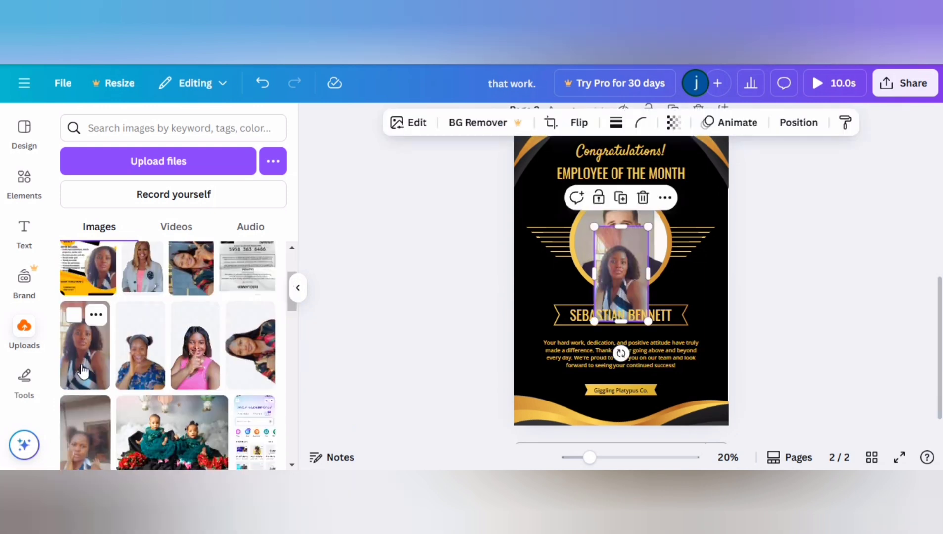
drag(620, 277, 633, 250)
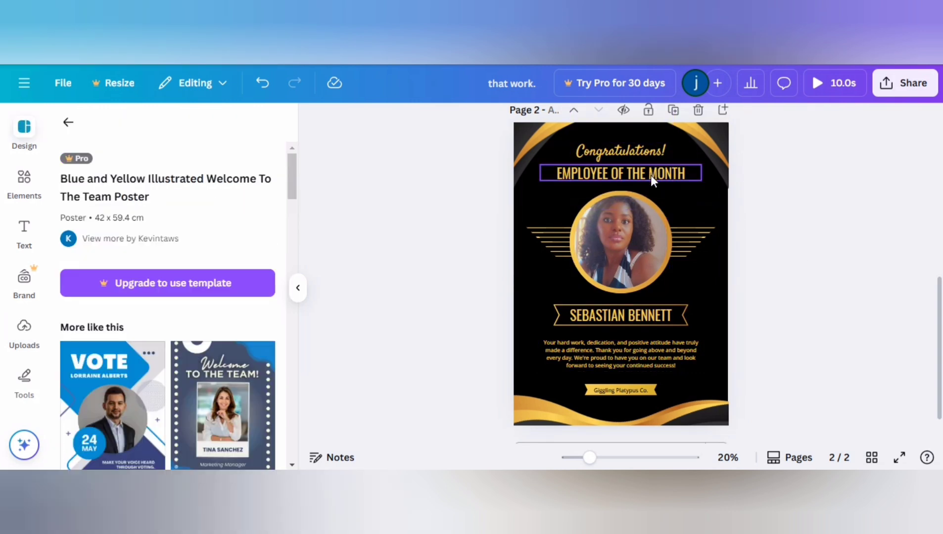
Replace the script heading "Congratulations!" on page 2 with "Design like a pro"
click(641, 151)
click(641, 151)
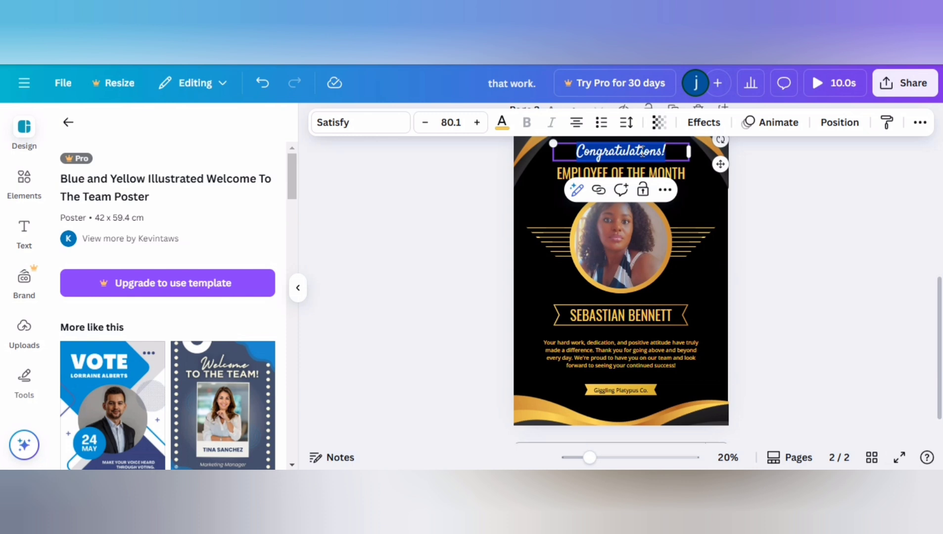
key(BackSpace)
key(BackSpace)
key(BackSpace)
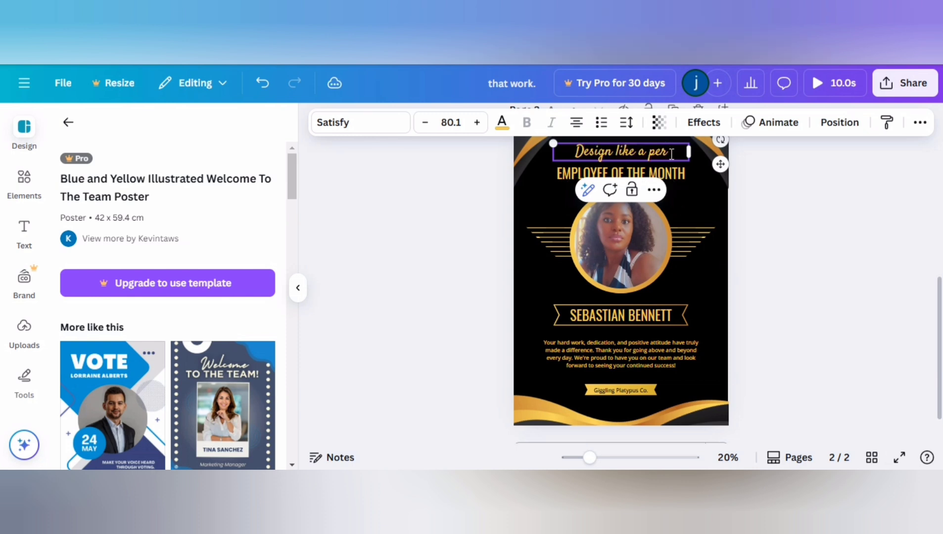
text(ro)
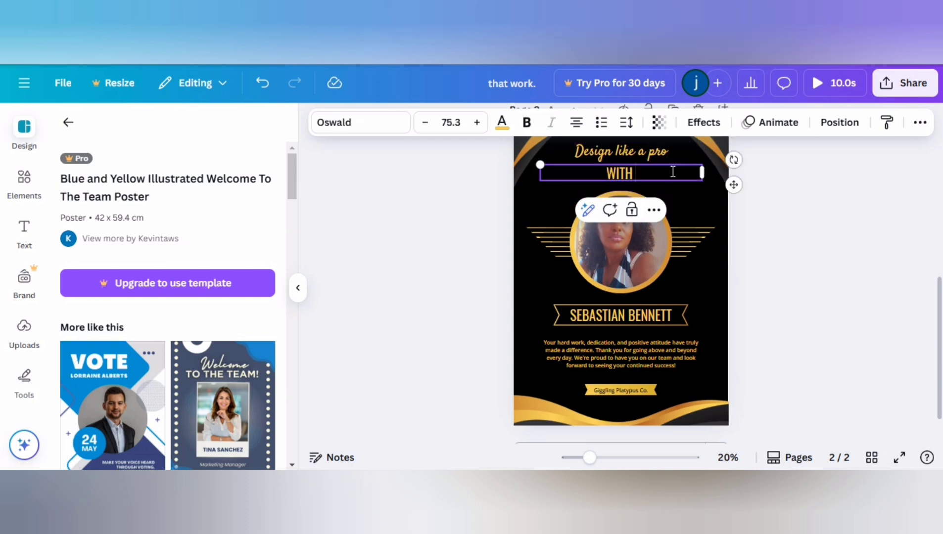
Replace the "EMPLOYEE OF THE MONTH" heading with "WITH CANVA" and adjust its text box
text(VAM)
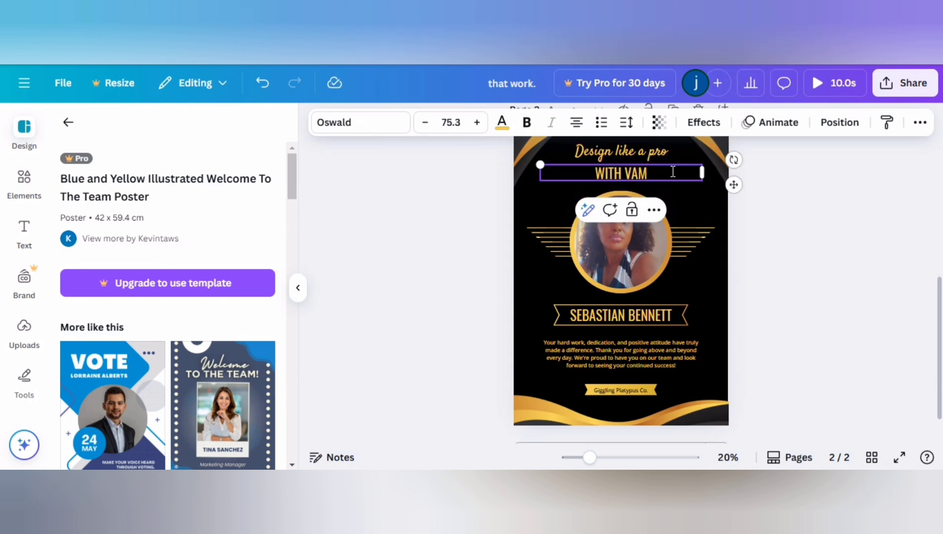
key(BackSpace)
key(BackSpace)
key(BackSpace)
text(CANVA)
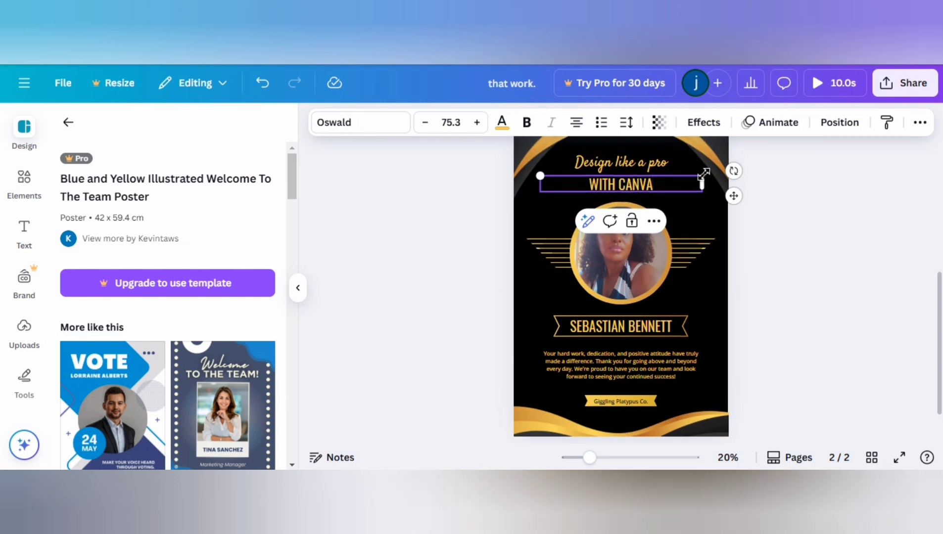
drag(709, 184, 658, 191)
Replace the body paragraph with "Learn how to make your own simple graphic design for free. its beginner friendly, easy to learn." at size 56, beneath the outlined ribbon
click(592, 356)
text(Learn)
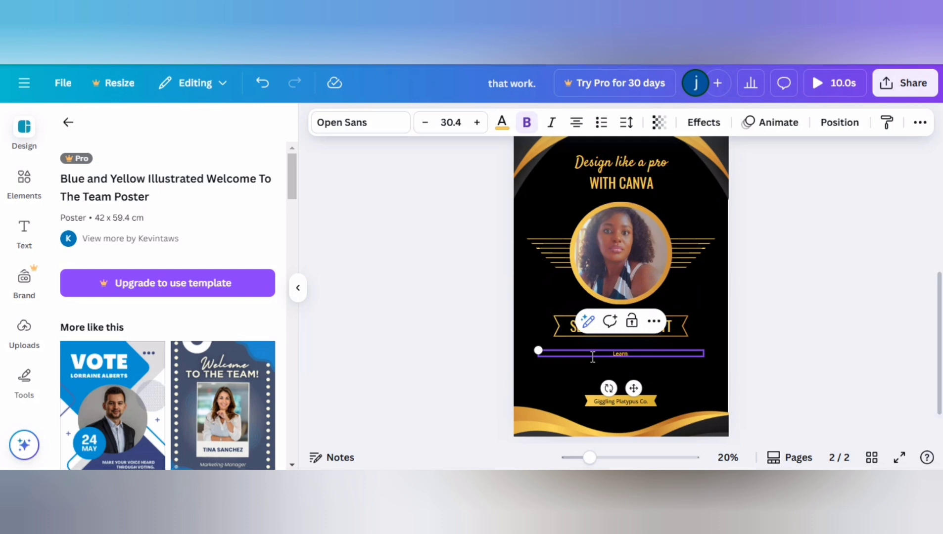
text( how to make your own simple grap)
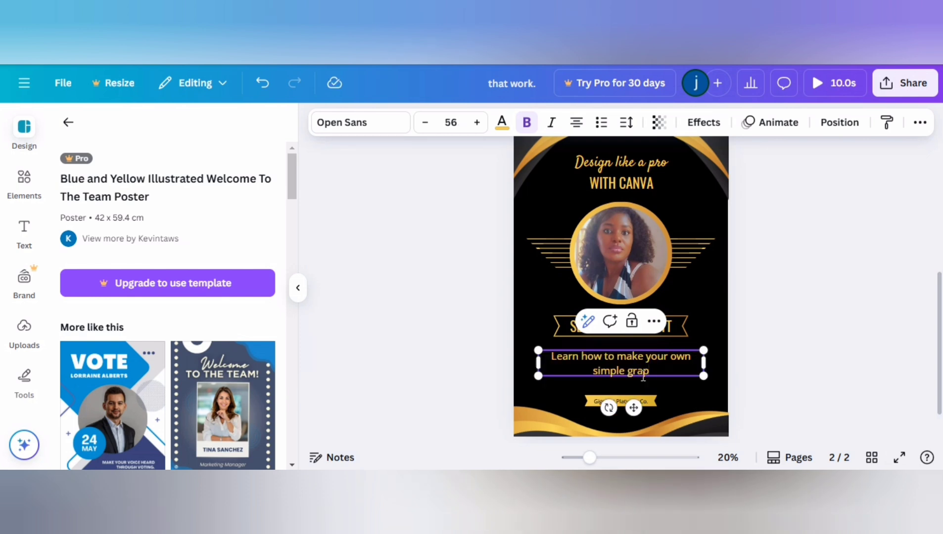
text(hic)
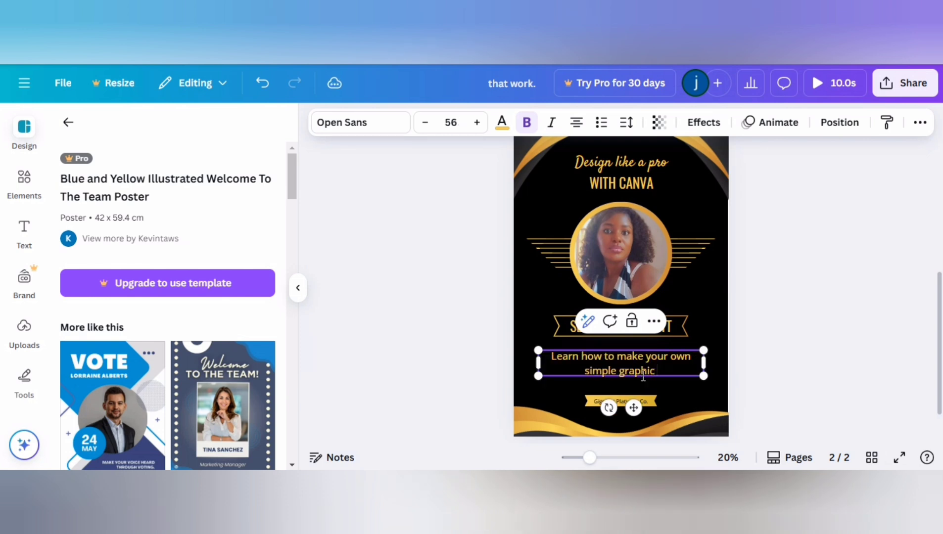
text( desi)
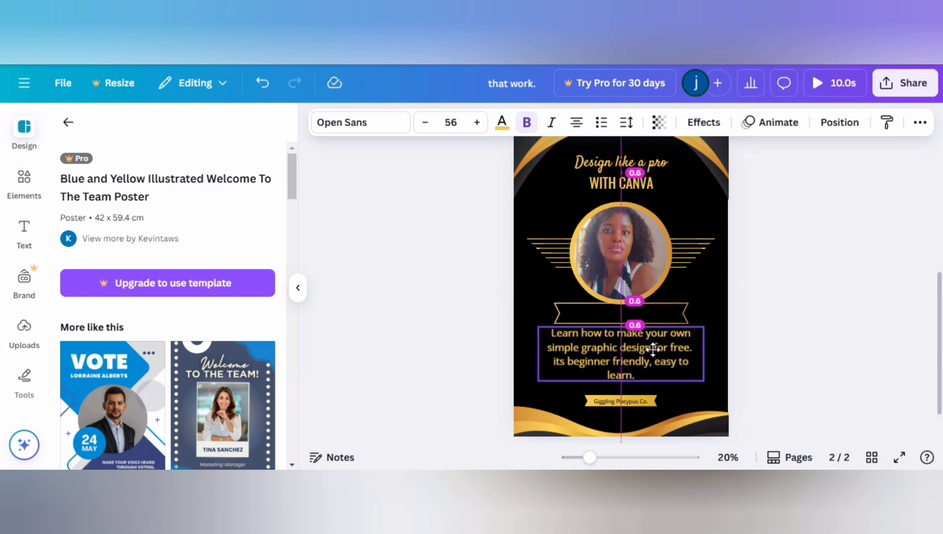
drag(652, 347, 653, 349)
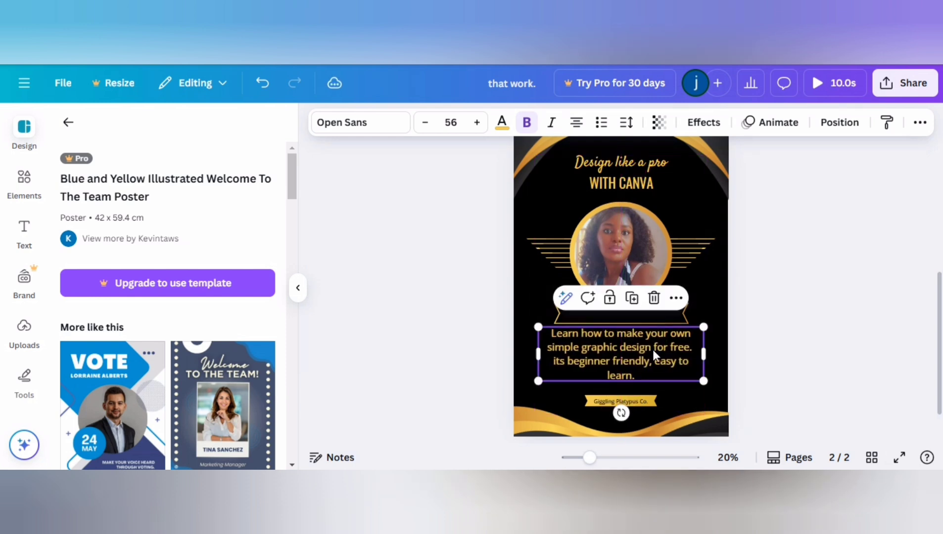
Enlarge the gold ribbon behind the company name to about the outlined ribbon's width and centre it below the paragraph
click(640, 402)
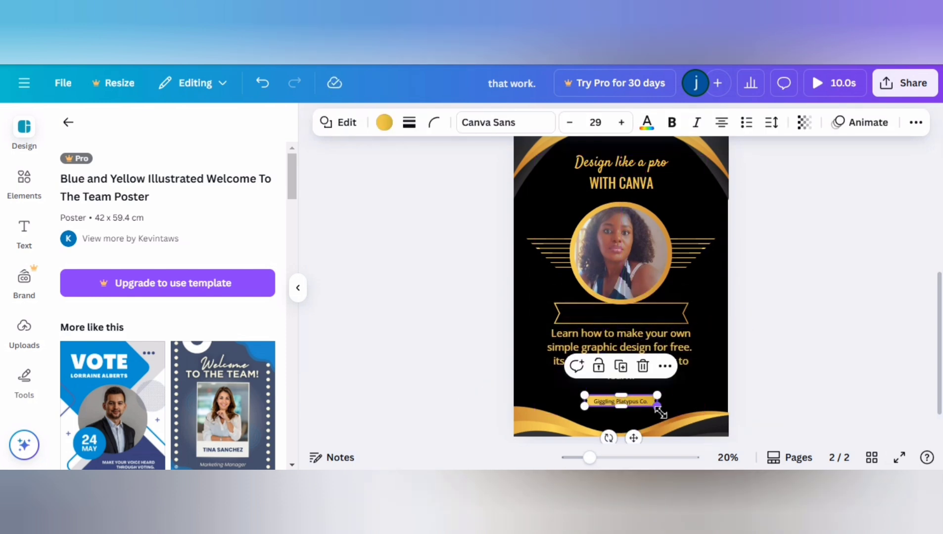
drag(660, 411, 724, 430)
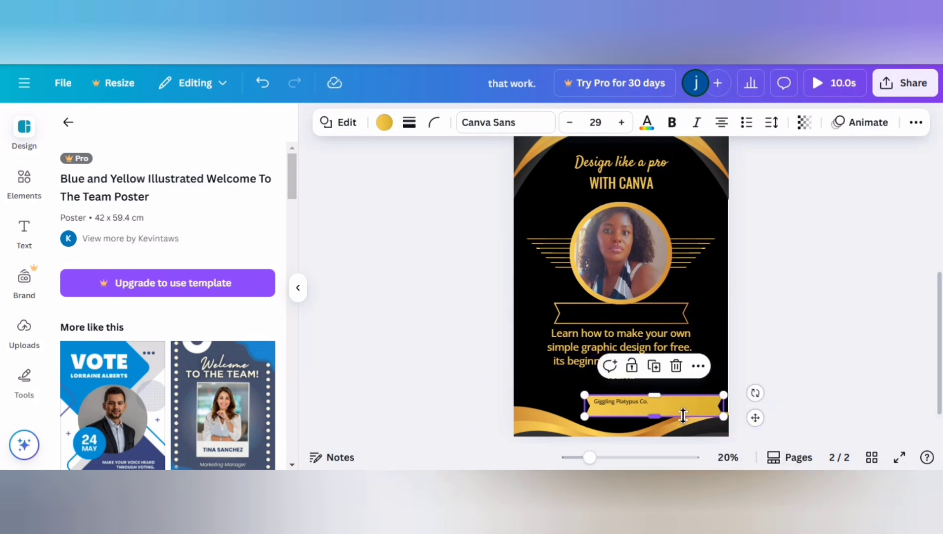
drag(665, 412, 639, 405)
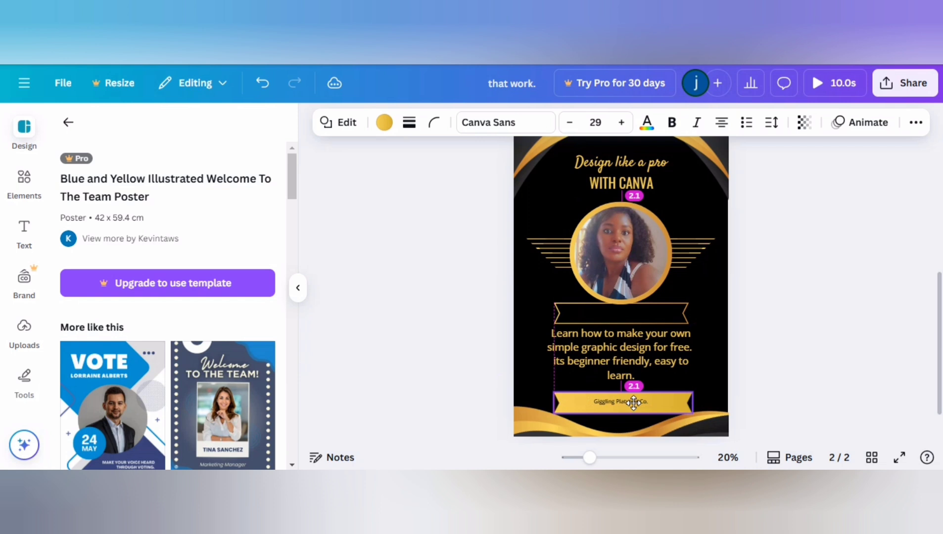
drag(634, 403, 633, 402)
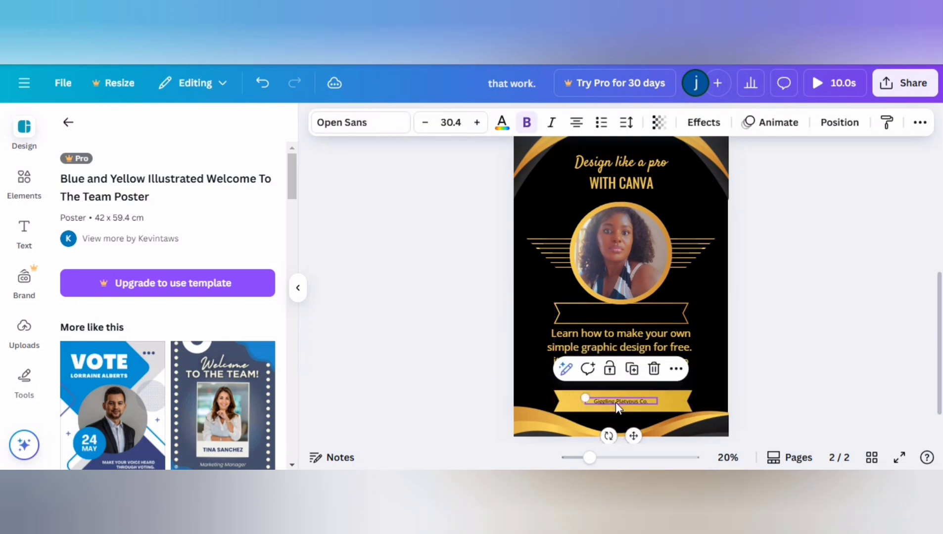
Replace the company name on the gold ribbon with a two-line venue text giving the YouTube channel's handle
key(Escape)
Enlarge the "Design like a pro" heading to size 99.3, centre it near the poster's upper edge, and enlarge "WITH CANVA" beneath it
click(624, 164)
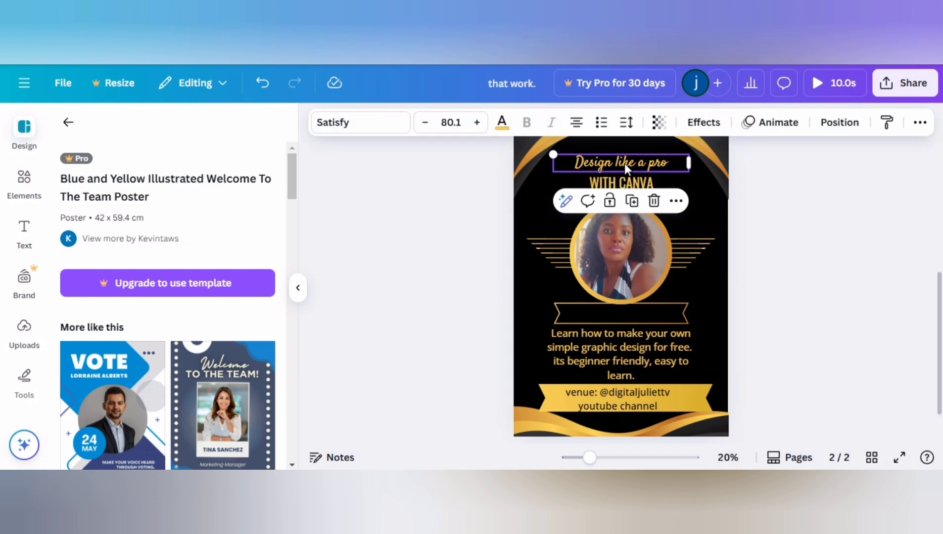
drag(559, 159, 526, 143)
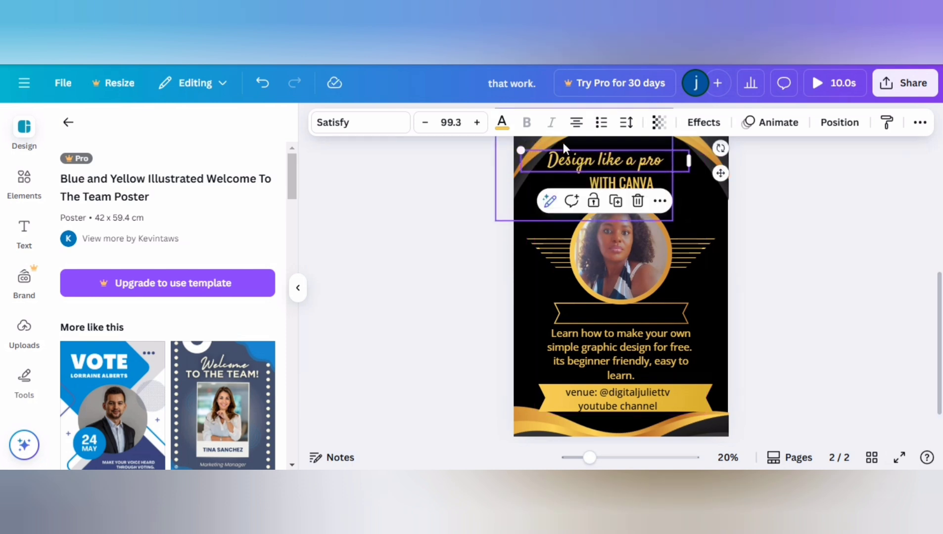
drag(585, 155, 593, 154)
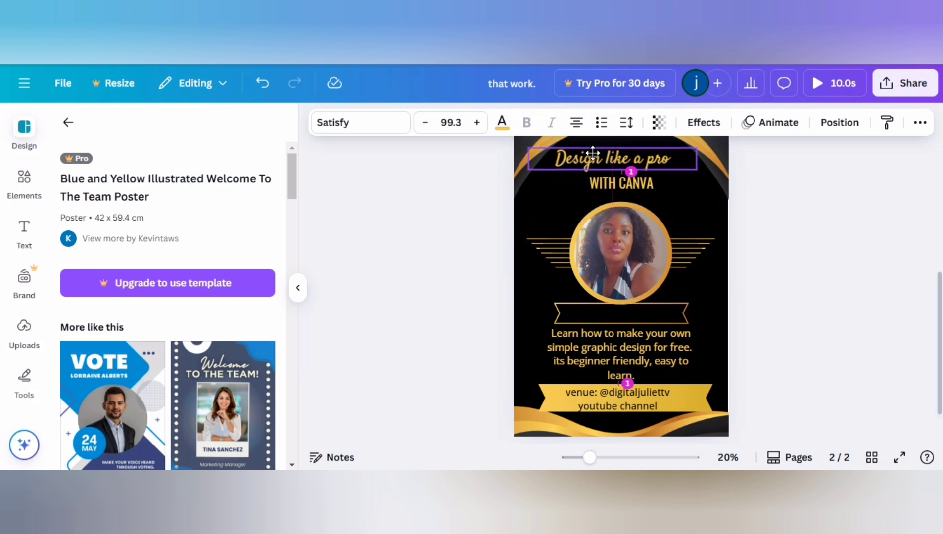
click(610, 183)
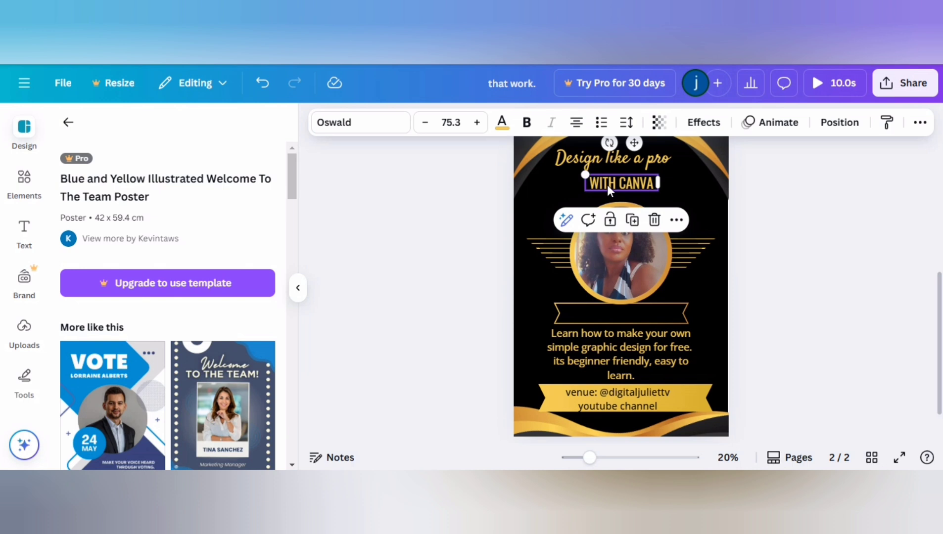
click(769, 197)
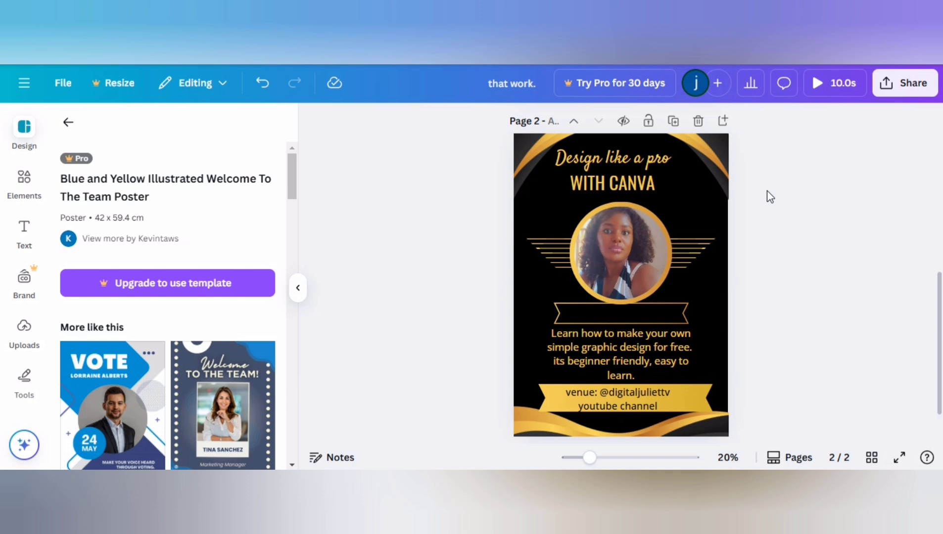
Try to adjust the crop of the gold wave graphic in the poster's upper-right corner
click(726, 154)
double_click(724, 153)
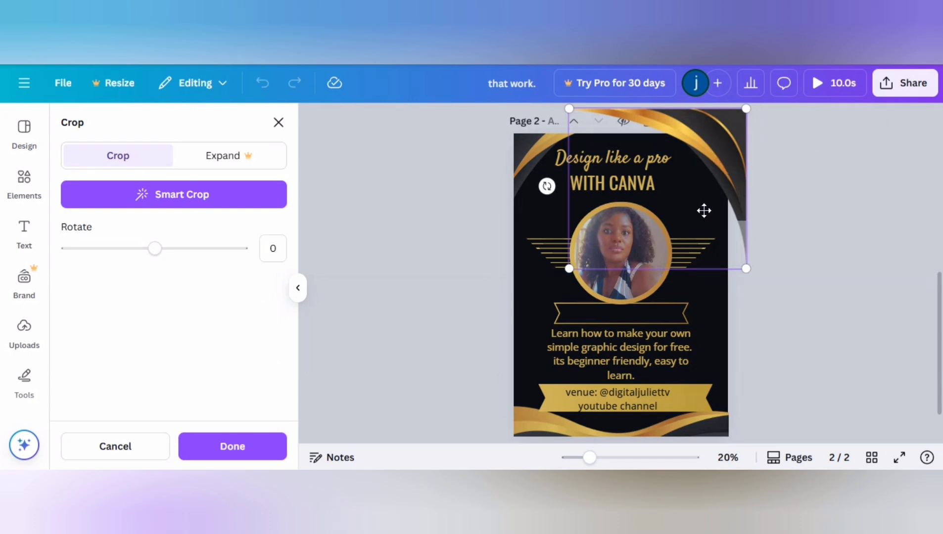
drag(743, 230, 693, 274)
click(806, 301)
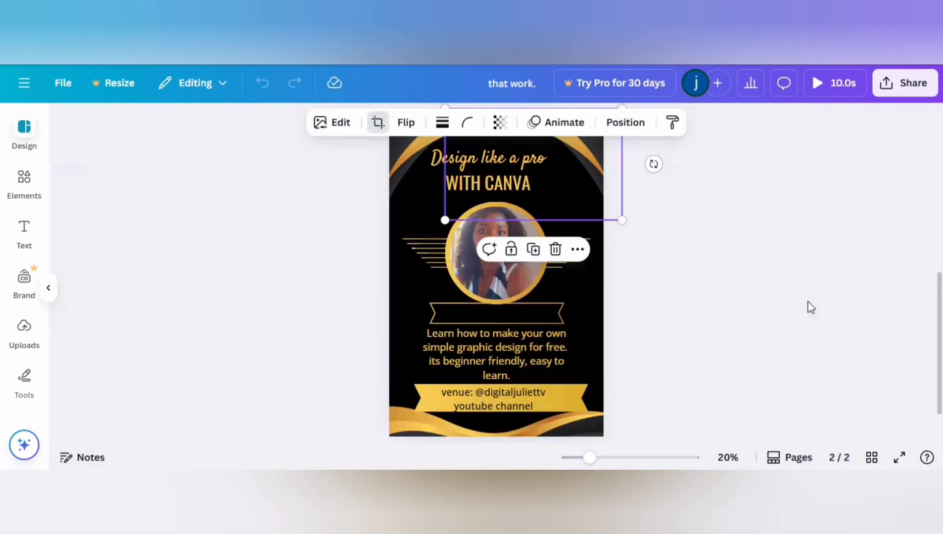
click(808, 302)
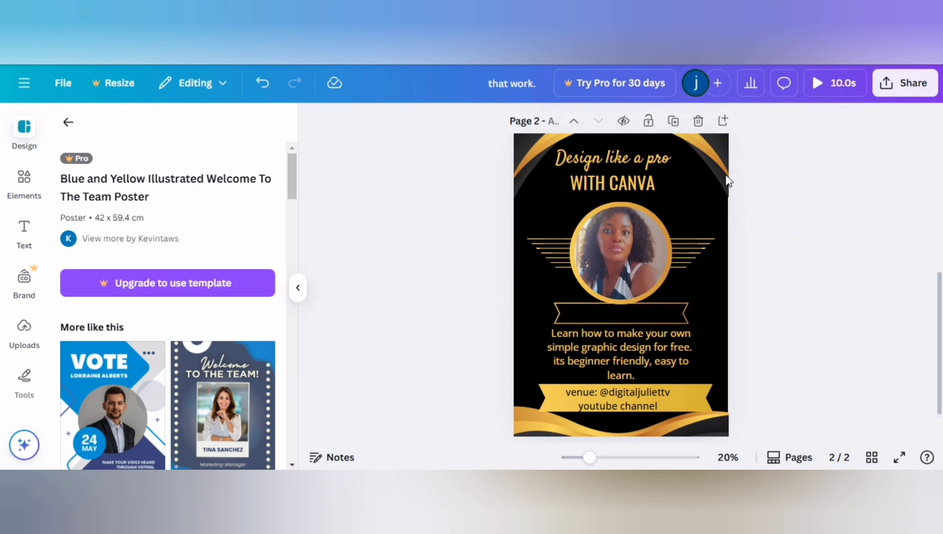
Delete the upper-right corner graphic and the line ornament left of the portrait, and undo both deletions
click(714, 169)
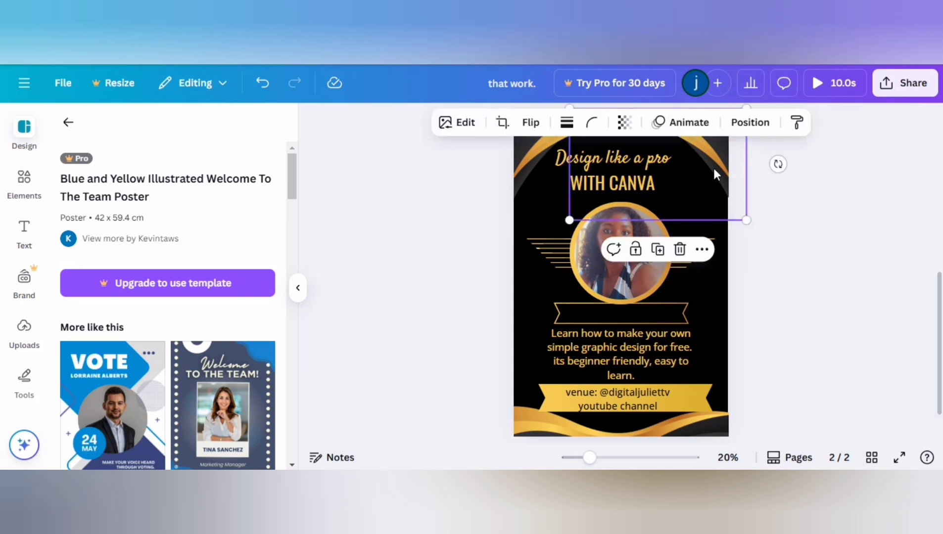
click(678, 251)
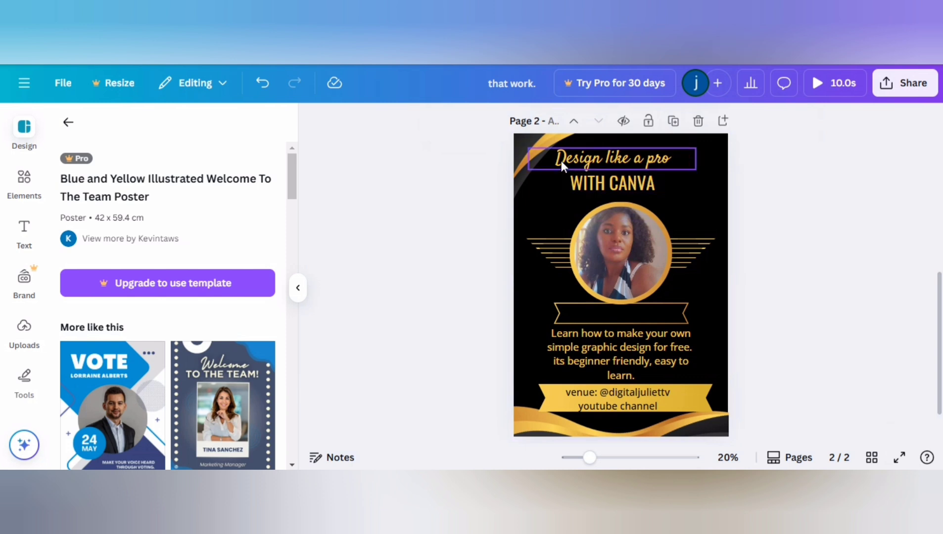
click(552, 256)
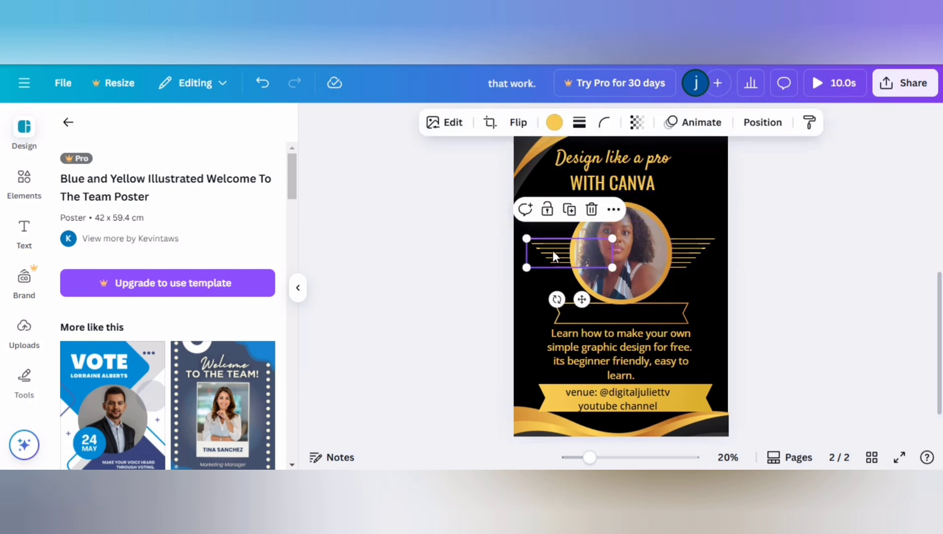
click(591, 209)
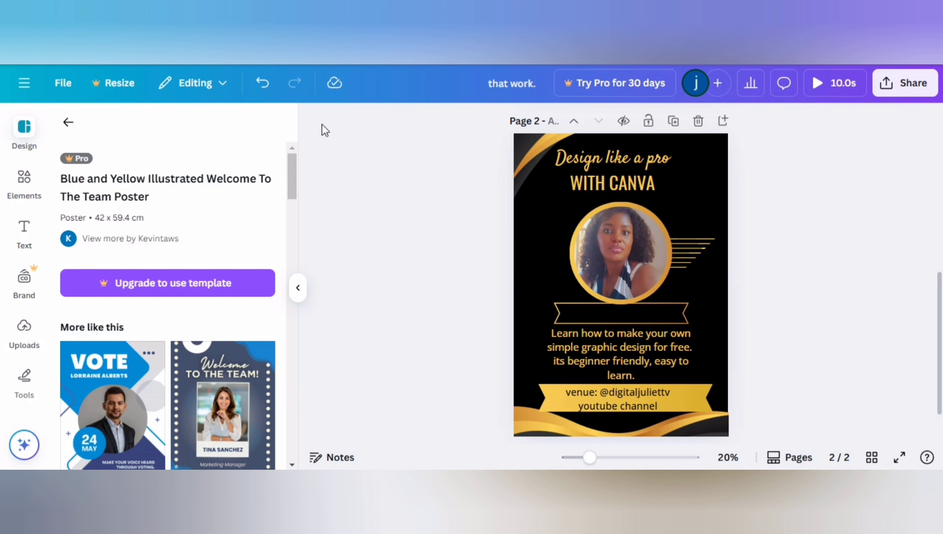
click(263, 87)
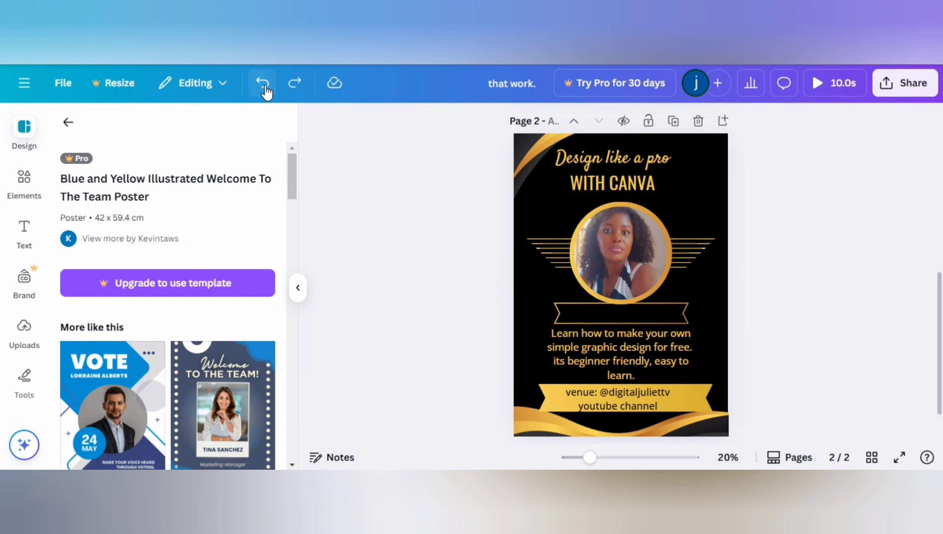
click(264, 89)
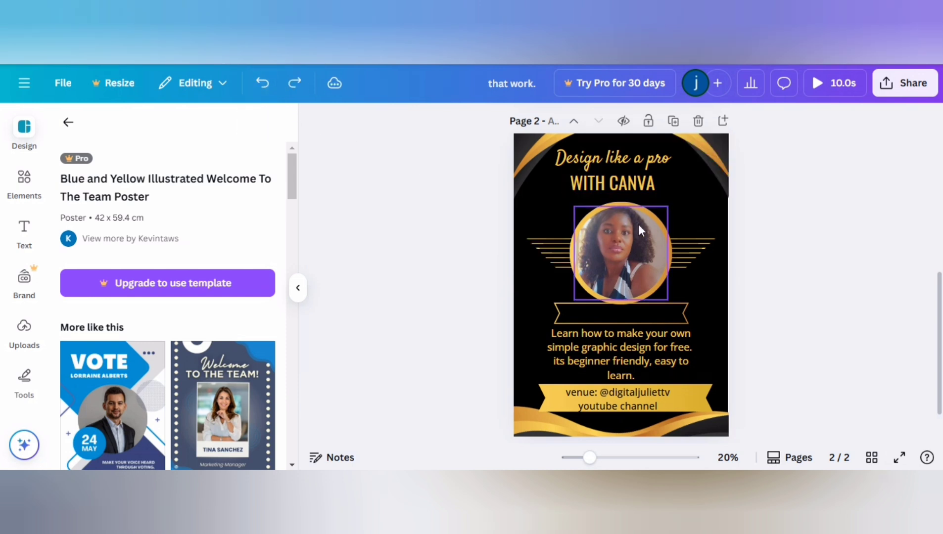
Remove the empty outlined ribbon, enlarge the body paragraph to size 59.3 and move it up beneath the portrait
drag(594, 336, 594, 322)
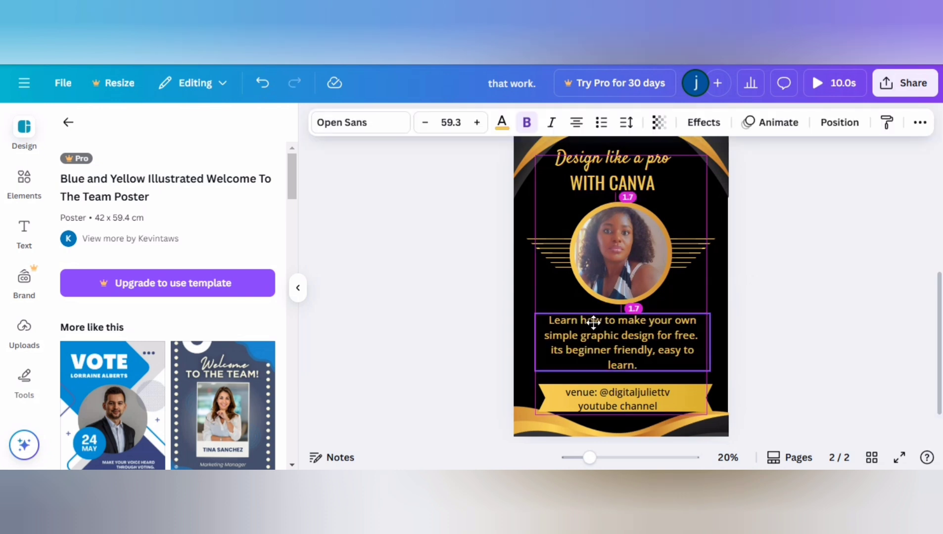
click(817, 298)
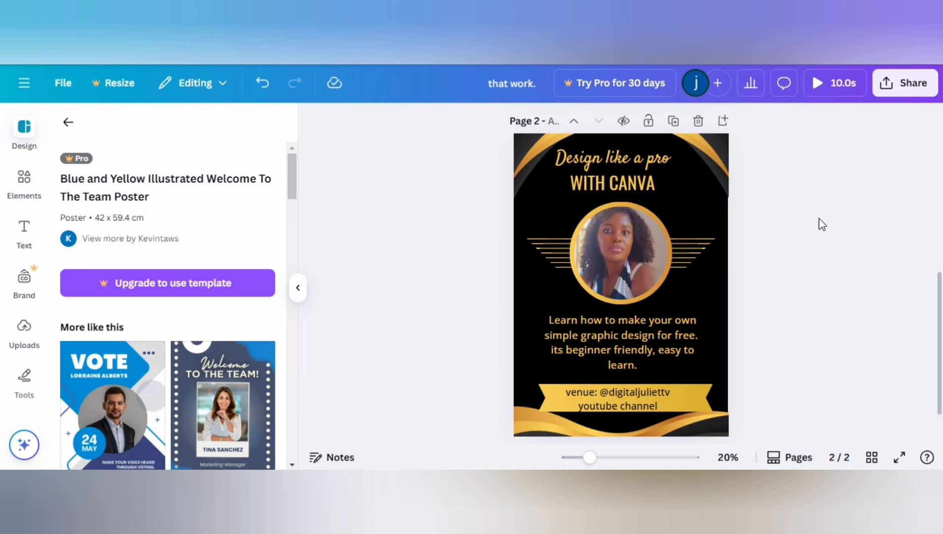
Look at the sharing and download options for the finished poster and close them
click(909, 92)
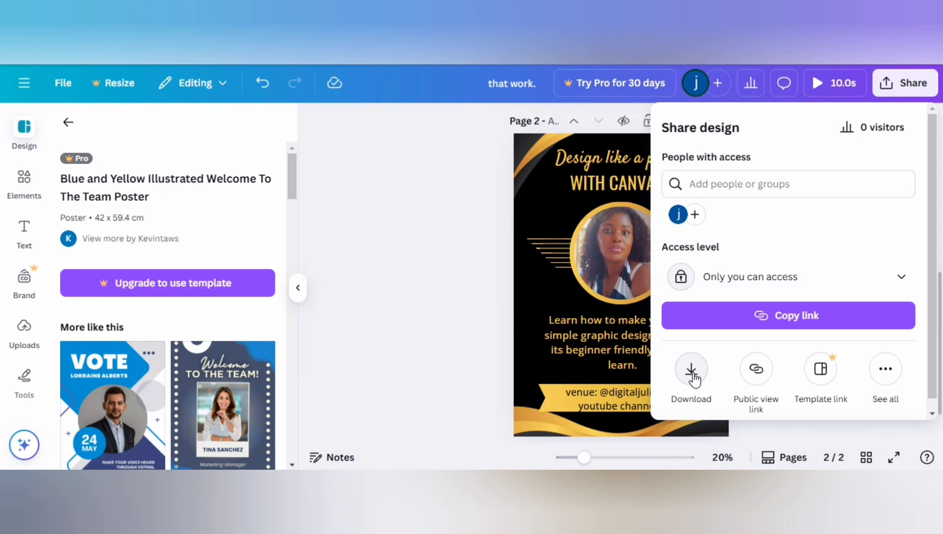
click(484, 352)
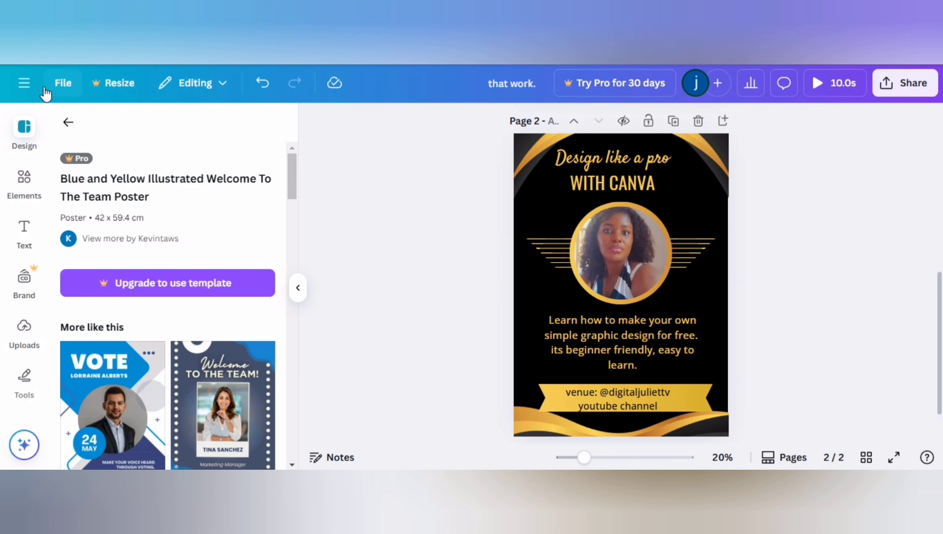
Close the poster design and start creating a new design from the home page
click(26, 87)
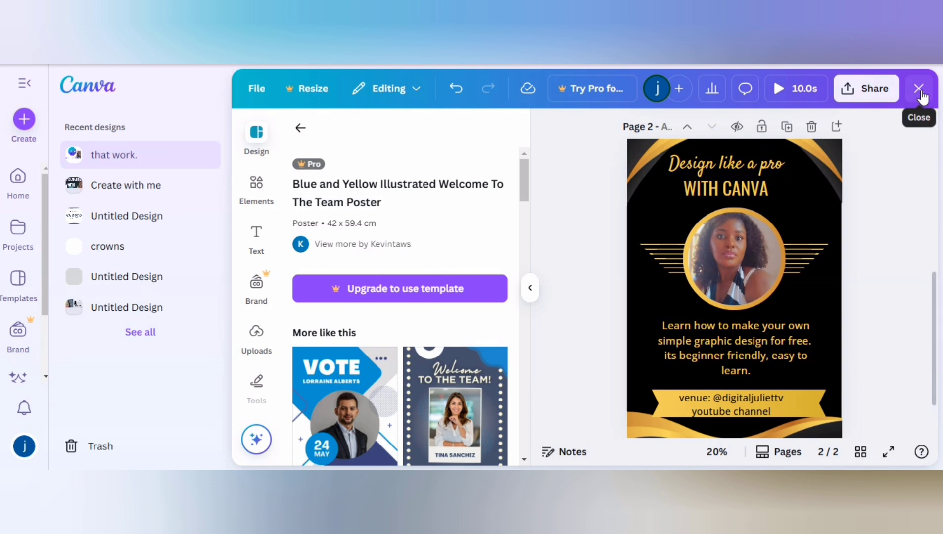
click(923, 91)
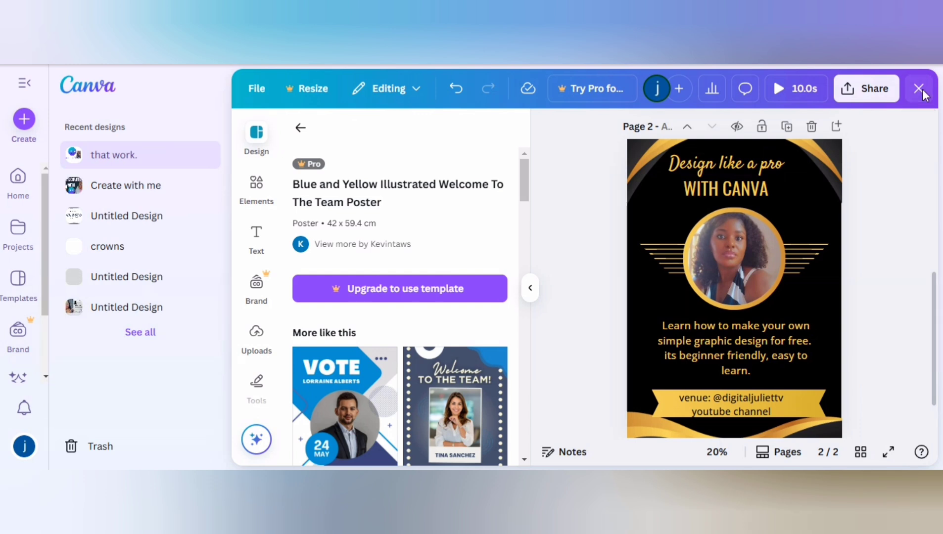
click(921, 92)
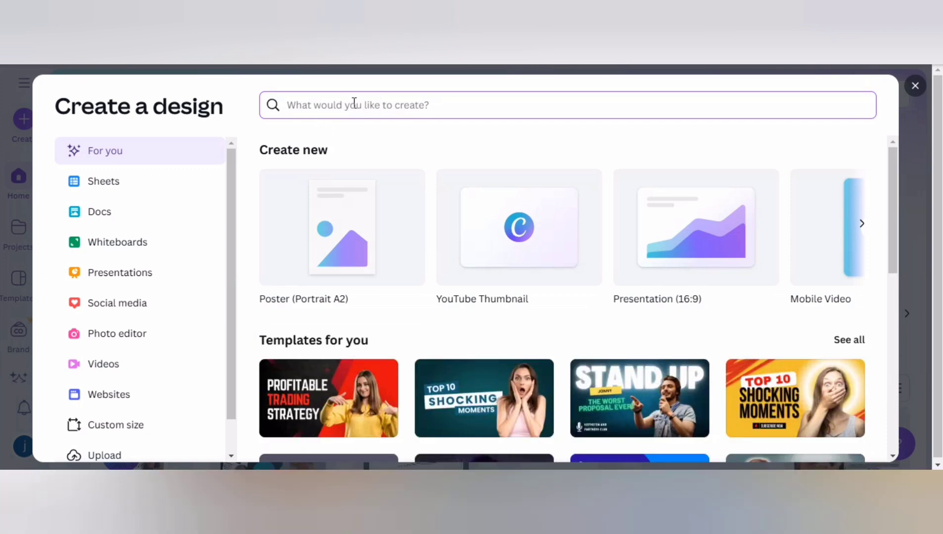
Search the design types for "ebook" and create a blank Ebook Cover design
text(ebook)
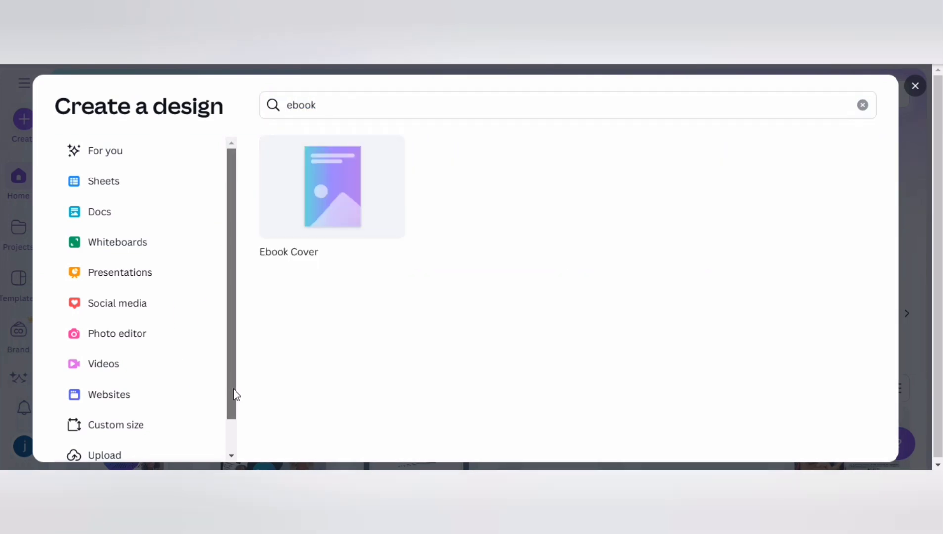
scroll(233, 404, down, 1)
scroll(232, 403, down, 1)
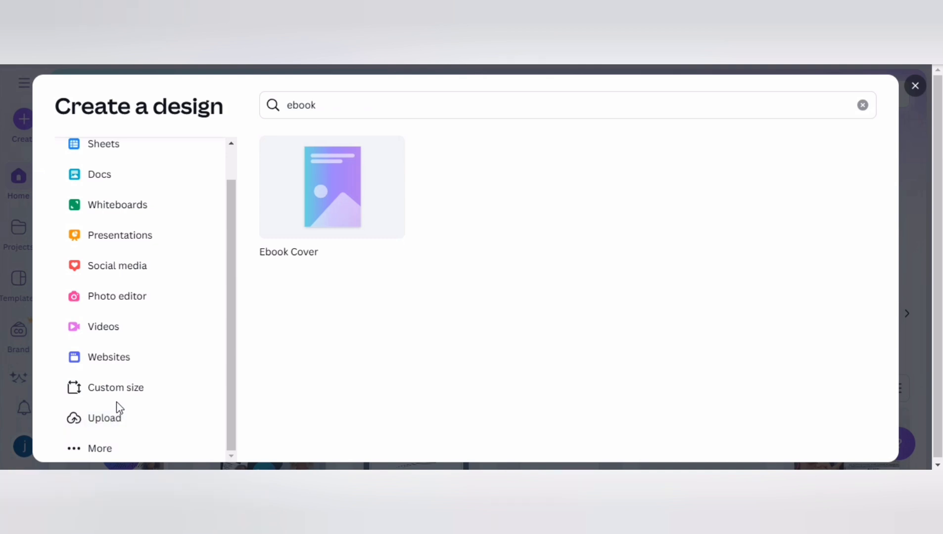
click(327, 194)
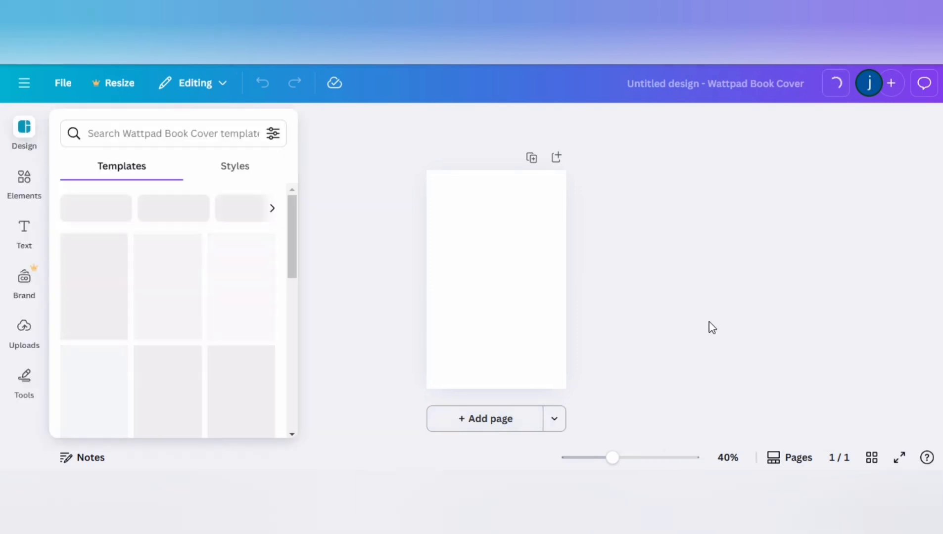
Search the book cover templates for "children story book"
key(ctrl+v)
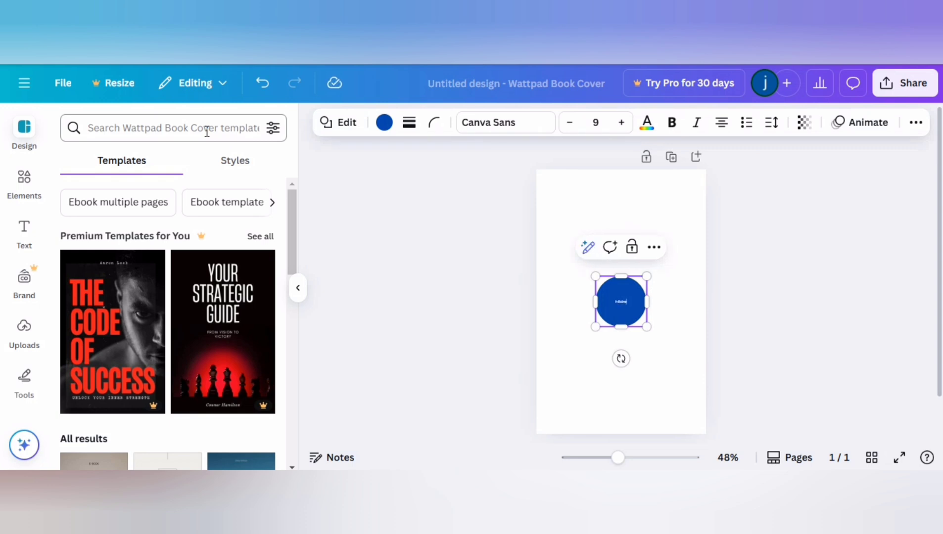
text(al)
text(o)
text(ry)
text( book)
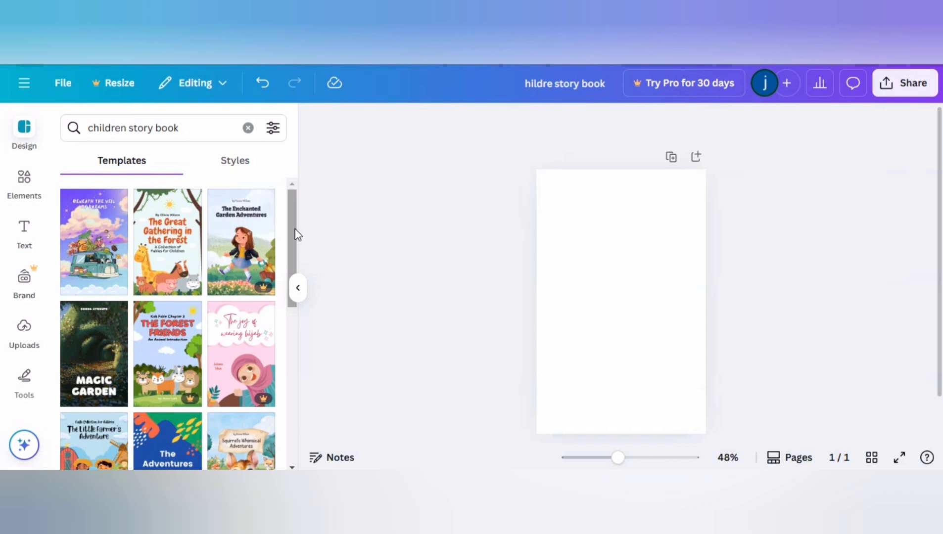
Apply the "The Great Gathering in the Forest" cover template to the blank page
drag(294, 235, 283, 196)
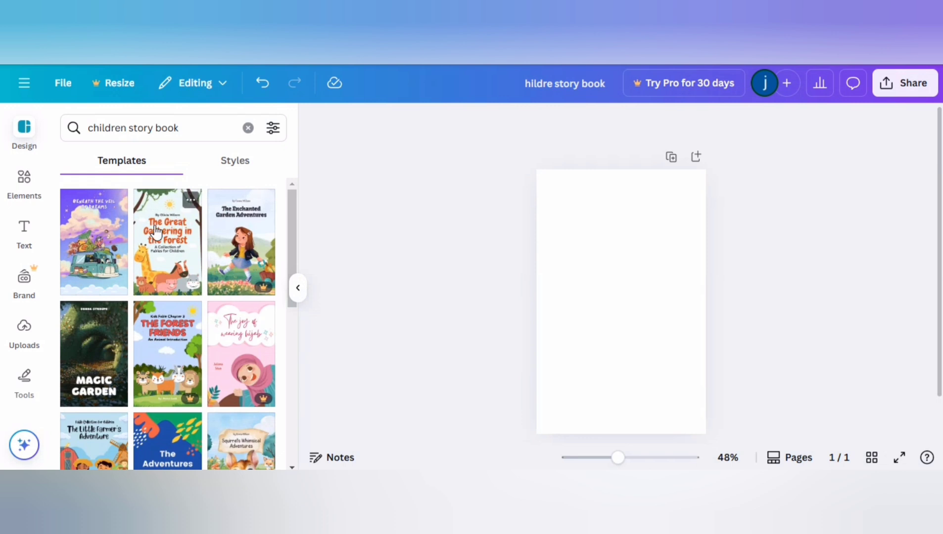
click(174, 256)
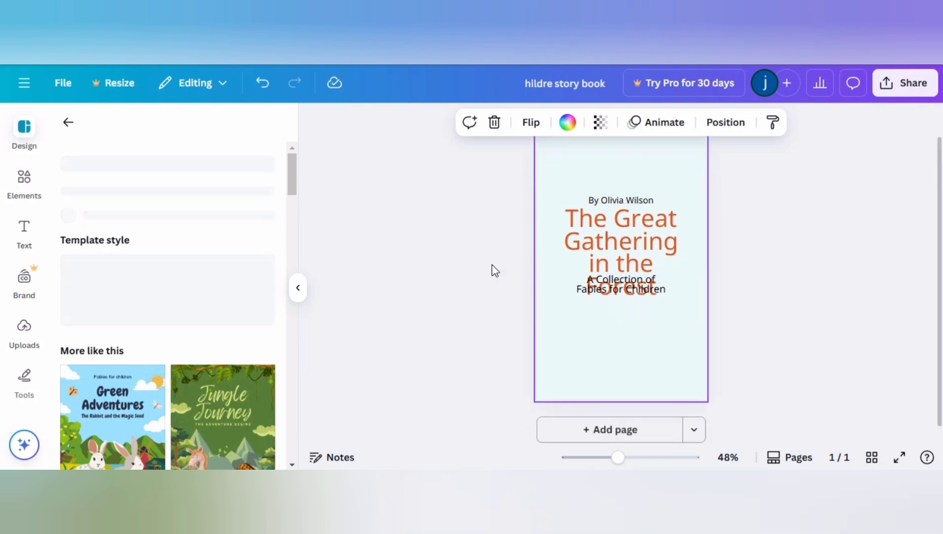
click(459, 267)
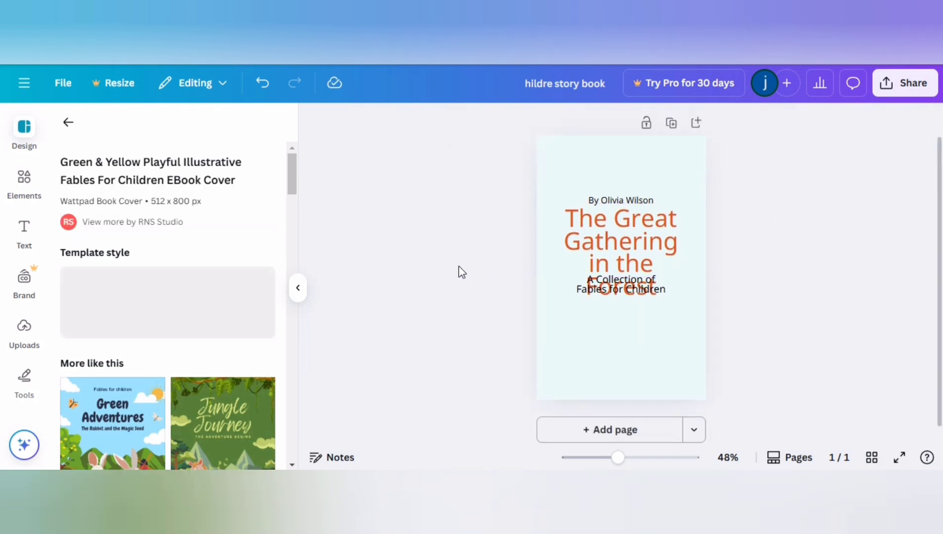